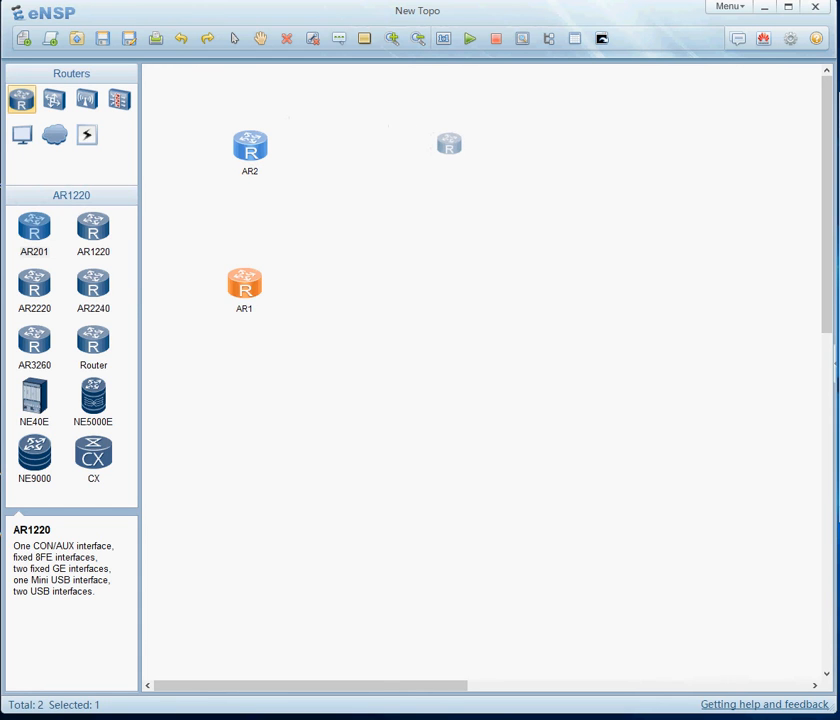
Add two more AR1220 routers, one level with AR2 and one level with AR1.
{"action": "left_click", "coordinate": [457, 146]}
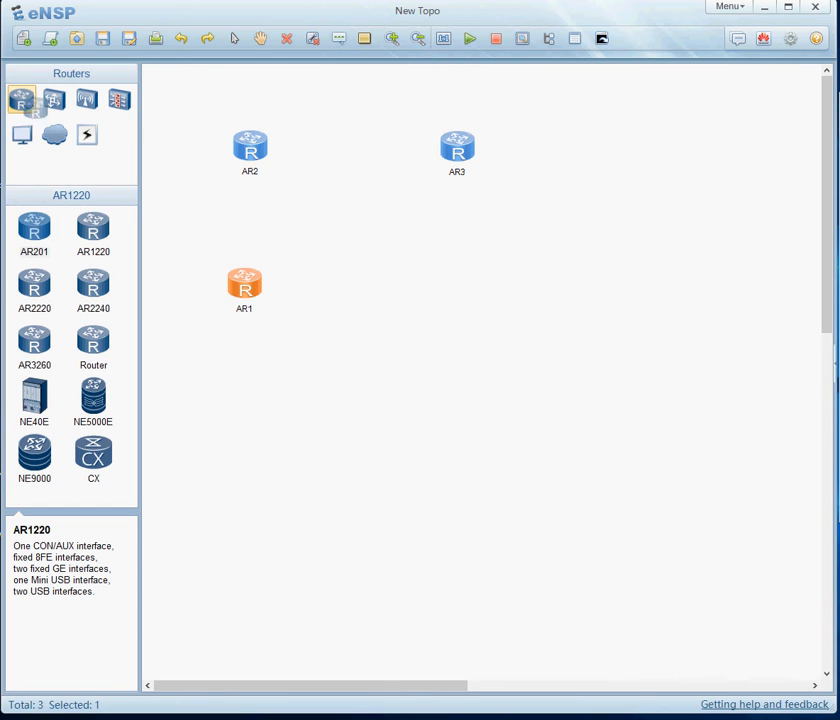
{"action": "left_click", "coordinate": [457, 282]}
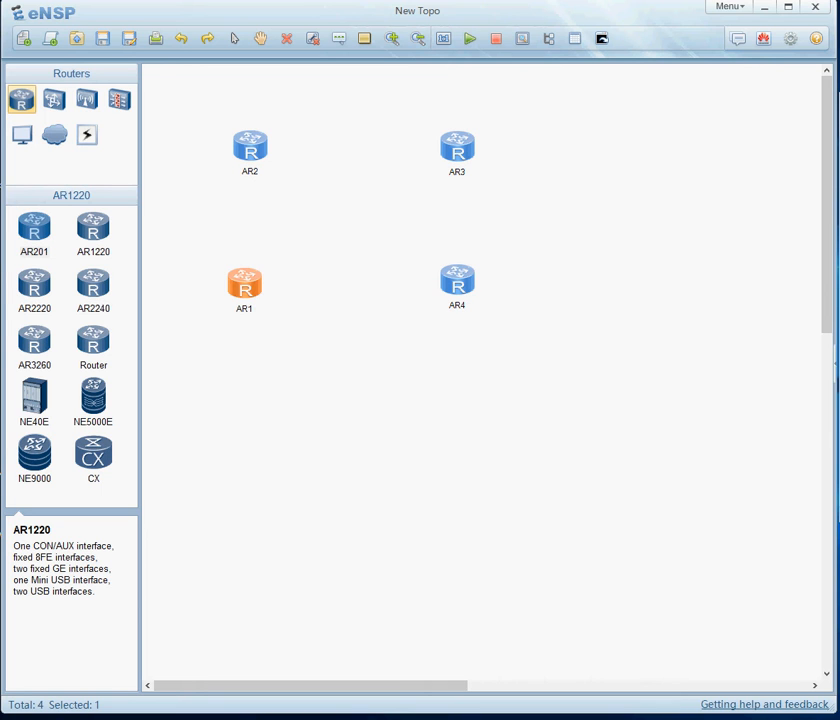
{"action": "left_click_drag", "start_coordinate": [457, 280], "coordinate": [457, 284]}
Rename router AR2 as RTB and router AR1 as RTA.
{"action": "left_click", "coordinate": [250, 171]}
{"action": "double_click", "coordinate": [250, 171]}
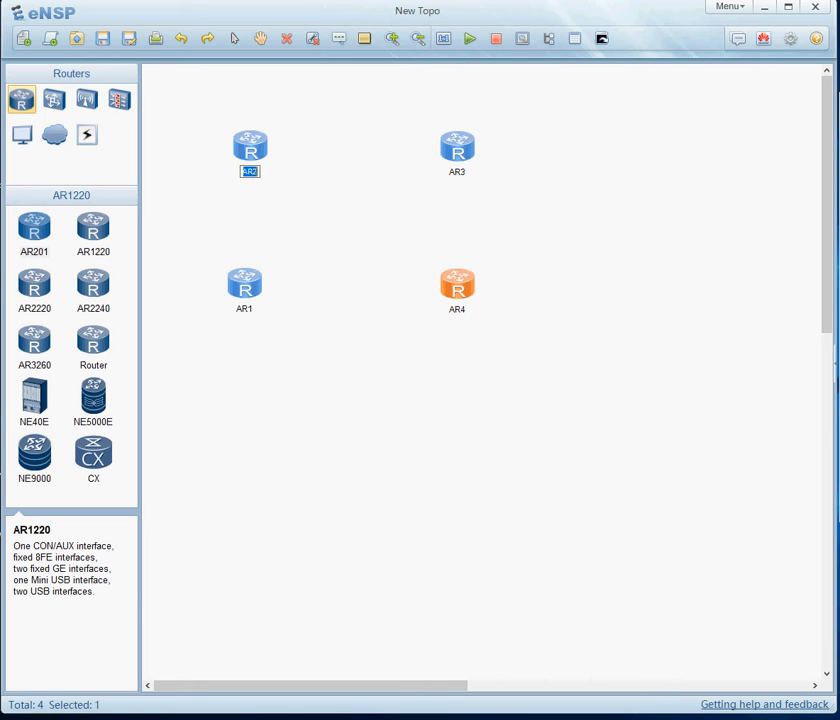
{"action": "type", "text": "RTA"}
{"action": "key", "text": "BackSpace"}
{"action": "type", "text": "B"}
{"action": "left_click", "coordinate": [244, 309]}
{"action": "double_click", "coordinate": [244, 309]}
{"action": "key", "text": "BackSpace"}
{"action": "type", "text": "RTA"}
{"action": "key", "text": "Return"}
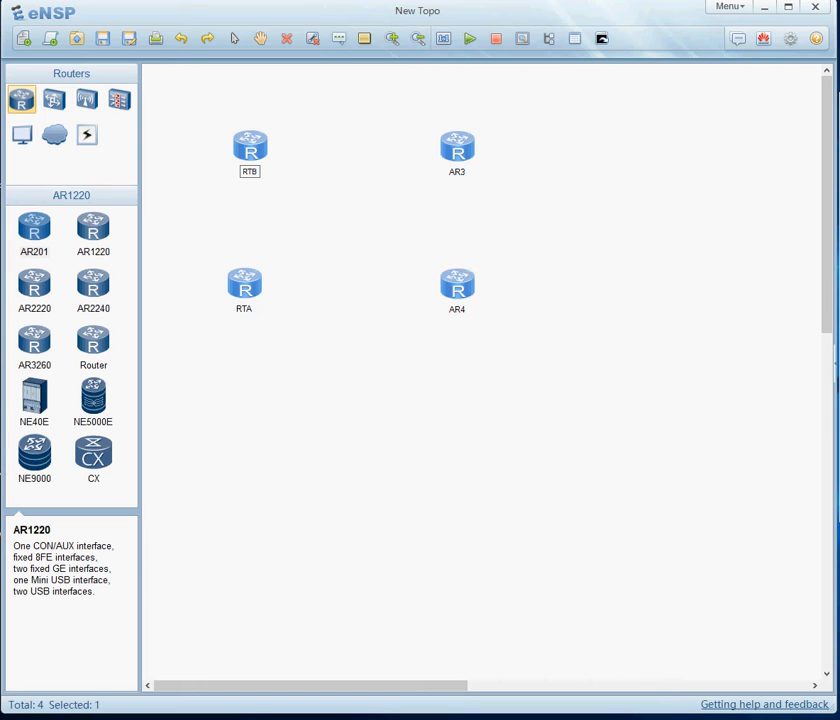
{"action": "left_click", "coordinate": [457, 286]}
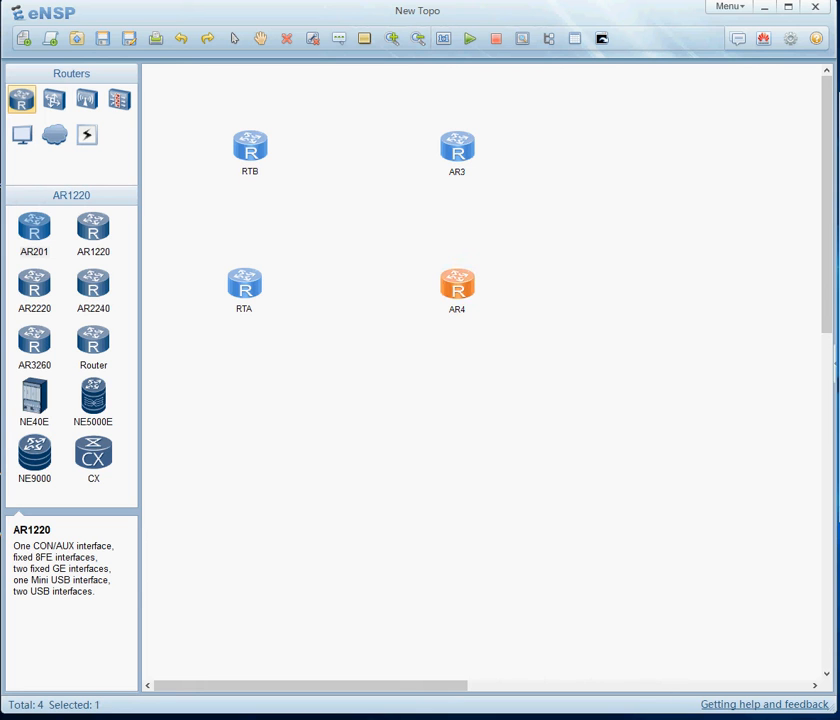
{"action": "key", "text": "Delete"}
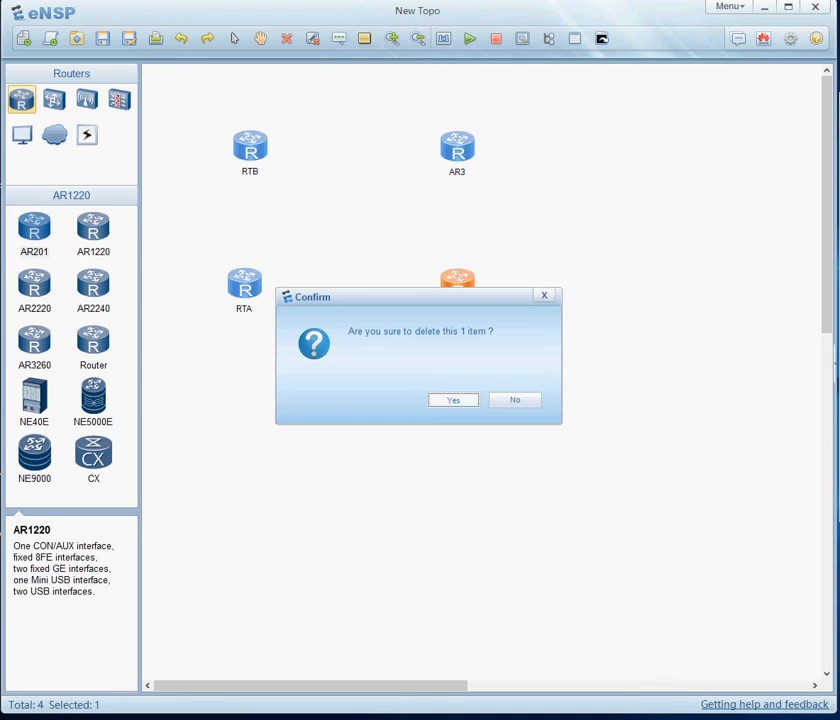
{"action": "left_click", "coordinate": [515, 400]}
{"action": "left_click", "coordinate": [290, 178]}
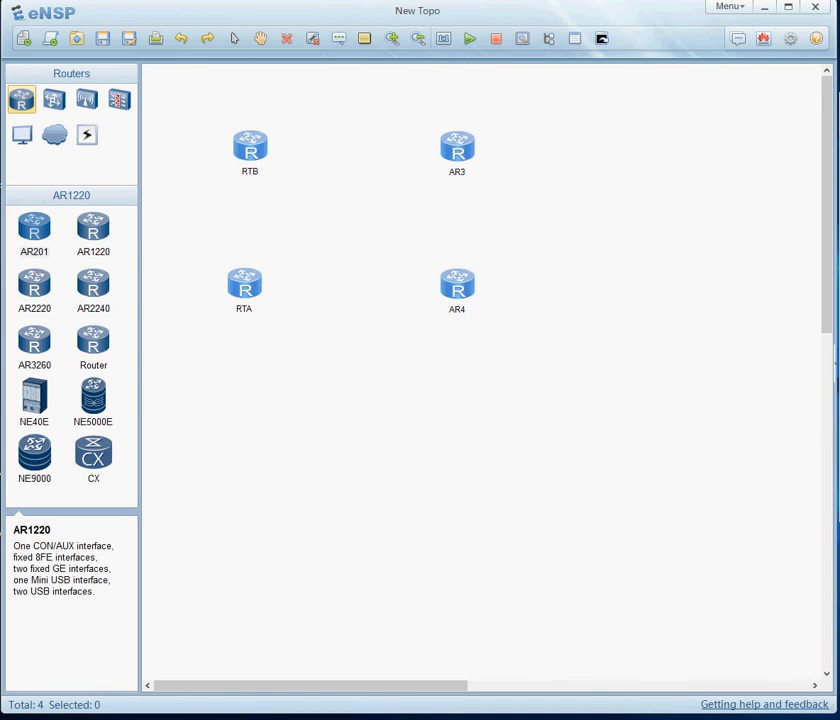
Delete router AR4 from the topology.
{"action": "left_click", "coordinate": [457, 285]}
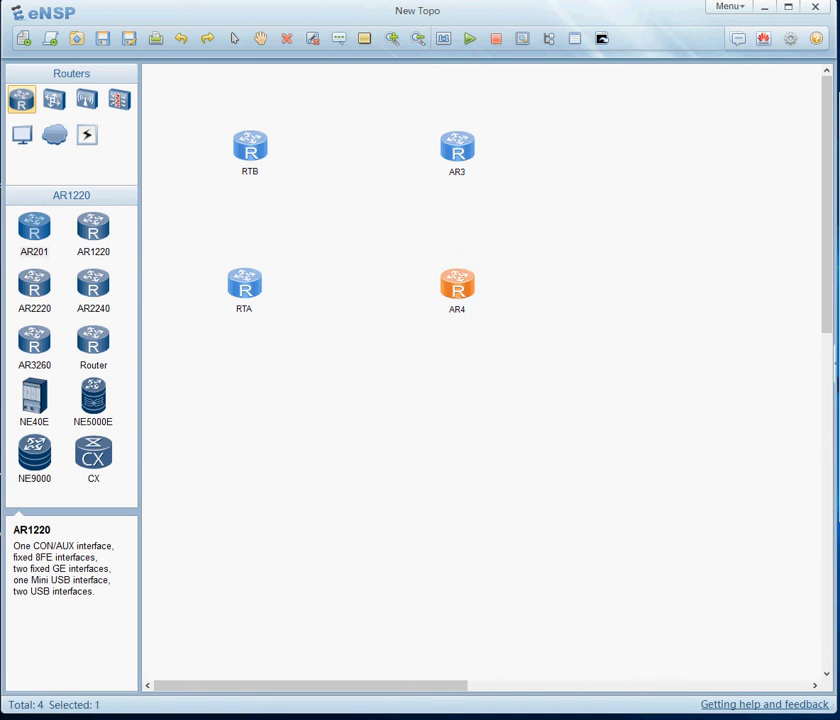
{"action": "key", "text": "Delete"}
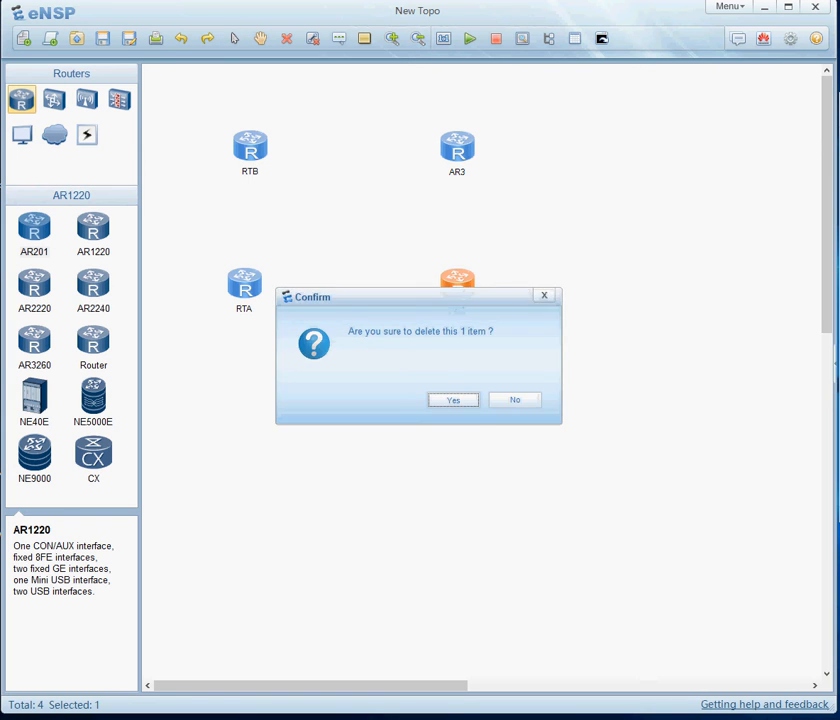
{"action": "left_click", "coordinate": [450, 399]}
Arrange the three routers in one widely spaced horizontal row in the order RTA, RTB, AR3.
{"action": "left_click_drag", "start_coordinate": [457, 147], "coordinate": [627, 180]}
{"action": "left_click_drag", "start_coordinate": [250, 147], "coordinate": [431, 173]}
{"action": "left_click_drag", "start_coordinate": [244, 285], "coordinate": [215, 181]}
{"action": "left_click_drag", "start_coordinate": [627, 180], "coordinate": [658, 175]}
{"action": "left_click_drag", "start_coordinate": [431, 175], "coordinate": [433, 183]}
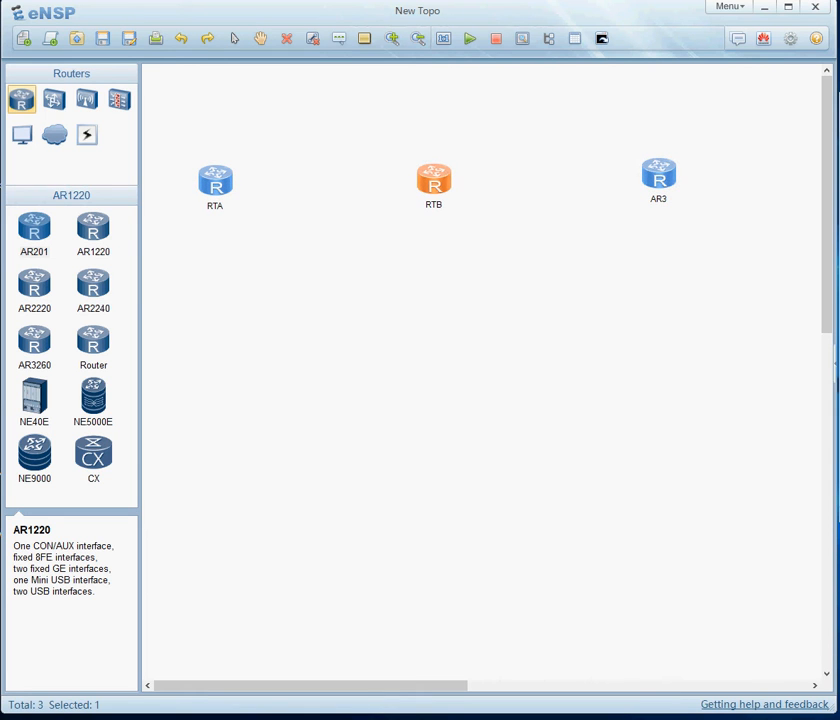
{"action": "left_click_drag", "start_coordinate": [658, 176], "coordinate": [665, 179]}
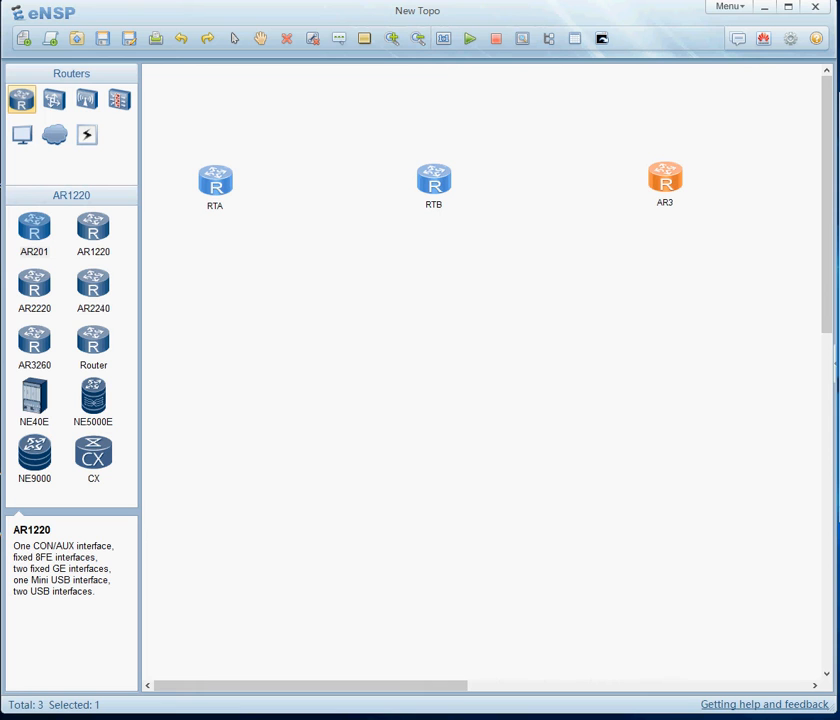
Rename router AR3 as RTC and align it with the other two routers.
{"action": "left_click", "coordinate": [664, 203]}
{"action": "left_click_drag", "start_coordinate": [656, 203], "coordinate": [674, 203]}
{"action": "type", "text": "RTC"}
{"action": "left_click", "coordinate": [652, 272]}
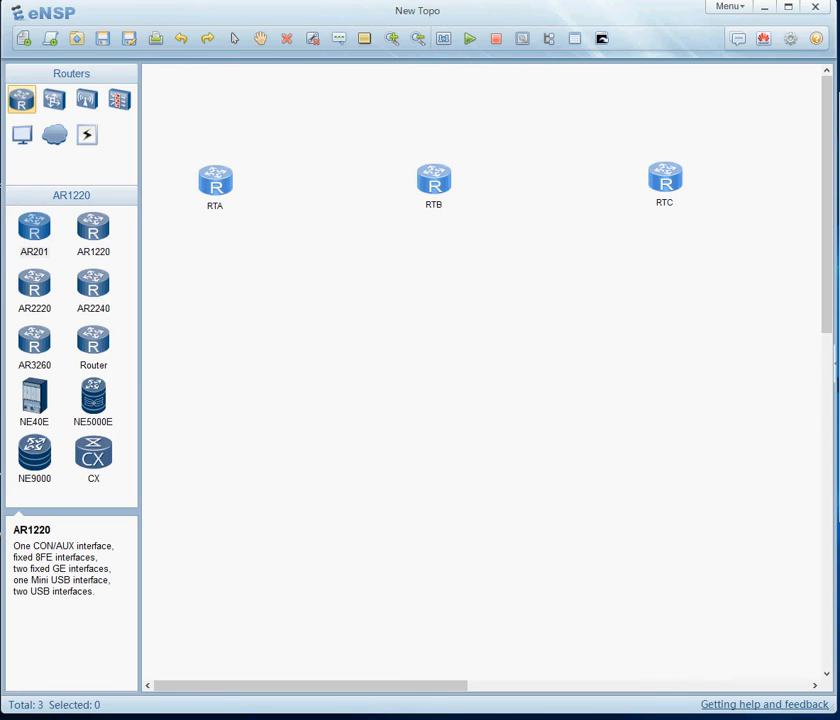
{"action": "left_click_drag", "start_coordinate": [665, 178], "coordinate": [665, 182]}
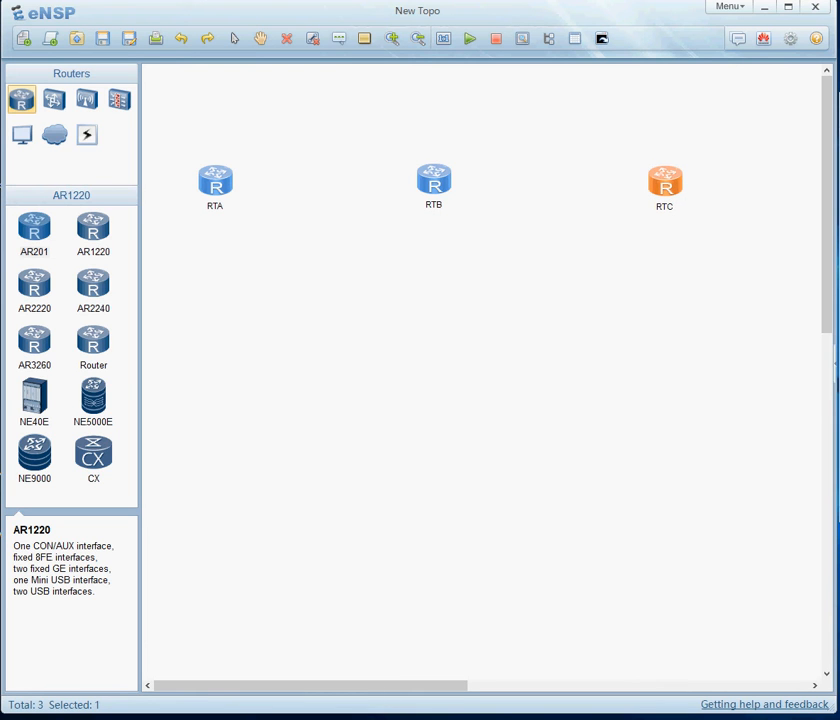
{"action": "left_click", "coordinate": [657, 268]}
Connect GE 0/0/0 of RTA to GE 0/0/0 of RTB with a copper link.
{"action": "left_click", "coordinate": [87, 135]}
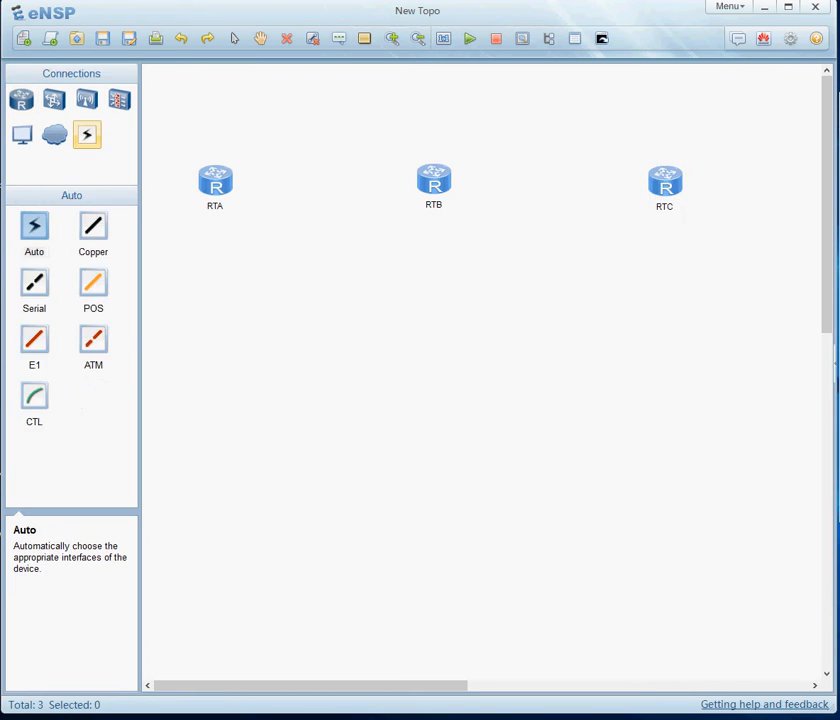
{"action": "left_click", "coordinate": [93, 227]}
{"action": "left_click", "coordinate": [215, 180]}
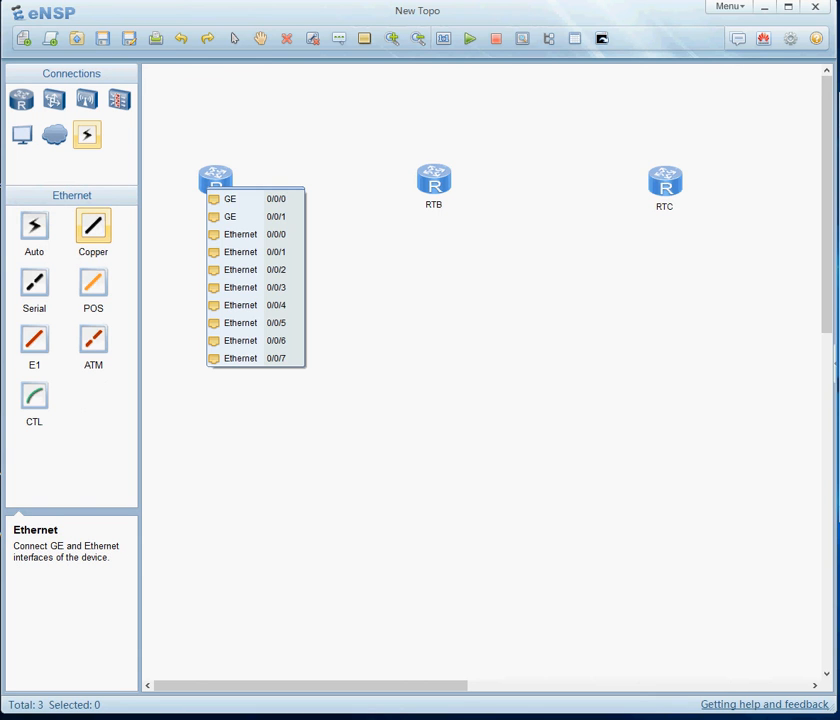
{"action": "left_click", "coordinate": [253, 197]}
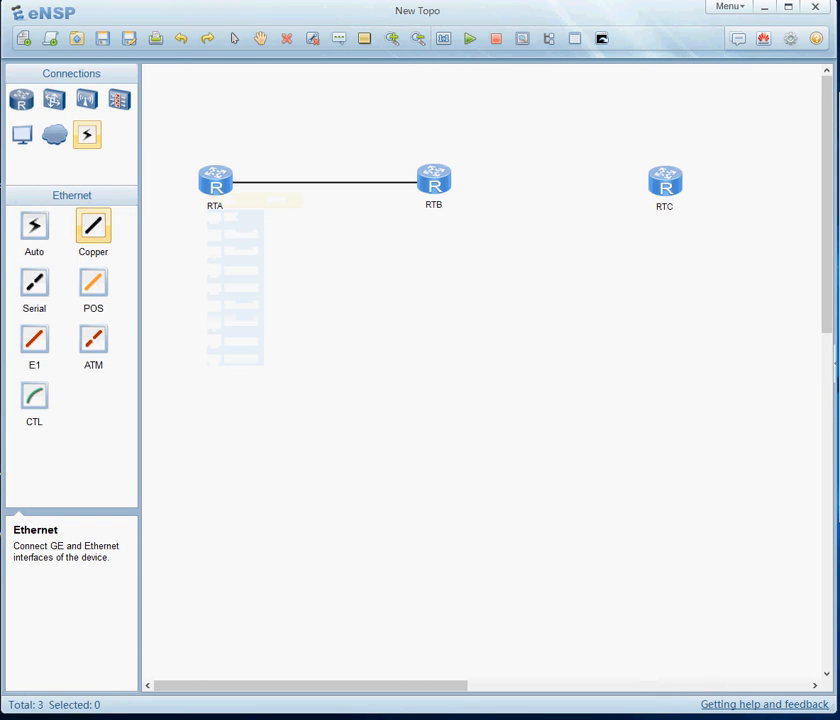
{"action": "left_click", "coordinate": [433, 183]}
{"action": "left_click", "coordinate": [470, 194]}
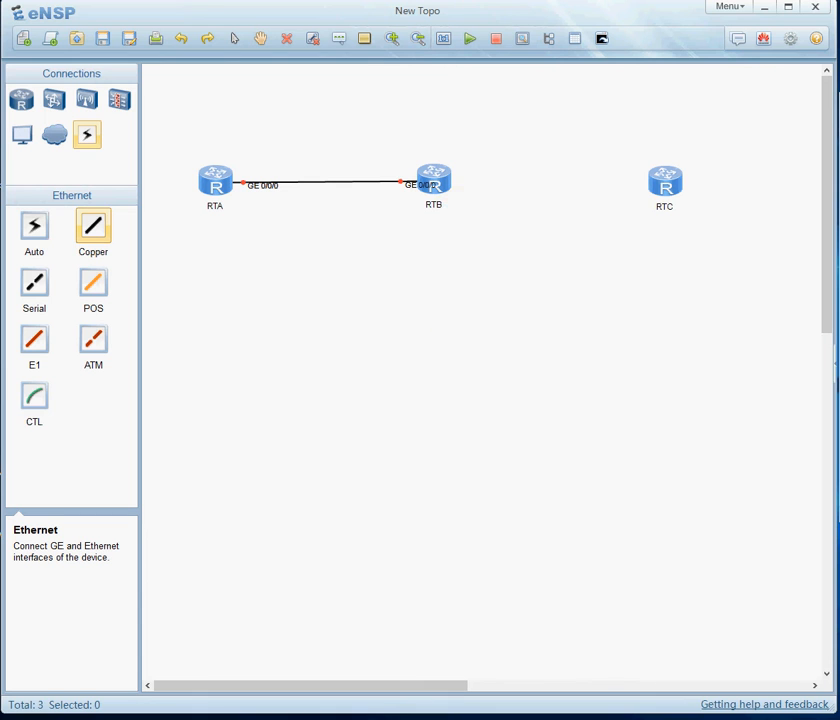
Connect GE 0/0/1 of RTB to GE 0/0/1 of RTC with a copper link.
{"action": "left_click", "coordinate": [433, 181]}
{"action": "left_click", "coordinate": [500, 191]}
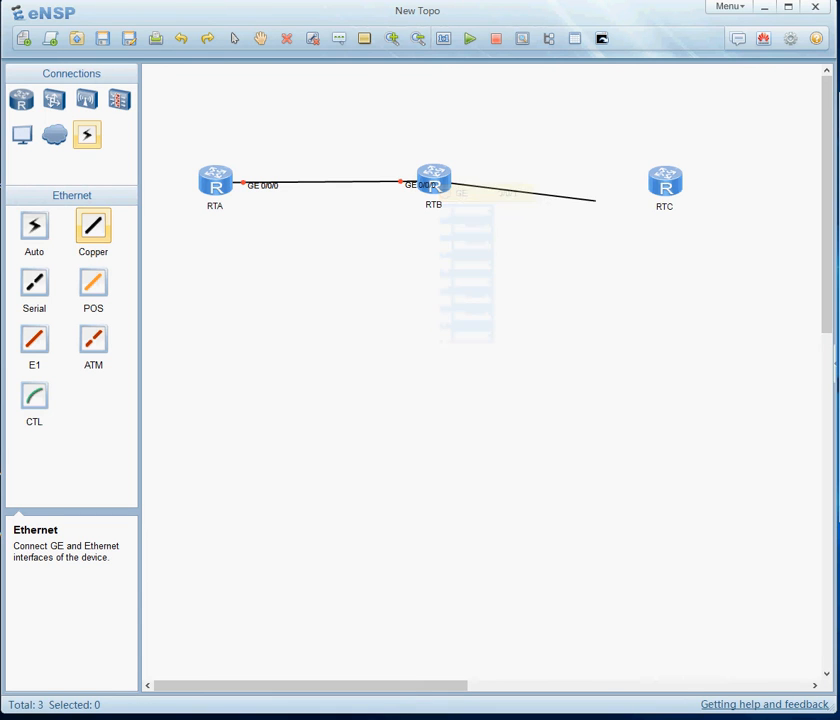
{"action": "left_click", "coordinate": [664, 183]}
{"action": "left_click", "coordinate": [712, 212]}
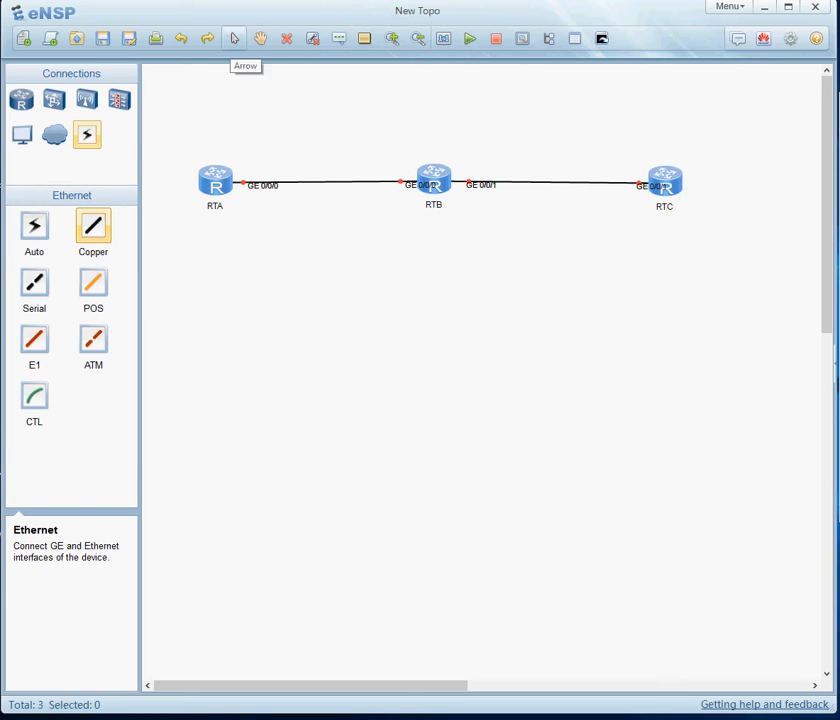
{"action": "left_click", "coordinate": [234, 38]}
Shift RTC and RTB to the right to widen the spacing between the routers.
{"action": "left_click_drag", "start_coordinate": [664, 181], "coordinate": [734, 177]}
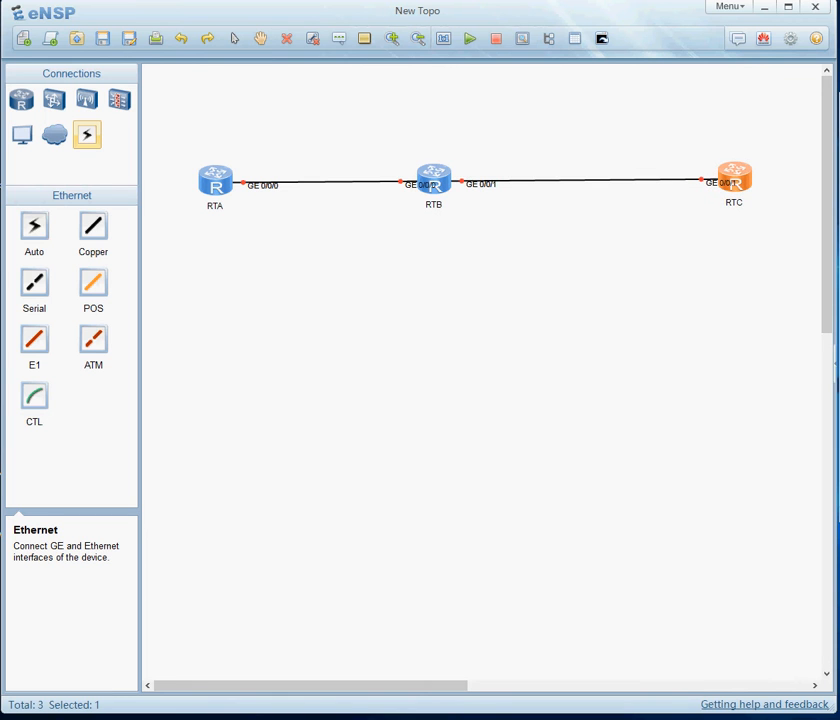
{"action": "left_click_drag", "start_coordinate": [433, 180], "coordinate": [465, 180]}
{"action": "left_click", "coordinate": [530, 225]}
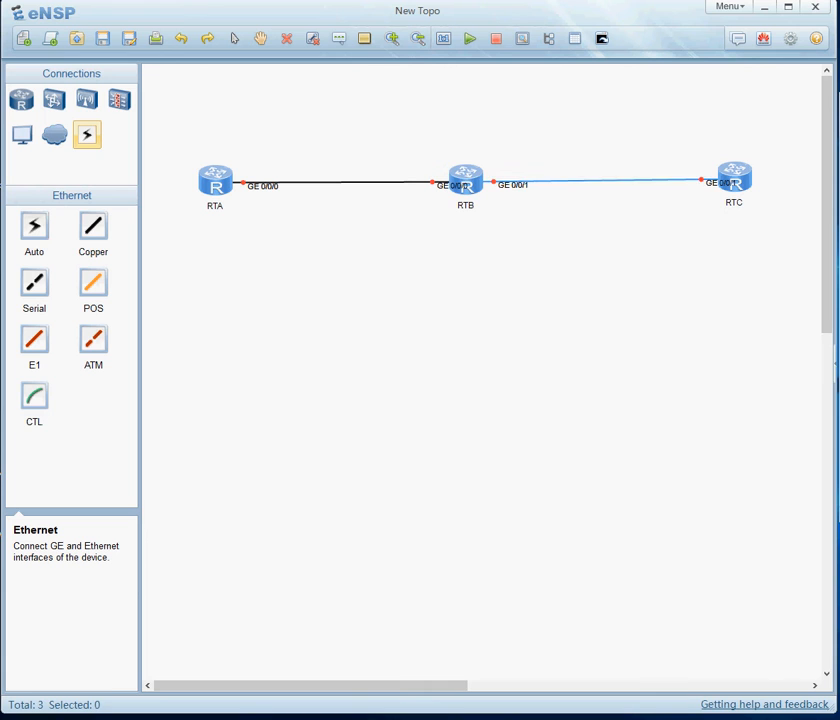
Move the four interface labels slightly below the links, clear of the router icons, and start all devices.
{"action": "left_click_drag", "start_coordinate": [714, 183], "coordinate": [693, 190]}
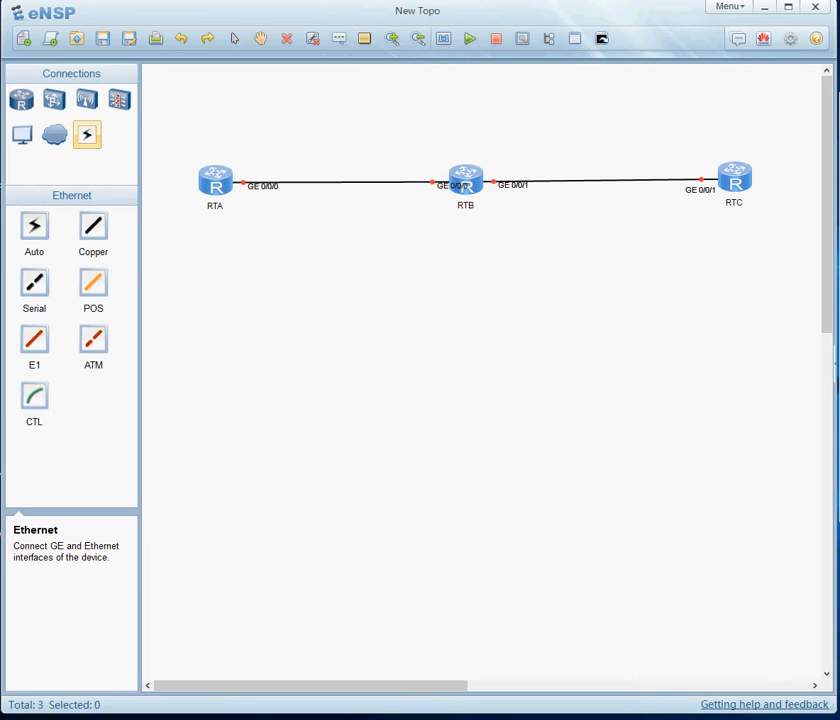
{"action": "left_click_drag", "start_coordinate": [513, 185], "coordinate": [509, 191]}
{"action": "left_click_drag", "start_coordinate": [449, 186], "coordinate": [422, 195]}
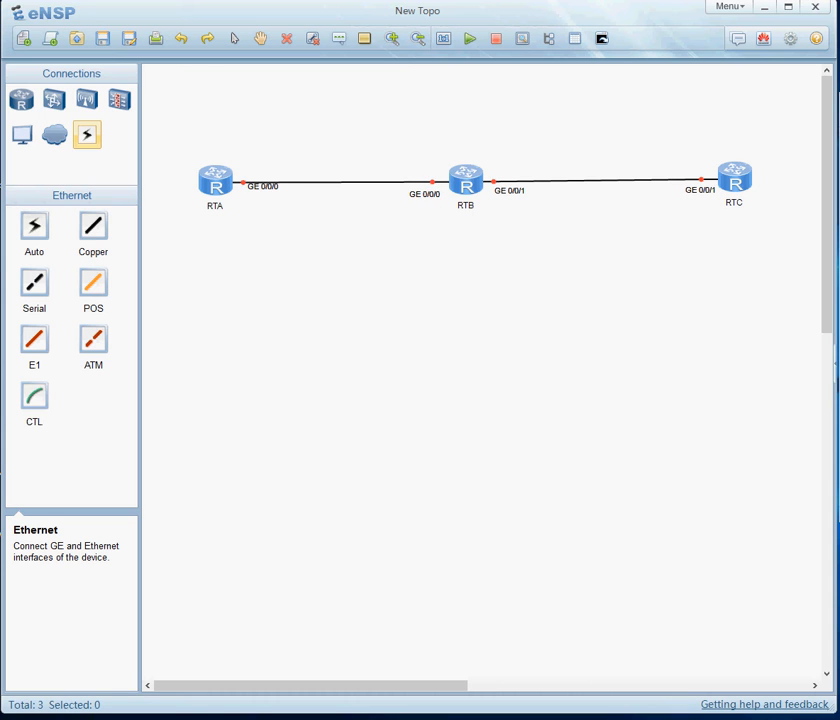
{"action": "left_click_drag", "start_coordinate": [262, 186], "coordinate": [257, 192]}
{"action": "left_click", "coordinate": [469, 38]}
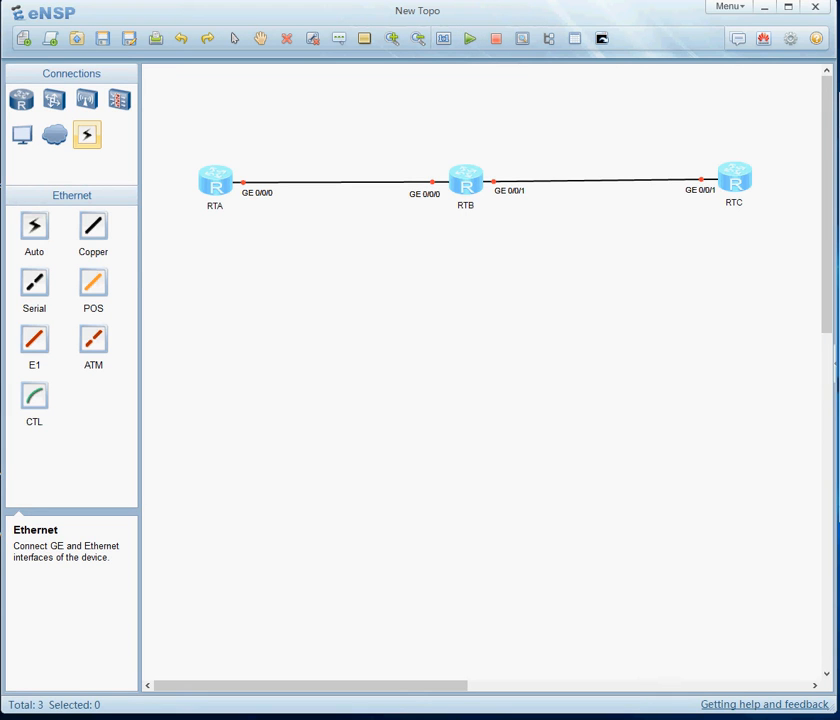
Draw a blue filled ellipse with a solid border of width 1 and place it behind the RTA–RTB link.
{"action": "left_click", "coordinate": [364, 38]}
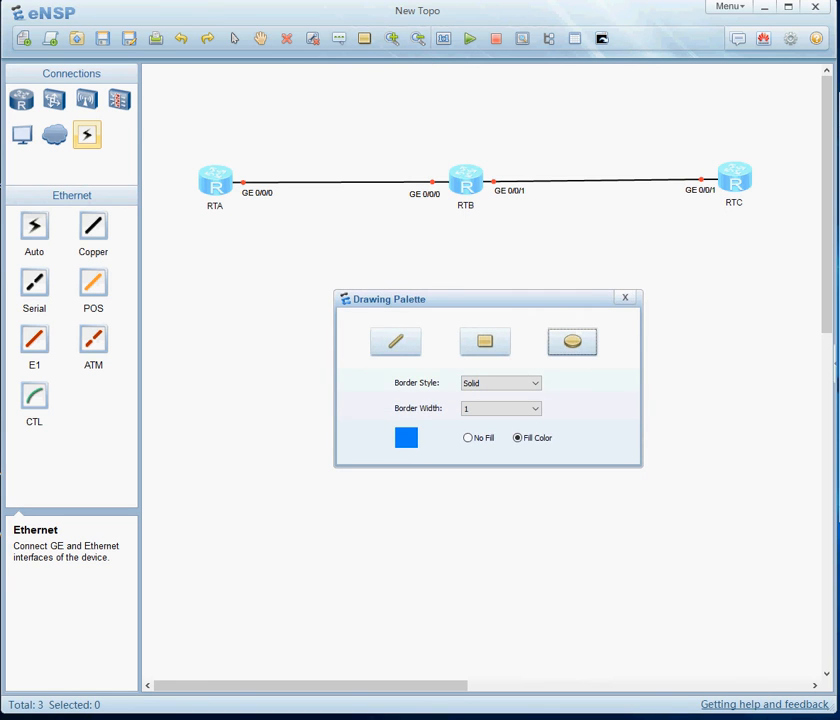
{"action": "left_click", "coordinate": [572, 342]}
{"action": "mouse_move", "coordinate": [185, 182]}
{"action": "left_mouse_down"}
{"action": "mouse_move", "coordinate": [505, 182]}
{"action": "mouse_move", "coordinate": [455, 141]}
{"action": "mouse_move", "coordinate": [467, 104]}
{"action": "mouse_move", "coordinate": [479, 100]}
{"action": "mouse_move", "coordinate": [483, 51]}
{"action": "mouse_move", "coordinate": [480, 63]}
{"action": "left_mouse_up"}
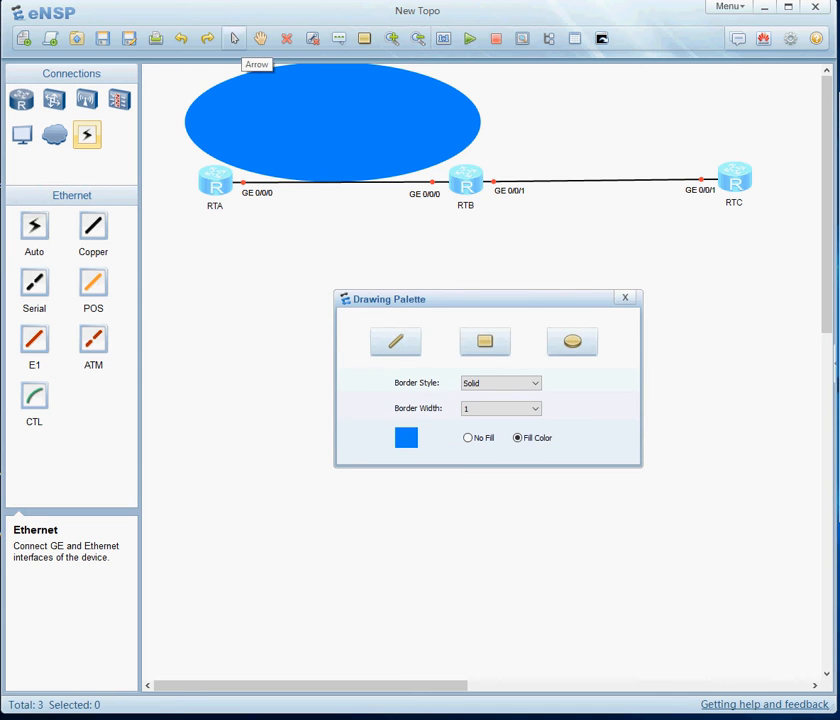
{"action": "left_click", "coordinate": [234, 39]}
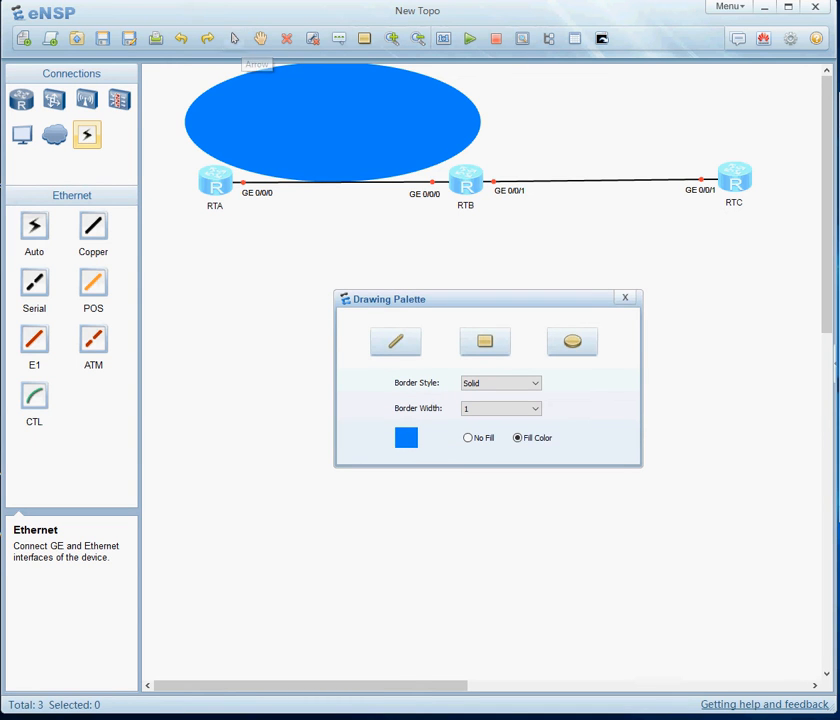
{"action": "left_click_drag", "start_coordinate": [333, 122], "coordinate": [323, 180]}
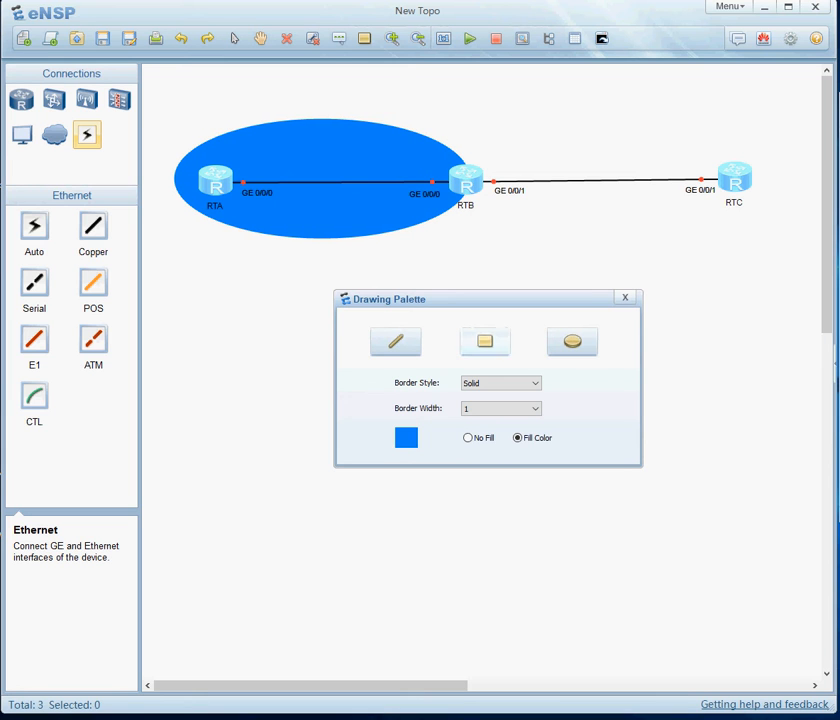
Draw a second blue filled ellipse, place it behind the RTB–RTC link, and close the drawing palette.
{"action": "left_click", "coordinate": [572, 342]}
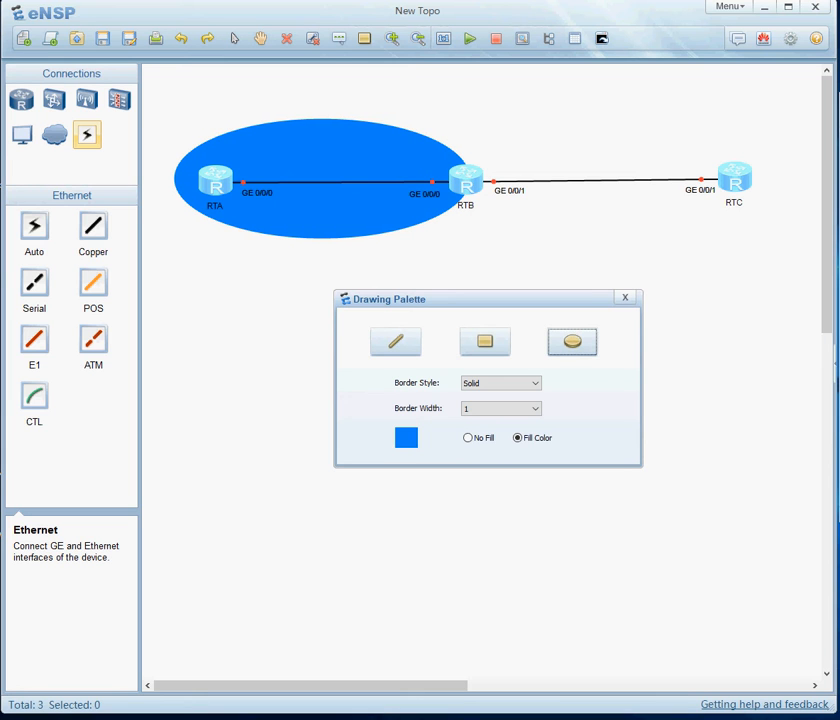
{"action": "mouse_move", "coordinate": [452, 182]}
{"action": "left_mouse_down"}
{"action": "mouse_move", "coordinate": [724, 186]}
{"action": "mouse_move", "coordinate": [726, 60]}
{"action": "left_mouse_up"}
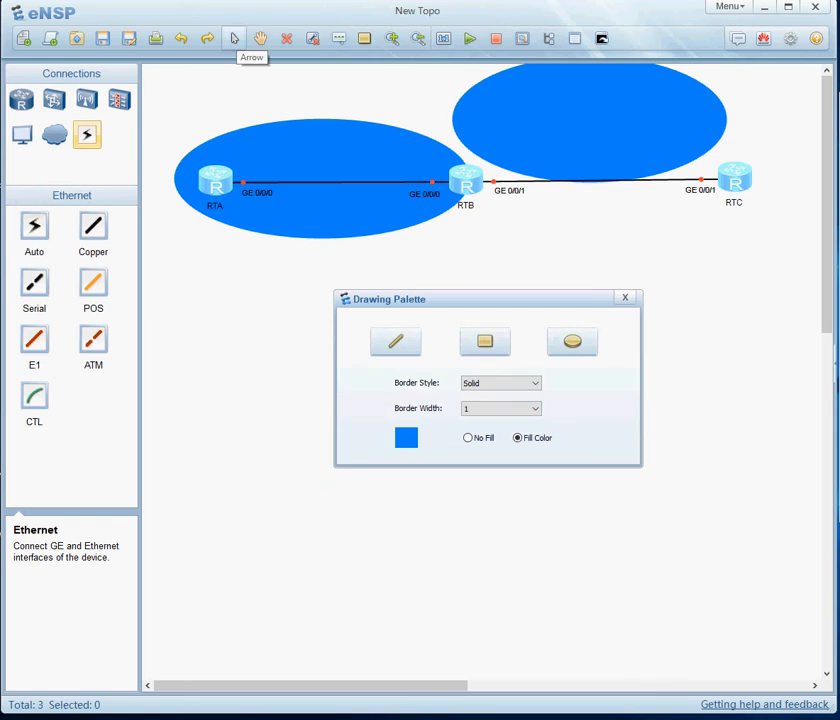
{"action": "left_click_drag", "start_coordinate": [590, 121], "coordinate": [602, 179]}
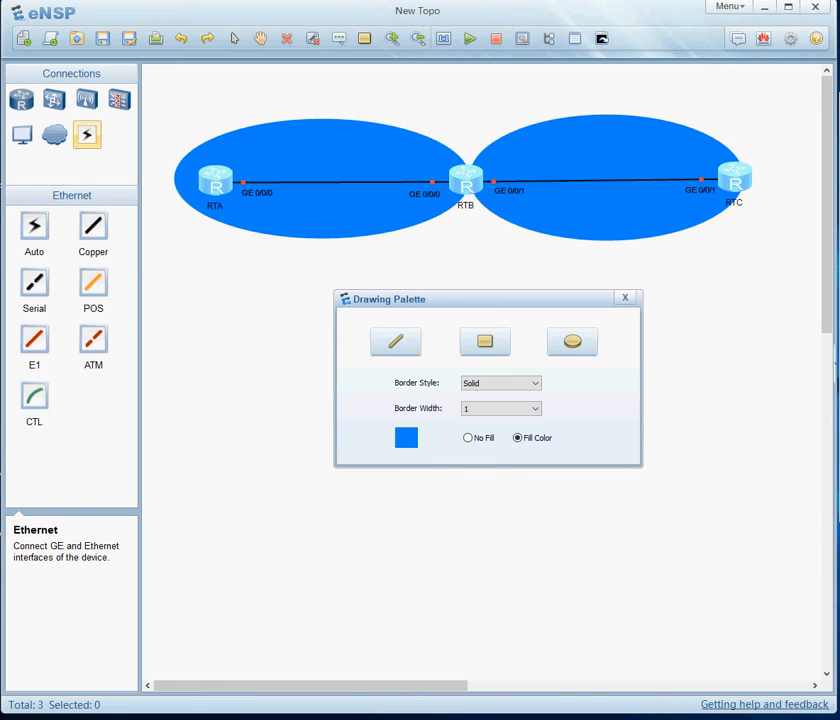
{"action": "left_click", "coordinate": [625, 298]}
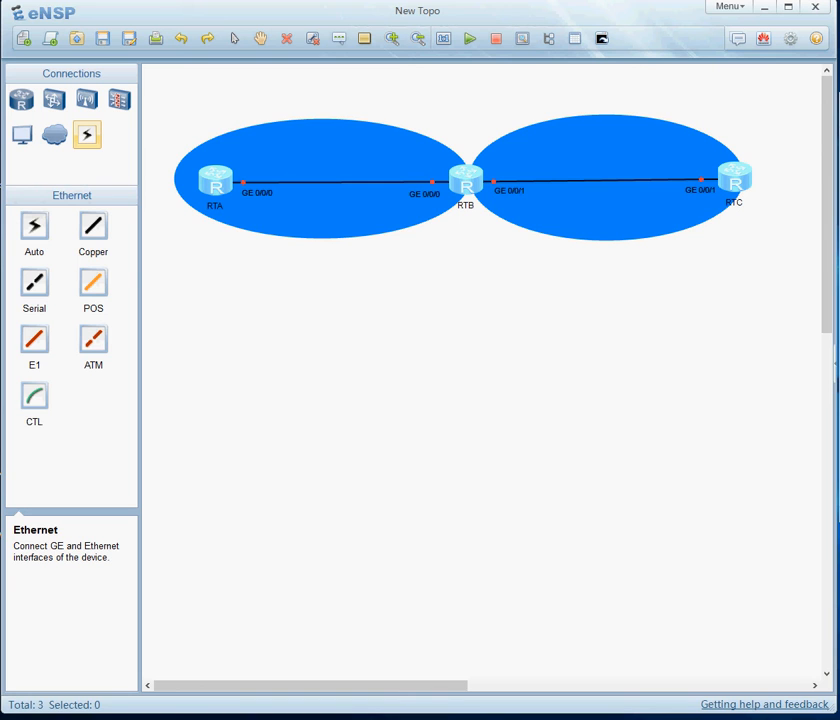
Add the text label "Area 1" inside the upper part of the ellipse around the RTB–RTC link.
{"action": "left_click", "coordinate": [603, 135]}
{"action": "type", "text": "Area"}
{"action": "type", "text": "1"}
{"action": "key", "text": "Return"}
Change the colour of the ellipse around the RTB–RTC link to light cyan (RGB 128, 255, 255).
{"action": "left_click", "coordinate": [606, 214]}
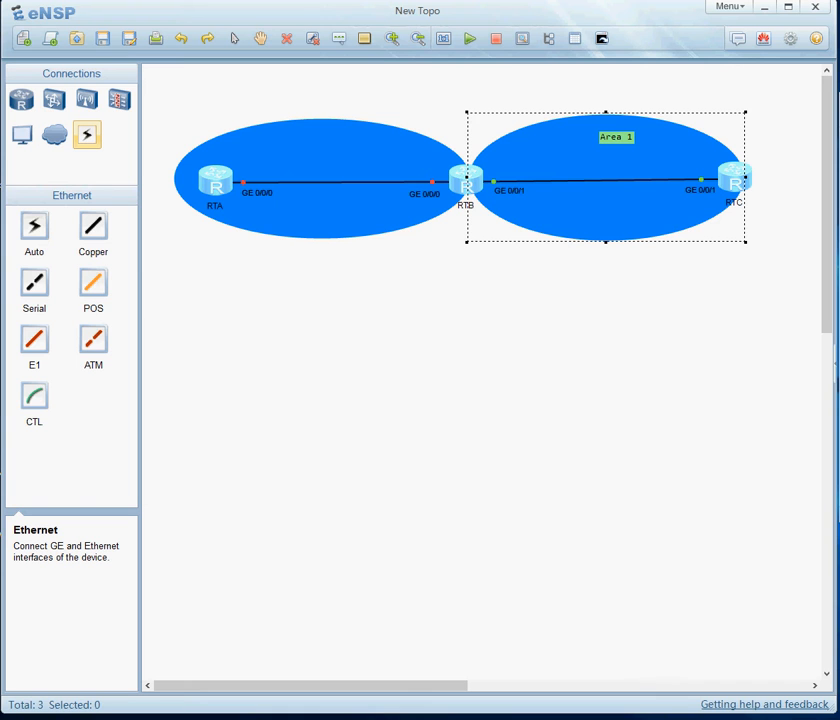
{"action": "right_click", "coordinate": [593, 231]}
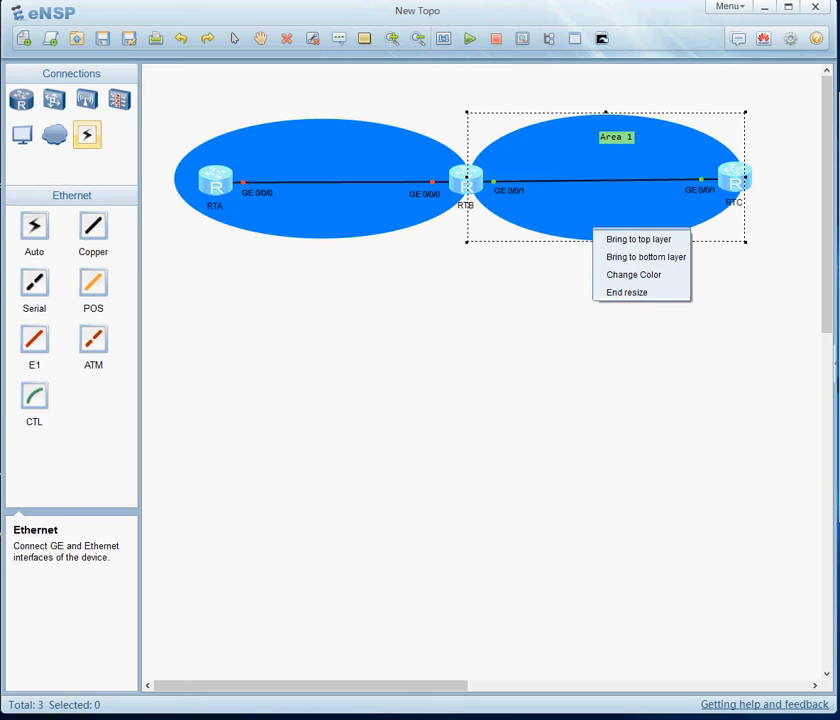
{"action": "left_click", "coordinate": [633, 274]}
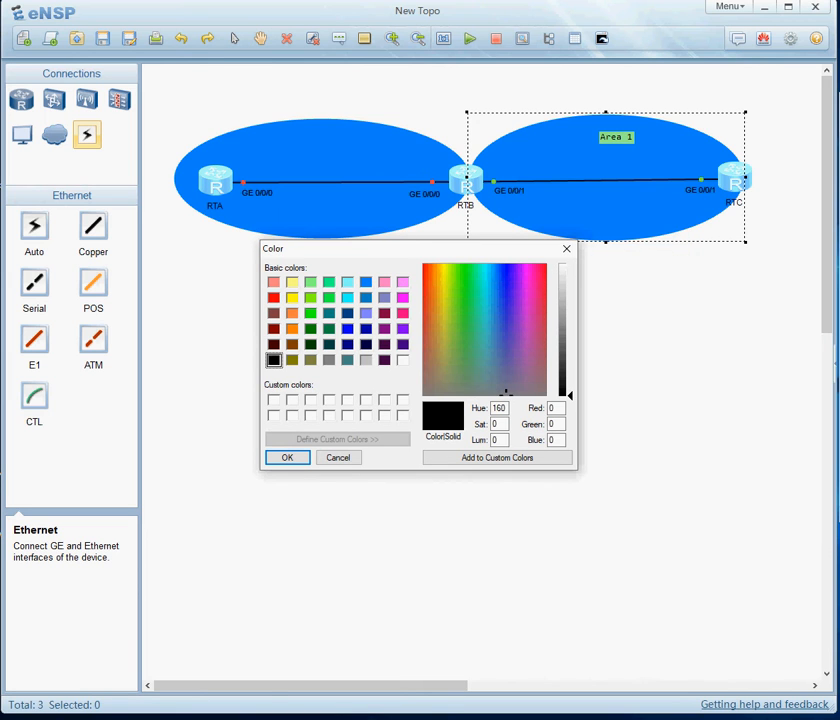
{"action": "left_click", "coordinate": [347, 281]}
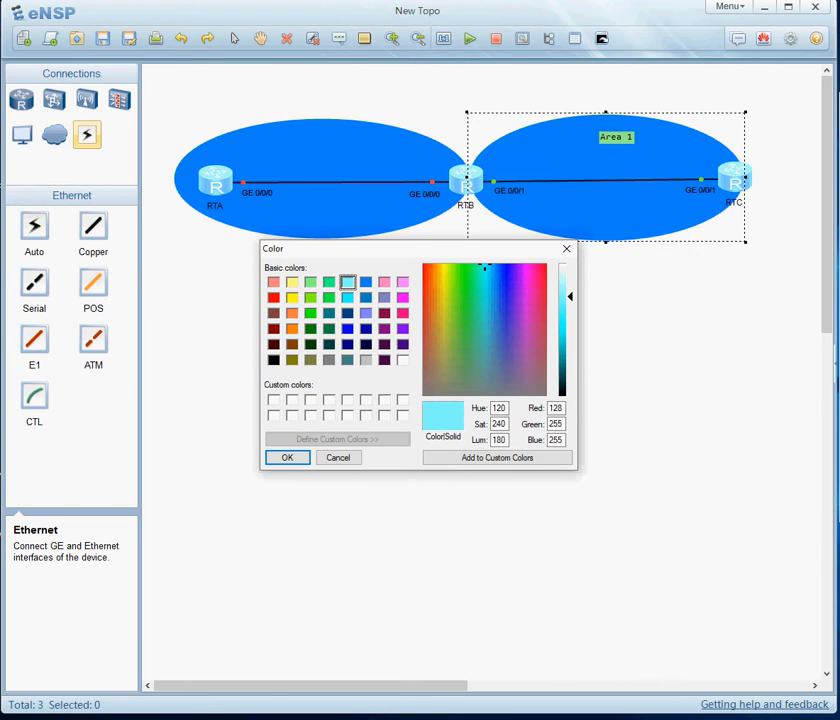
{"action": "key", "text": "Return"}
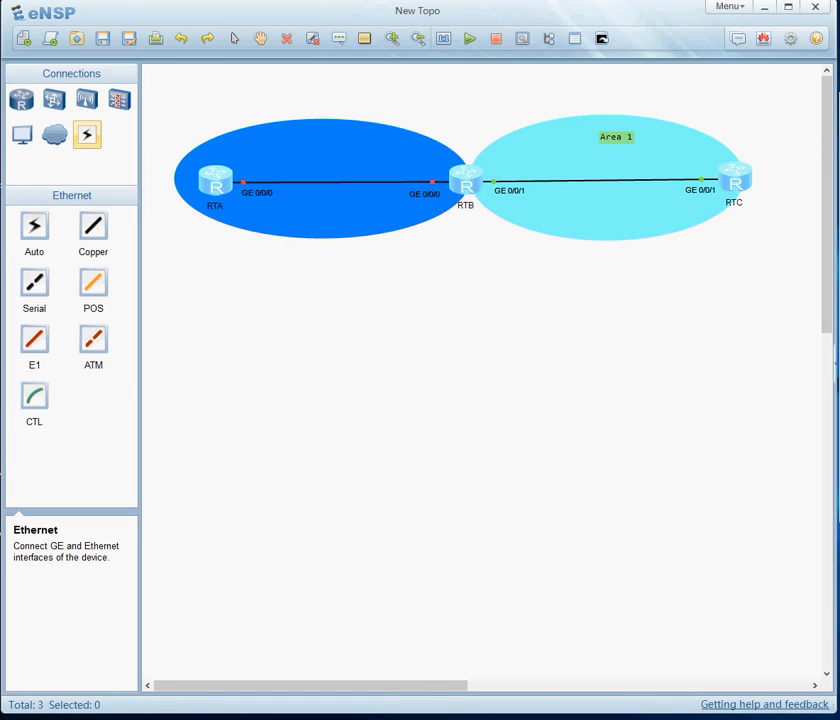
Change the colour of the ellipse around the RTA–RTB link to light green (RGB 128, 255, 128).
{"action": "left_click", "coordinate": [320, 215]}
{"action": "right_click", "coordinate": [316, 221]}
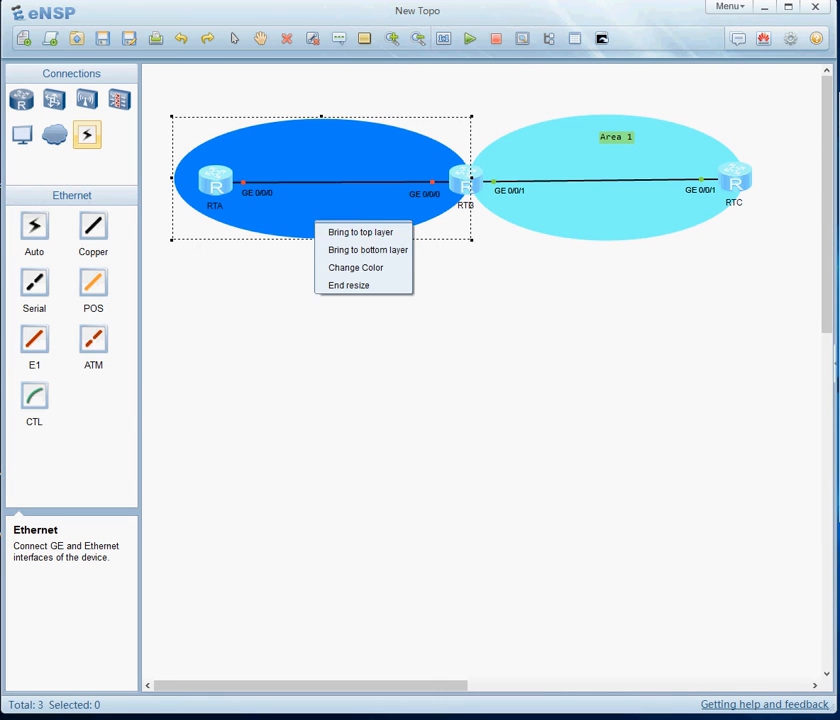
{"action": "left_click", "coordinate": [355, 267]}
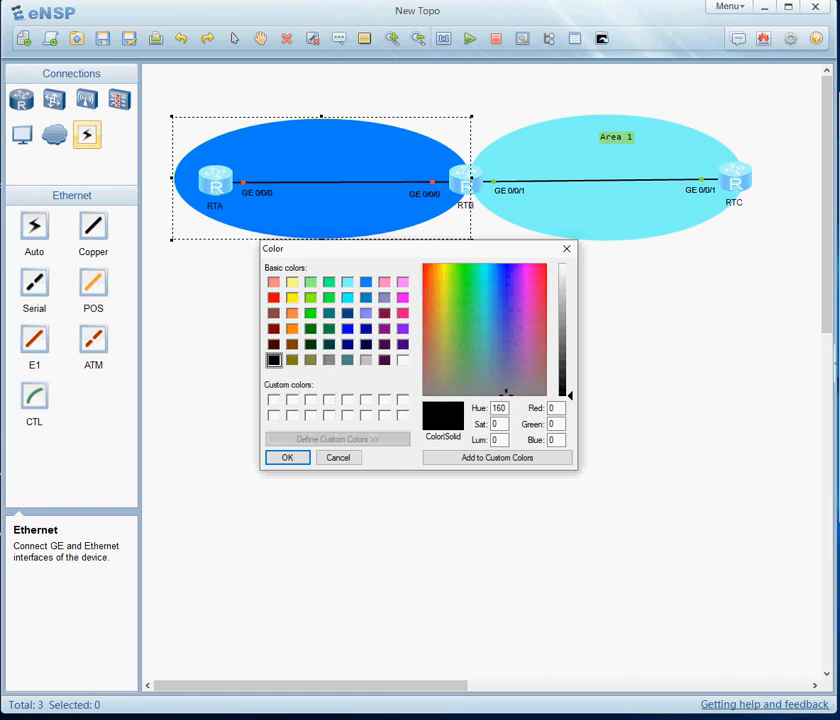
{"action": "left_click", "coordinate": [311, 282]}
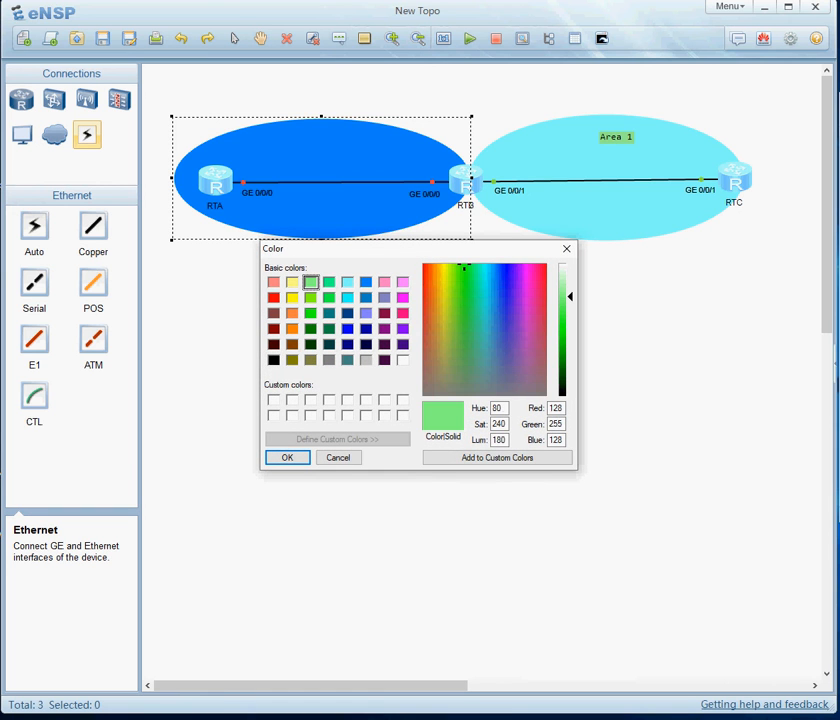
{"action": "key", "text": "Return"}
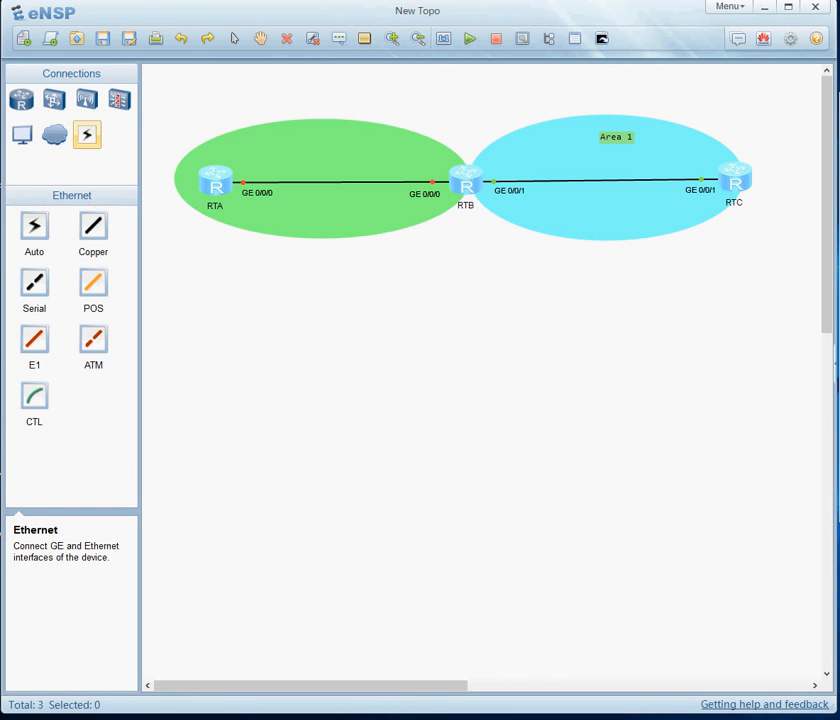
Shift the "Area 1" label slightly upward and add the label "Area 0" inside the upper part of the green ellipse.
{"action": "left_click_drag", "start_coordinate": [616, 137], "coordinate": [608, 128]}
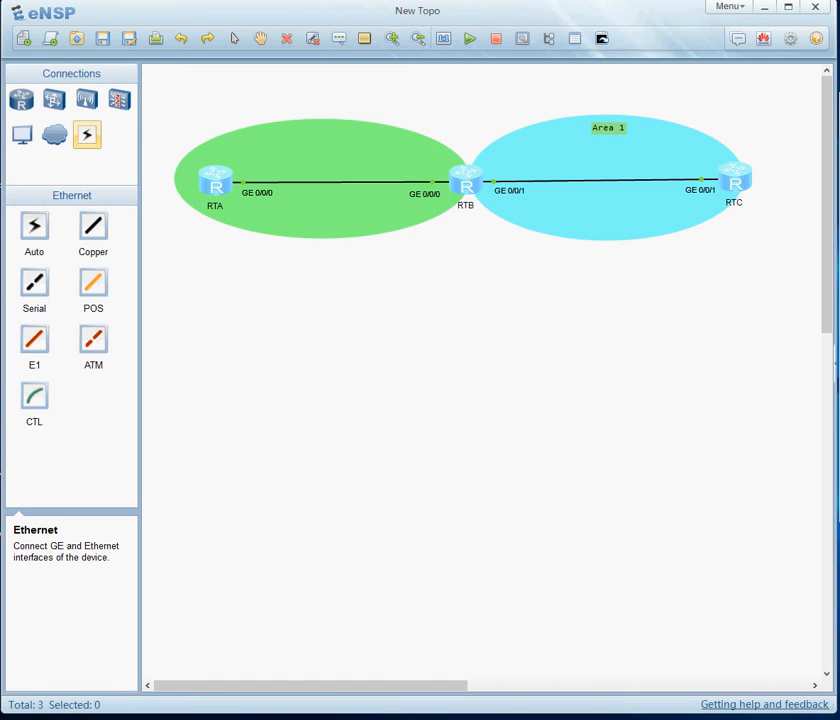
{"action": "left_click", "coordinate": [304, 132]}
{"action": "type", "text": "Area 0"}
{"action": "key", "text": "Return"}
{"action": "left_click_drag", "start_coordinate": [319, 136], "coordinate": [321, 132]}
Add the text label "ID 1.1.1.1" just above router RTA.
{"action": "left_click", "coordinate": [339, 38]}
{"action": "left_click", "coordinate": [205, 155]}
{"action": "type", "text": "ID 1.1.1.1"}
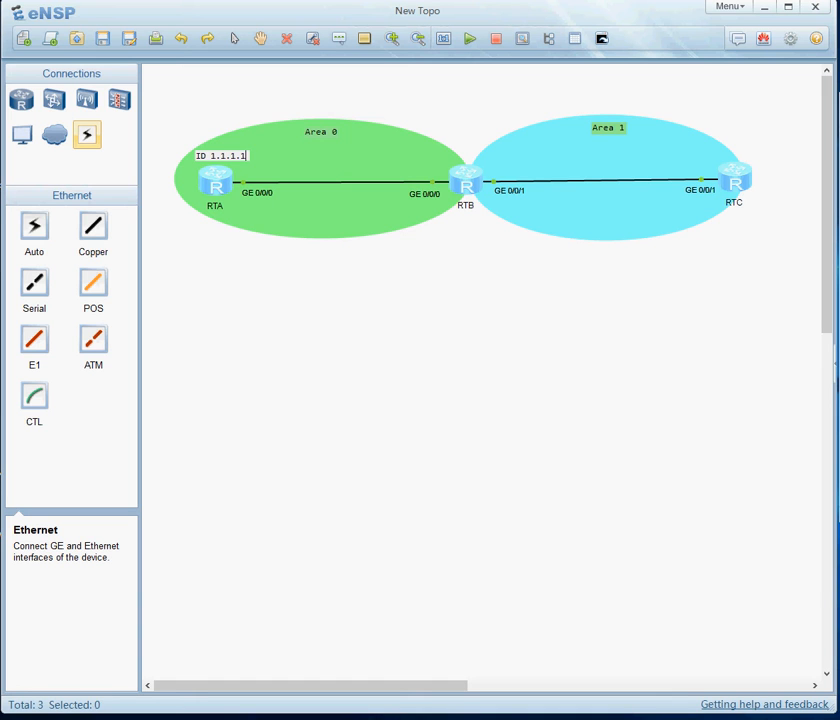
{"action": "key", "text": "Return"}
{"action": "left_click_drag", "start_coordinate": [223, 156], "coordinate": [221, 154]}
Add the text label "ID 2.2.2.2" centred just above router RTB.
{"action": "left_click", "coordinate": [339, 38]}
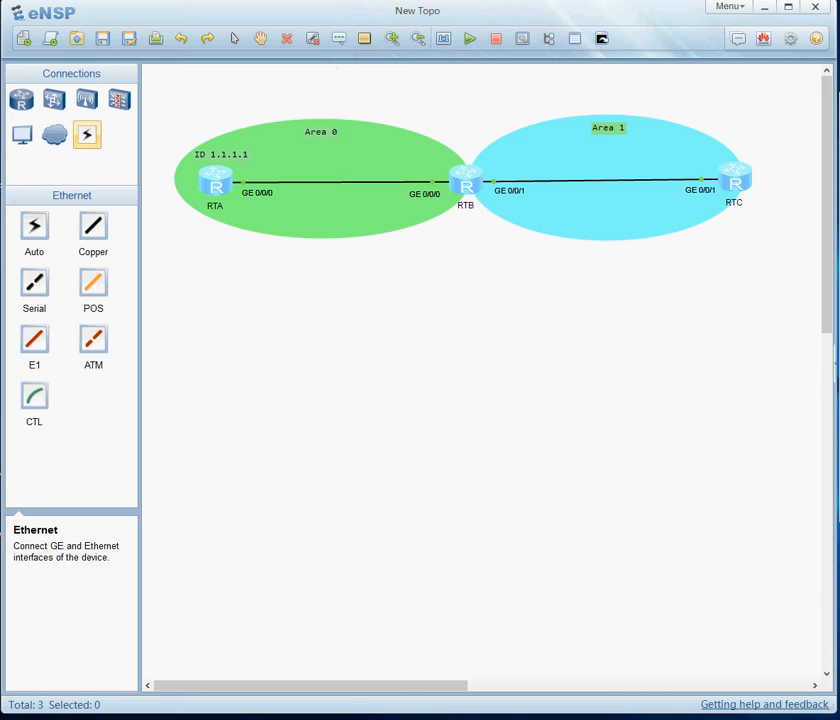
{"action": "left_click", "coordinate": [453, 154]}
{"action": "type", "text": "ID 2.2.2.2"}
{"action": "key", "text": "Return"}
{"action": "left_click_drag", "start_coordinate": [479, 157], "coordinate": [470, 153]}
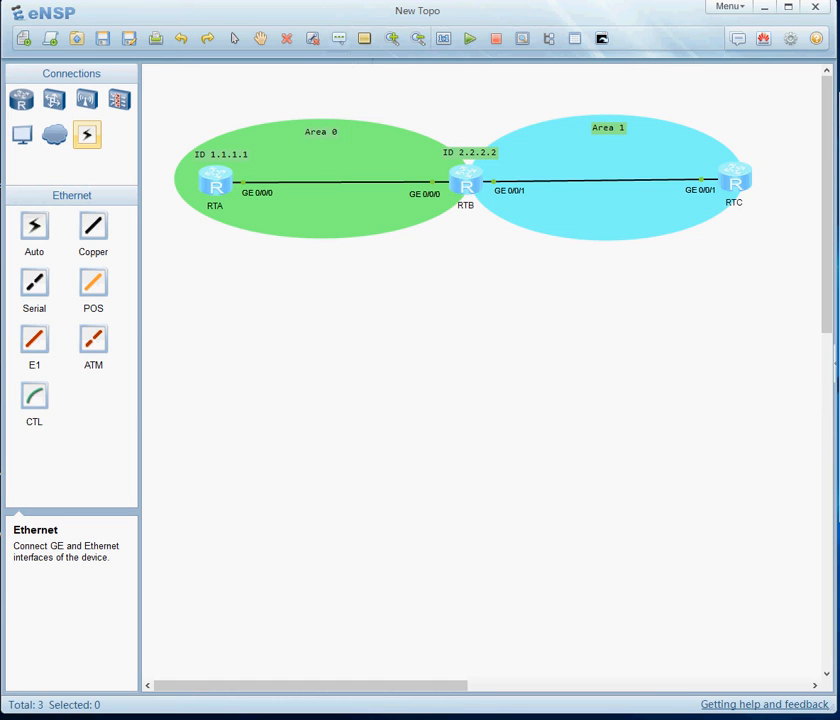
Add the text label "ID 3.3.3.3" centred just above router RTC.
{"action": "left_click", "coordinate": [714, 154]}
{"action": "type", "text": "ID 3.3.3.3"}
{"action": "key", "text": "Return"}
{"action": "left_click_drag", "start_coordinate": [740, 155], "coordinate": [735, 150]}
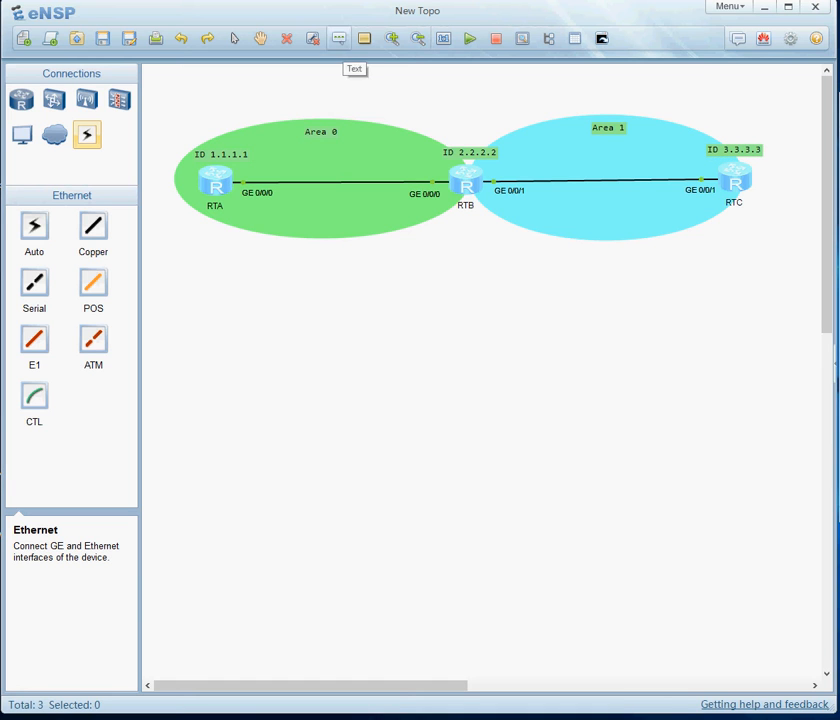
Add the text label "IP 10.207.10.1" above the RTA end of the RTA–RTB link.
{"action": "left_click", "coordinate": [243, 171]}
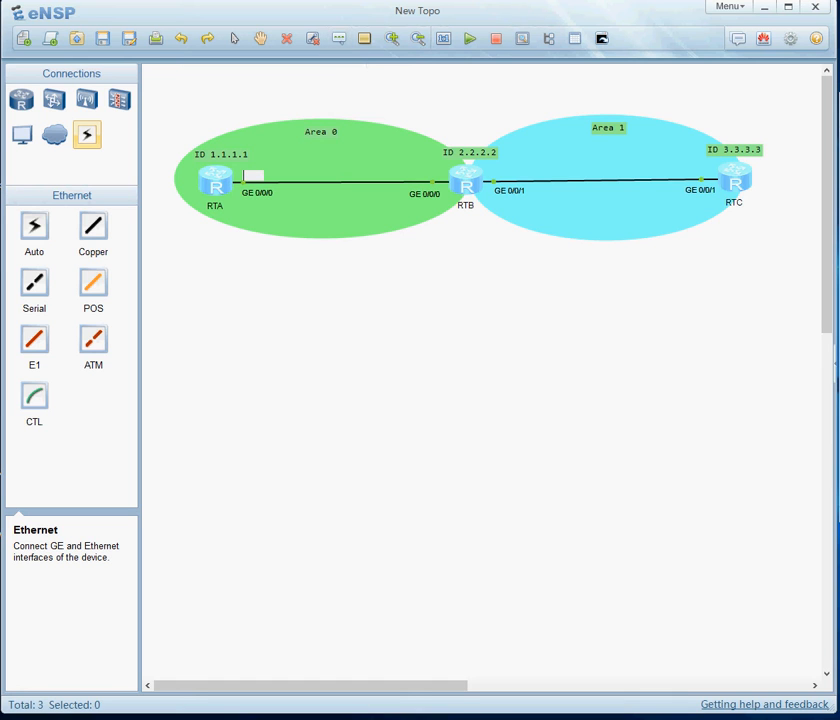
{"action": "type", "text": "IP 10.207.10"}
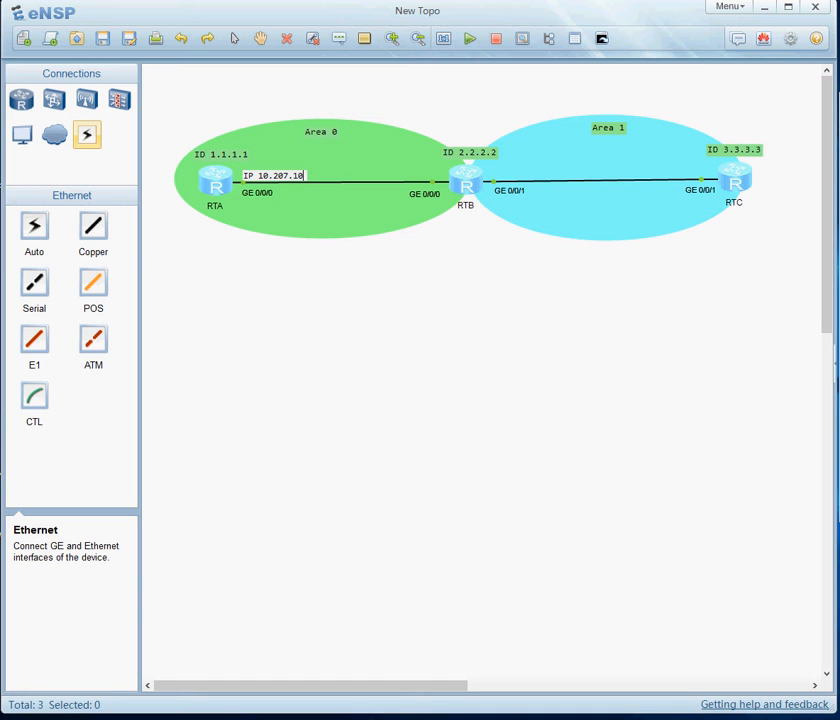
{"action": "type", "text": ".1"}
{"action": "key", "text": "Return"}
{"action": "left_click_drag", "start_coordinate": [281, 176], "coordinate": [277, 171]}
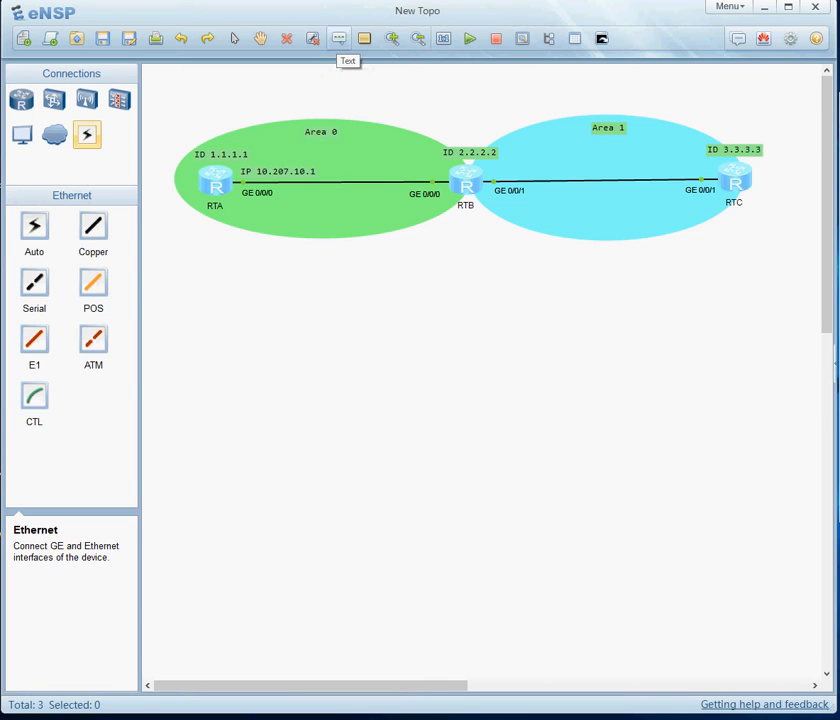
Add the text label "IP 10.207.10.2" above the RTB end of the RTA–RTB link.
{"action": "left_click", "coordinate": [374, 175]}
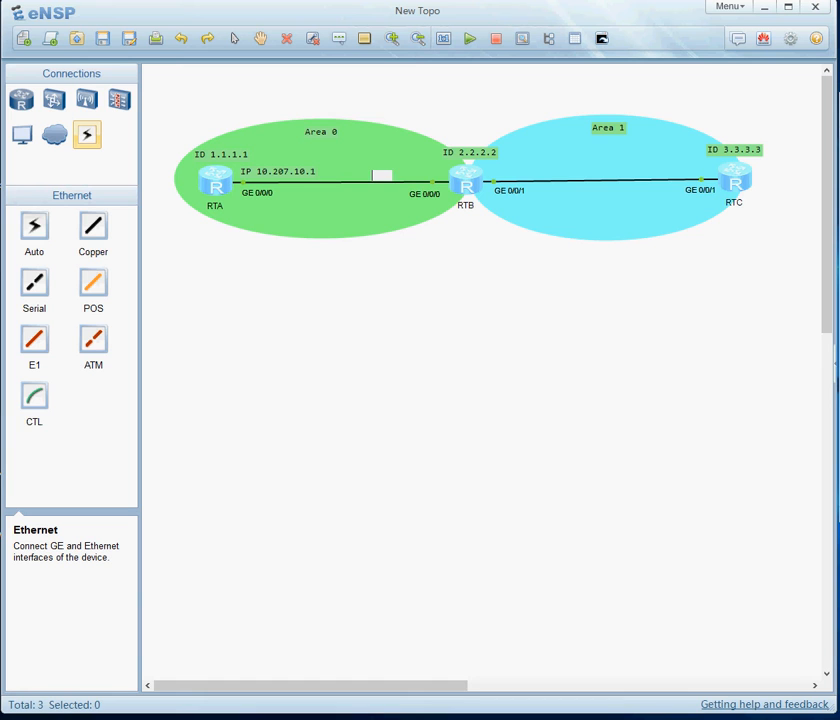
{"action": "type", "text": "IP 10.207.10.2"}
{"action": "left_click_drag", "start_coordinate": [410, 176], "coordinate": [404, 172]}
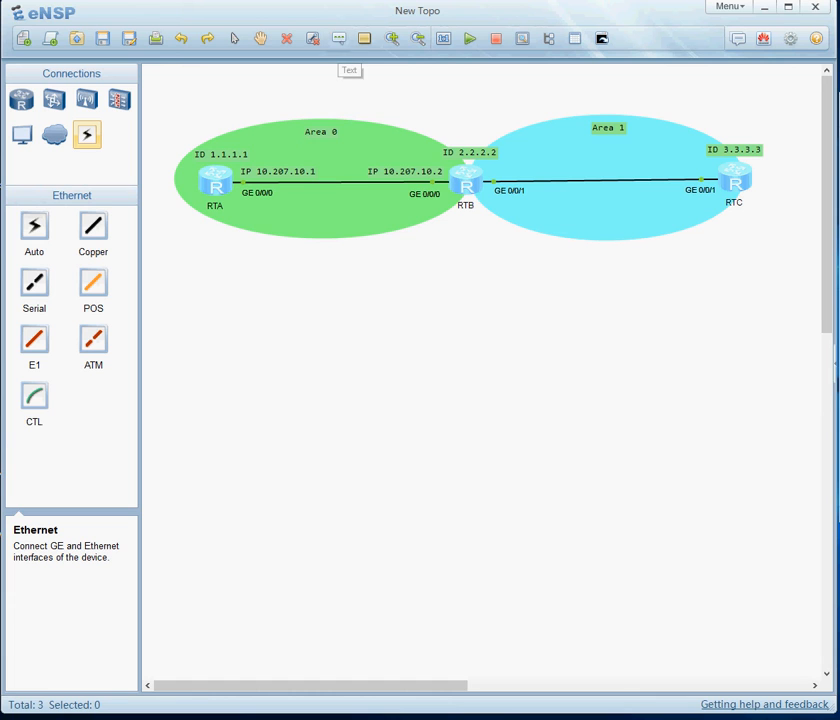
Add the text label "IP 10.207.11.1" above the RTB end of the RTB–RTC link.
{"action": "left_click", "coordinate": [494, 175]}
{"action": "type", "text": "IP 10."}
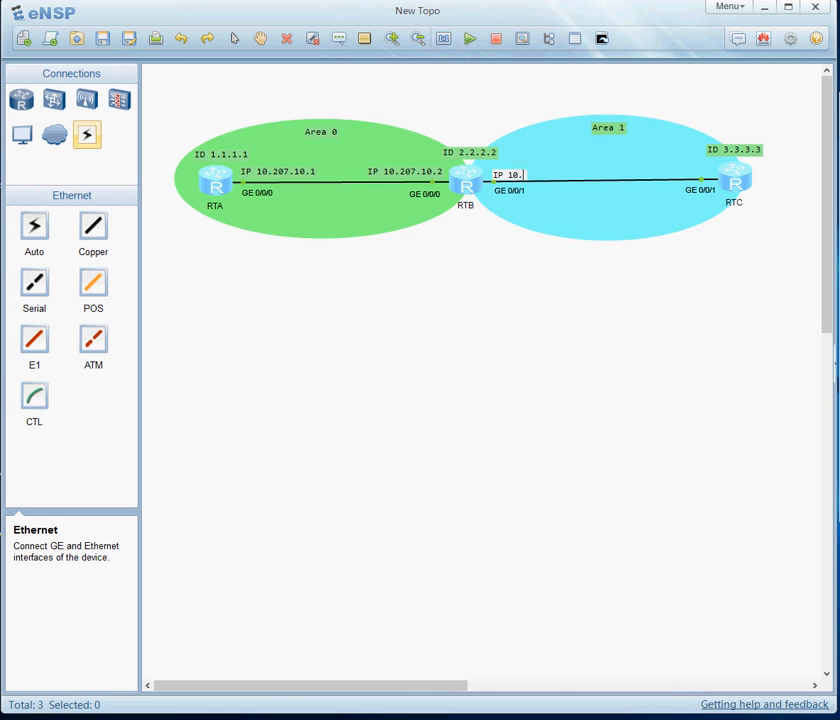
{"action": "type", "text": "207.11.1"}
{"action": "key", "text": "Return"}
{"action": "left_click_drag", "start_coordinate": [531, 175], "coordinate": [529, 169]}
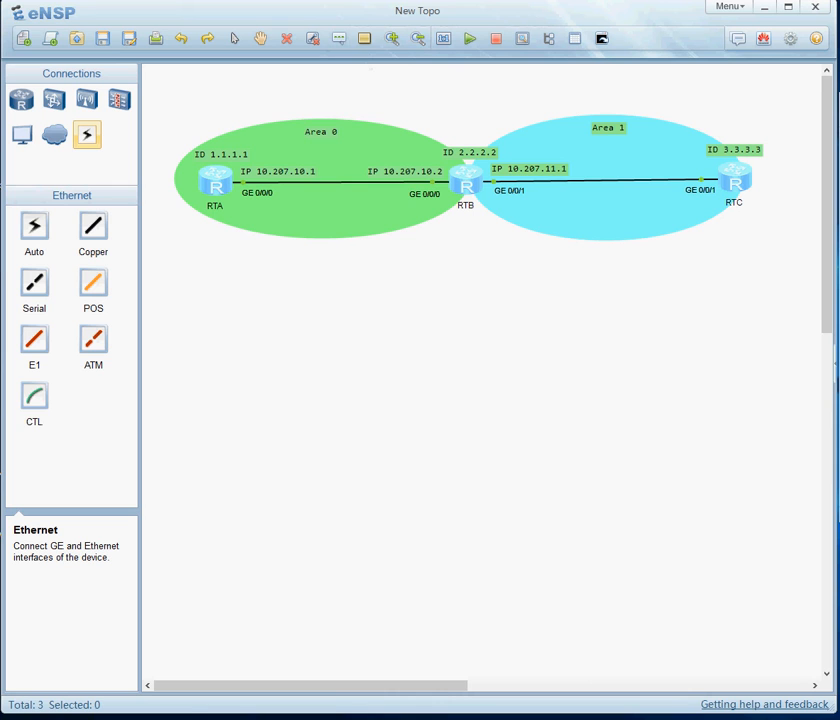
Add the text label "IP 10.207.11.2" above the RTC end of the RTB–RTC link.
{"action": "left_click", "coordinate": [649, 168]}
{"action": "type", "text": "IP 10.207.11.2"}
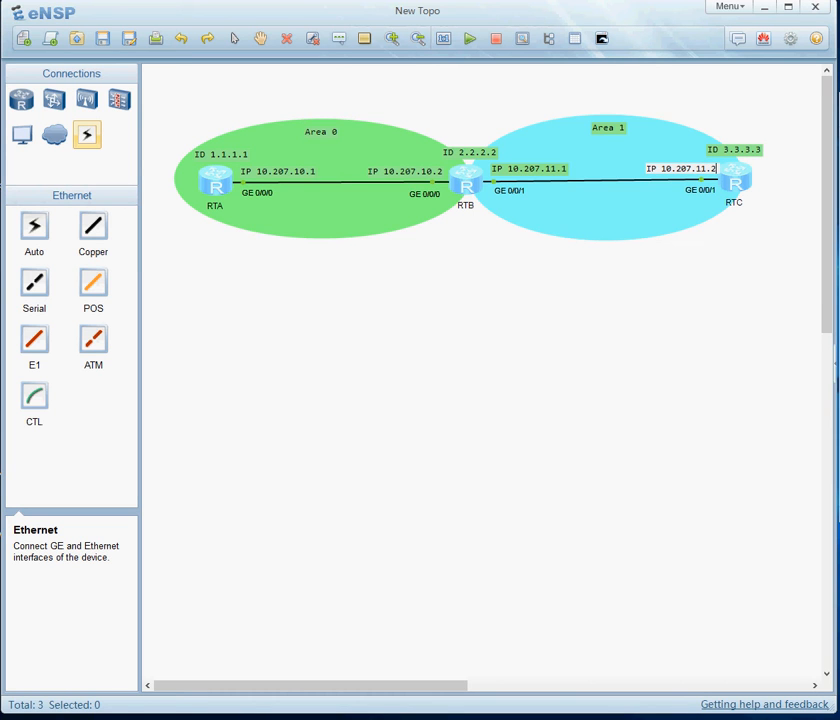
{"action": "key", "text": "Return"}
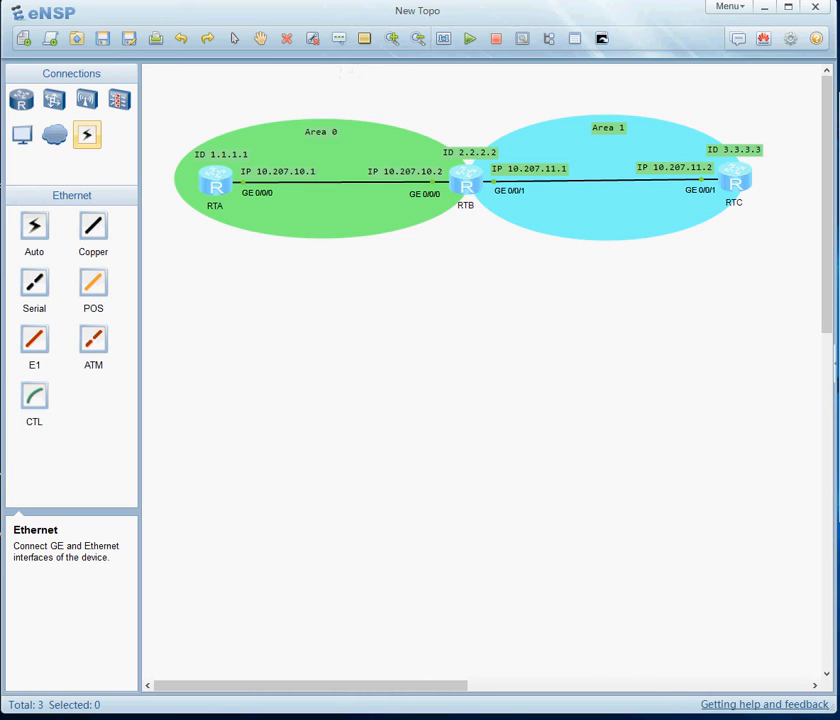
Add the text label "Network 10.207.10.0 0.0.0.3" centred in the lower part of the Area 0 ellipse.
{"action": "left_click", "coordinate": [284, 216]}
{"action": "type", "text": "Network 10.20"}
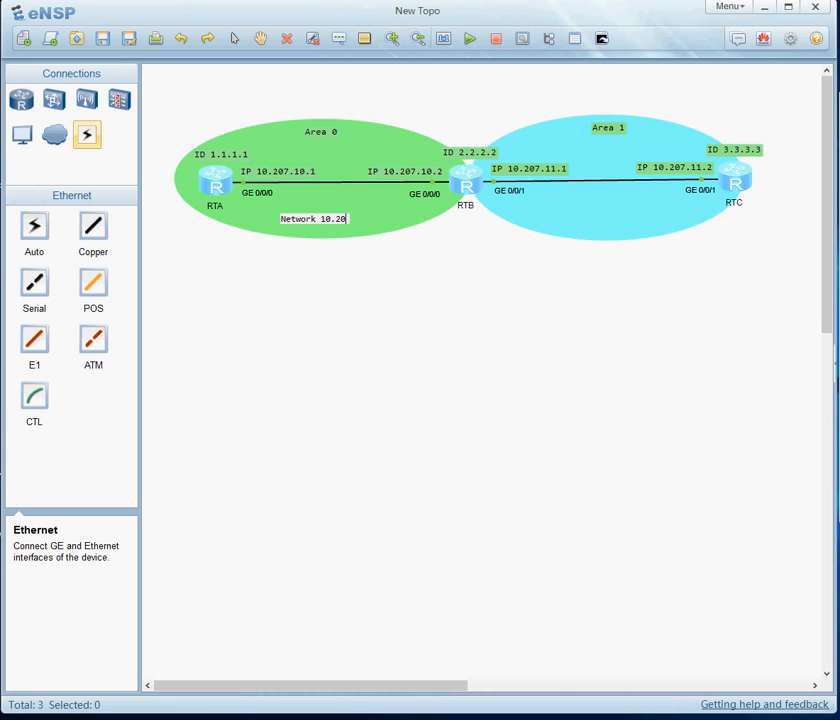
{"action": "type", "text": "7.10.0 .0.0.0"}
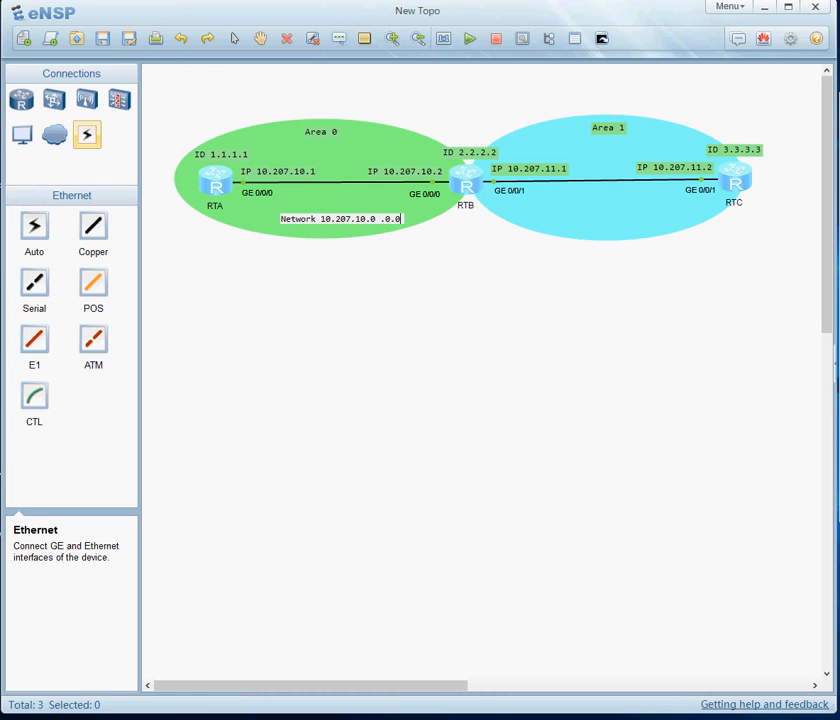
{"action": "key", "text": "BackSpace"}
{"action": "key", "text": "BackSpace"}
{"action": "key", "text": "BackSpace"}
{"action": "key", "text": "BackSpace"}
{"action": "key", "text": "BackSpace"}
{"action": "key", "text": "BackSpace"}
{"action": "type", "text": "0.0.0.3"}
{"action": "key", "text": "Return"}
{"action": "left_click_drag", "start_coordinate": [354, 219], "coordinate": [330, 215]}
Add the text label "Network 10.207.10.11.0 0.0.0.3" centred in the lower part of the Area 1 ellipse.
{"action": "left_click", "coordinate": [338, 38]}
{"action": "left_click", "coordinate": [529, 209]}
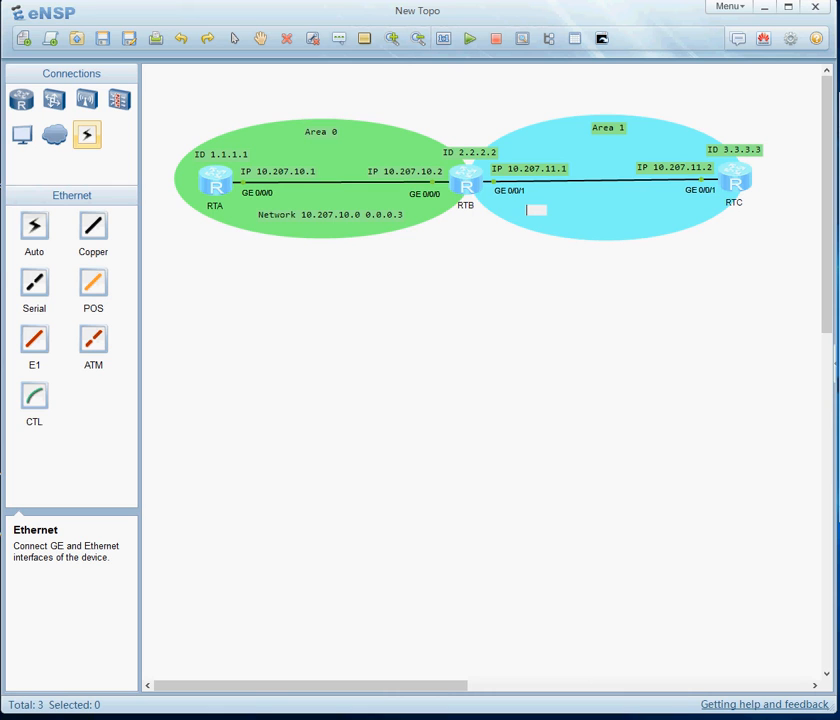
{"action": "type", "text": "Network 10.207.10"}
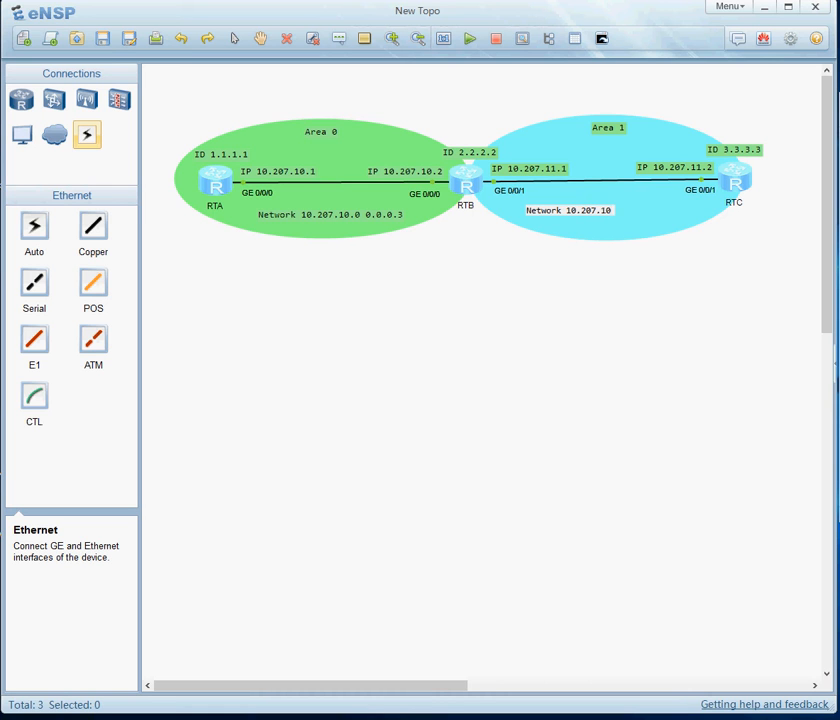
{"action": "type", "text": ".11.0 0.0.0"}
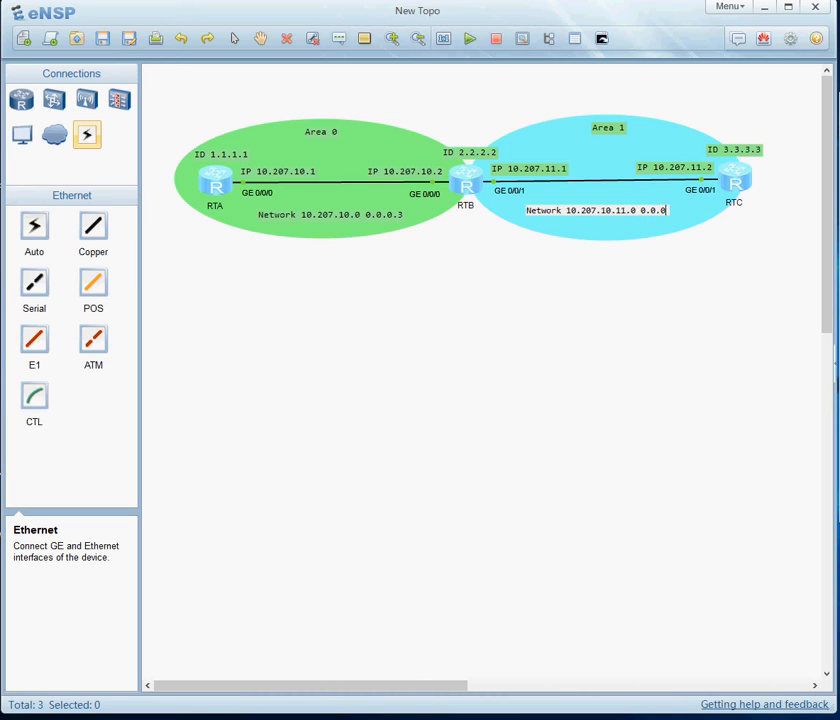
{"action": "type", "text": ".3"}
{"action": "key", "text": "Return"}
{"action": "left_click_drag", "start_coordinate": [608, 211], "coordinate": [608, 214]}
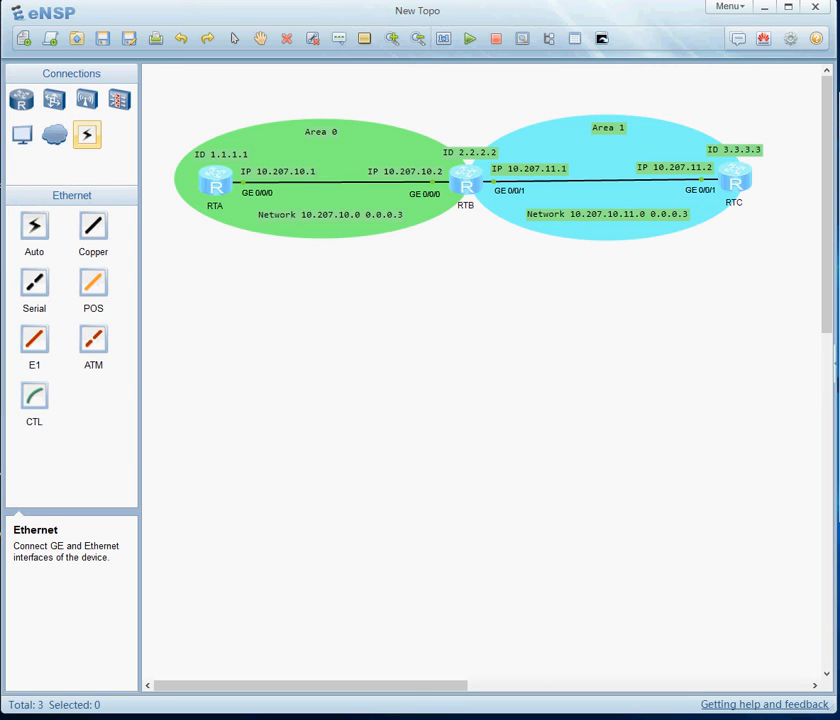
Open RTA's CLI, place its window below the topology, and enter system view with sys.
{"action": "right_click", "coordinate": [214, 183]}
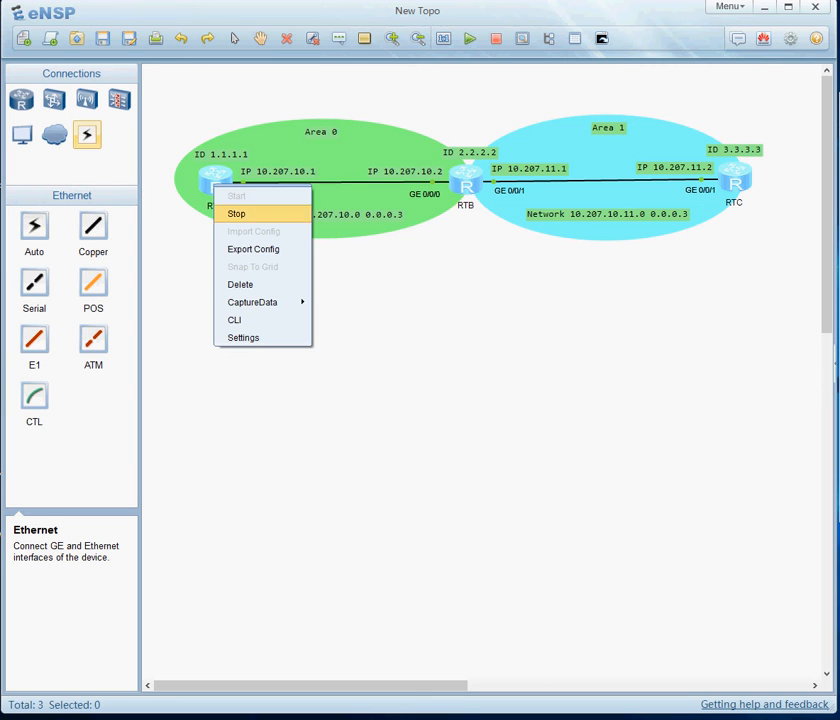
{"action": "left_click", "coordinate": [236, 320]}
{"action": "left_click_drag", "start_coordinate": [620, 168], "coordinate": [437, 249]}
{"action": "type", "text": "sys"}
{"action": "key", "text": "Return"}
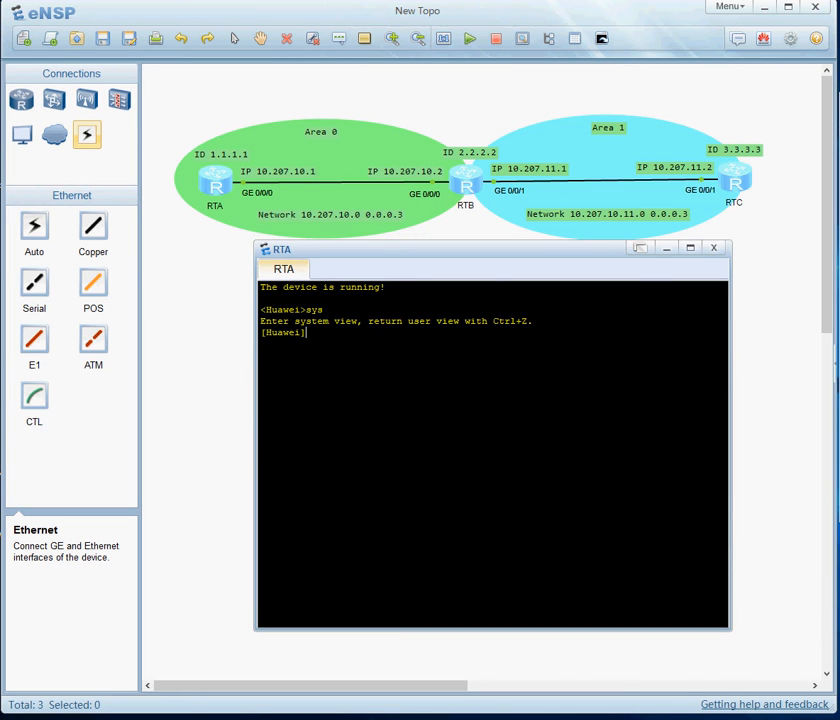
Set the router's system name to RTA with the sysname command and fill the console with empty prompts.
{"action": "type", "text": "sys"}
{"action": "key", "text": "Tab"}
{"action": "type", "text": "RTA"}
{"action": "key", "text": "Return"}
{"action": "key", "text": "Return"}
{"action": "key", "text": "Return"}
{"action": "key", "text": "Return"}
{"action": "key", "text": "Return"}
{"action": "key", "text": "Return"}
{"action": "key", "text": "Return"}
{"action": "key", "text": "Return"}
{"action": "key", "text": "Return"}
{"action": "key", "text": "Return"}
{"action": "key", "text": "Return"}
{"action": "key", "text": "Return"}
{"action": "key", "text": "Return"}
{"action": "key", "text": "Return"}
{"action": "key", "text": "Return"}
{"action": "key", "text": "Return"}
{"action": "key", "text": "Return"}
{"action": "key", "text": "Return"}
{"action": "key", "text": "Return"}
{"action": "key", "text": "Return"}
{"action": "key", "text": "Return"}
{"action": "key", "text": "Return"}
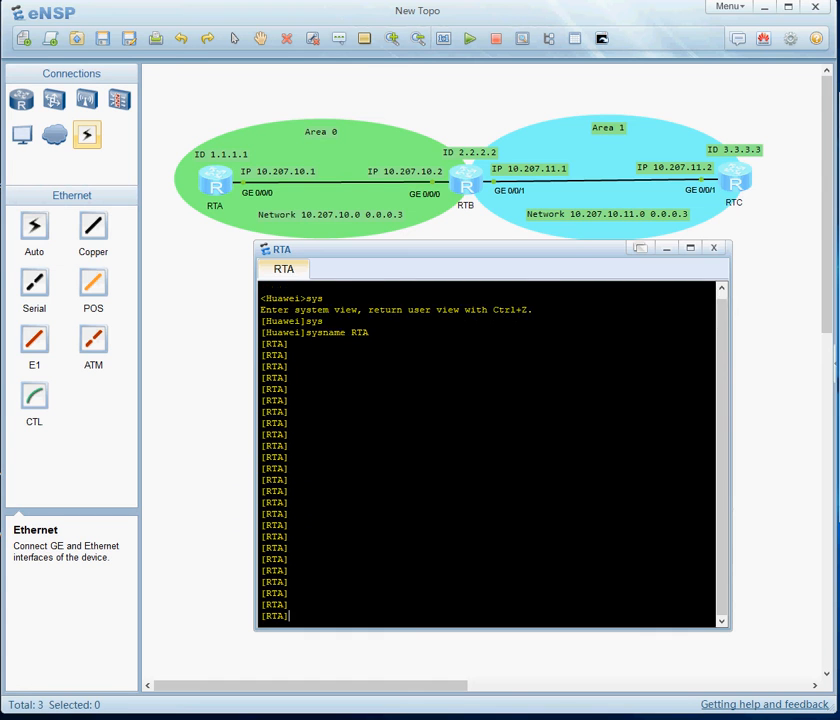
Shrink the RTA console window and move it lower, clear of the topology, and bring up a few fresh prompts.
{"action": "left_click_drag", "start_coordinate": [493, 241], "coordinate": [463, 330]}
{"action": "key", "text": "Return"}
{"action": "key", "text": "Return"}
{"action": "key", "text": "Return"}
{"action": "key", "text": "Return"}
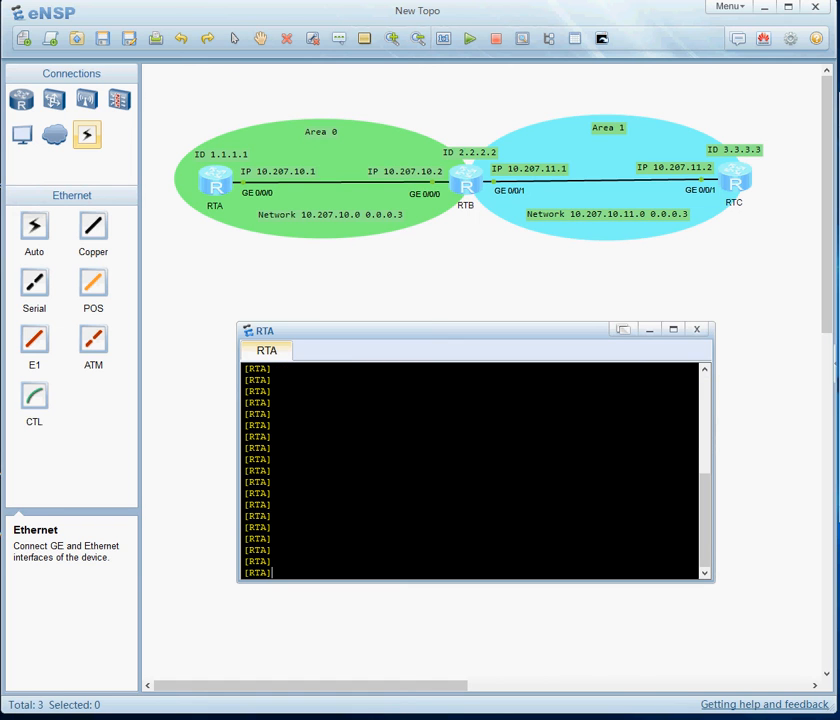
Open RTB's CLI and enter system view with sys.
{"action": "right_click", "coordinate": [462, 182]}
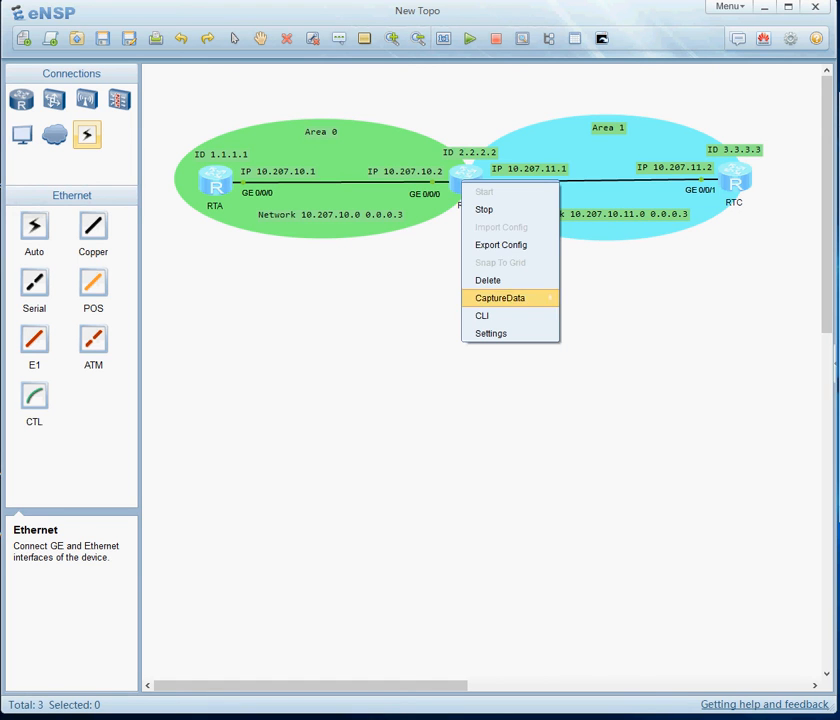
{"action": "left_click", "coordinate": [480, 315]}
{"action": "type", "text": "sys"}
{"action": "key", "text": "Return"}
{"action": "key", "text": "Return"}
{"action": "key", "text": "Return"}
{"action": "key", "text": "Return"}
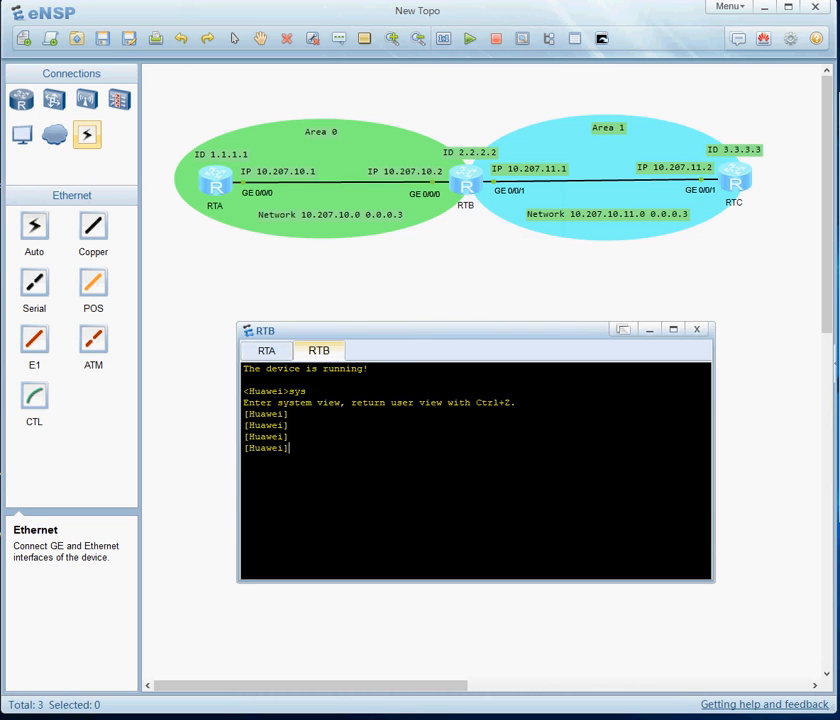
Set the router's system name to RTB with the sysname command and fill the console with empty prompts.
{"action": "type", "text": "sys"}
{"action": "key", "text": "Return"}
{"action": "type", "text": "sysname "}
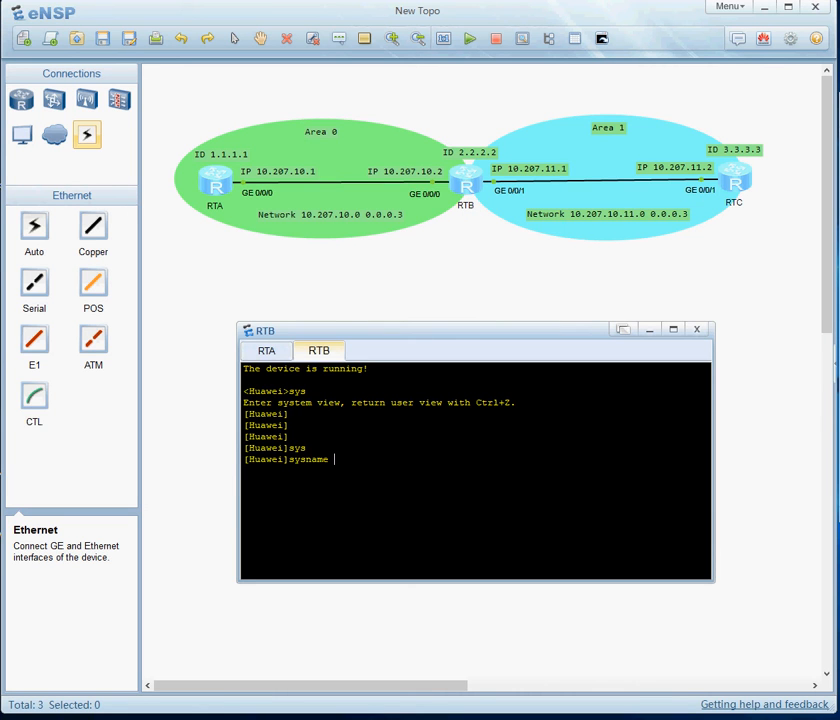
{"action": "type", "text": "RTB"}
{"action": "key", "text": "Return"}
{"action": "key", "text": "Return"}
{"action": "key", "text": "Return"}
{"action": "key", "text": "Return"}
{"action": "key", "text": "Return"}
{"action": "key", "text": "Return"}
{"action": "key", "text": "Return"}
{"action": "key", "text": "Return"}
{"action": "key", "text": "Return"}
{"action": "key", "text": "Return"}
{"action": "key", "text": "Return"}
{"action": "key", "text": "Return"}
{"action": "key", "text": "Return"}
{"action": "key", "text": "Return"}
{"action": "key", "text": "Return"}
{"action": "key", "text": "Return"}
{"action": "key", "text": "Return"}
{"action": "key", "text": "Return"}
{"action": "key", "text": "Return"}
{"action": "key", "text": "Return"}
{"action": "key", "text": "Return"}
{"action": "key", "text": "Return"}
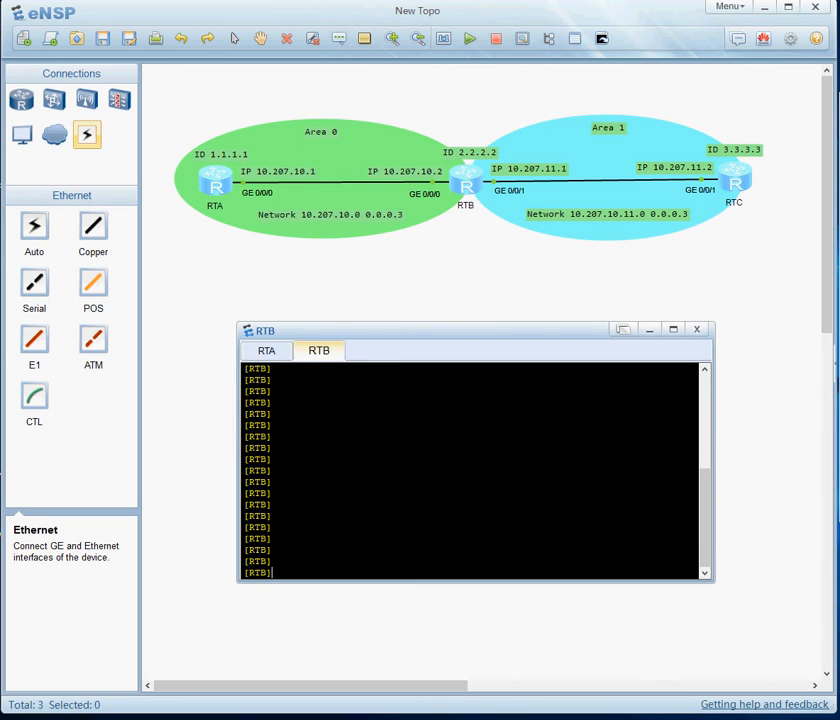
Open RTC's CLI and enter system view with sys.
{"action": "right_click", "coordinate": [737, 183]}
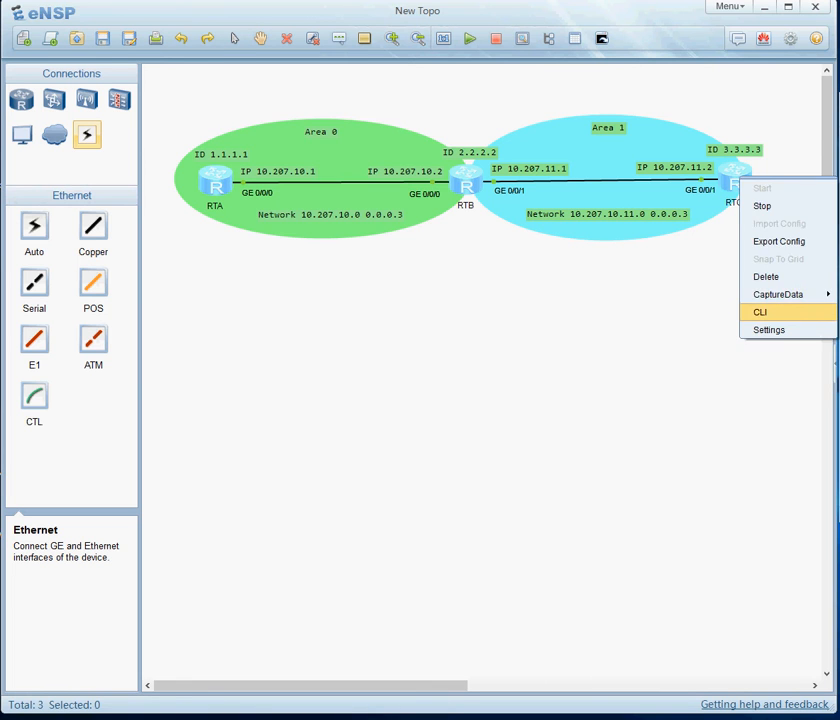
{"action": "left_click", "coordinate": [760, 312]}
{"action": "type", "text": "sys"}
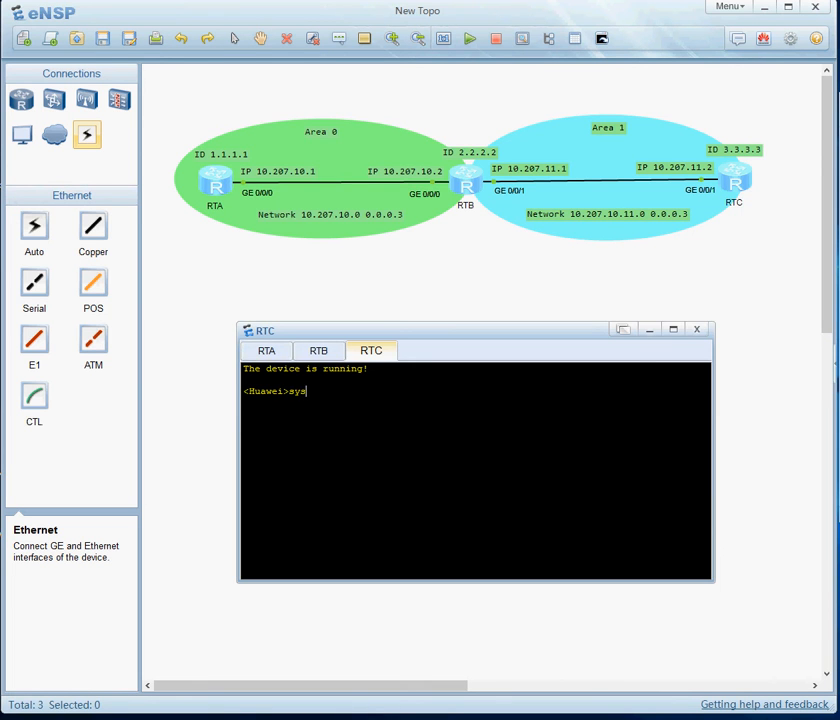
{"action": "key", "text": "Return"}
{"action": "key", "text": "Return"}
Set the router's system name to RTC with the sysname command and fill the console with empty prompts.
{"action": "type", "text": "sys"}
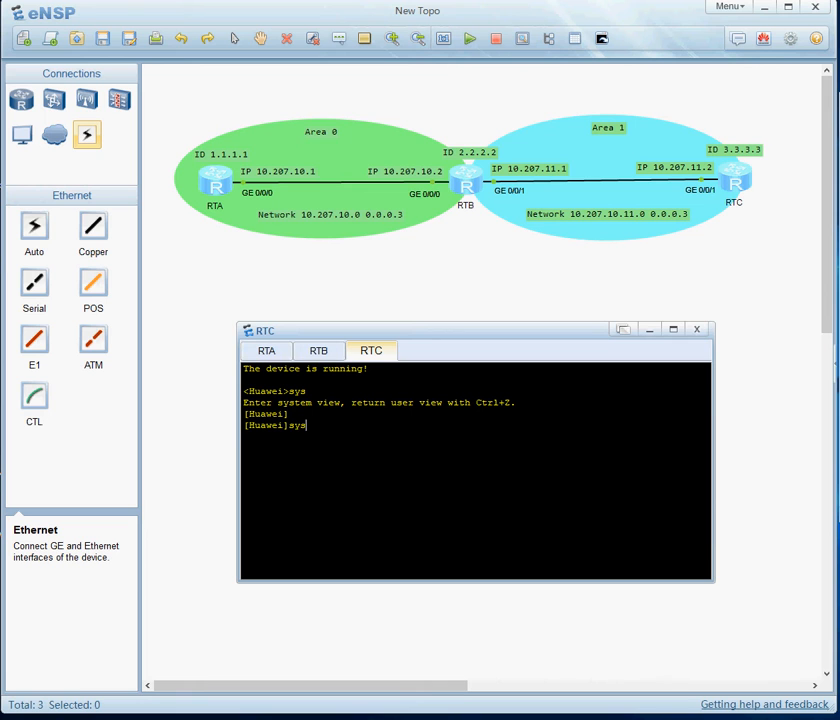
{"action": "key", "text": "Tab"}
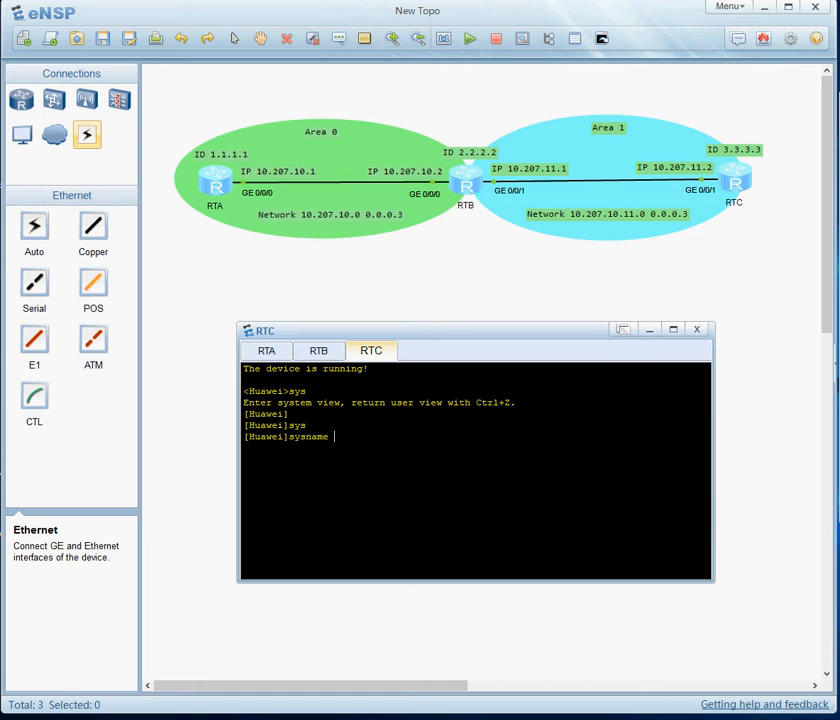
{"action": "type", "text": "RTC"}
{"action": "key", "text": "Return"}
{"action": "key", "text": "Return"}
{"action": "key", "text": "Return"}
{"action": "key", "text": "Return"}
{"action": "key", "text": "Return"}
{"action": "key", "text": "Return"}
{"action": "key", "text": "Return"}
{"action": "key", "text": "Return"}
{"action": "key", "text": "Return"}
{"action": "key", "text": "Return"}
{"action": "key", "text": "Return"}
{"action": "key", "text": "Return"}
{"action": "key", "text": "Return"}
{"action": "key", "text": "Return"}
{"action": "key", "text": "Return"}
{"action": "key", "text": "Return"}
{"action": "key", "text": "Return"}
{"action": "key", "text": "Return"}
{"action": "key", "text": "Return"}
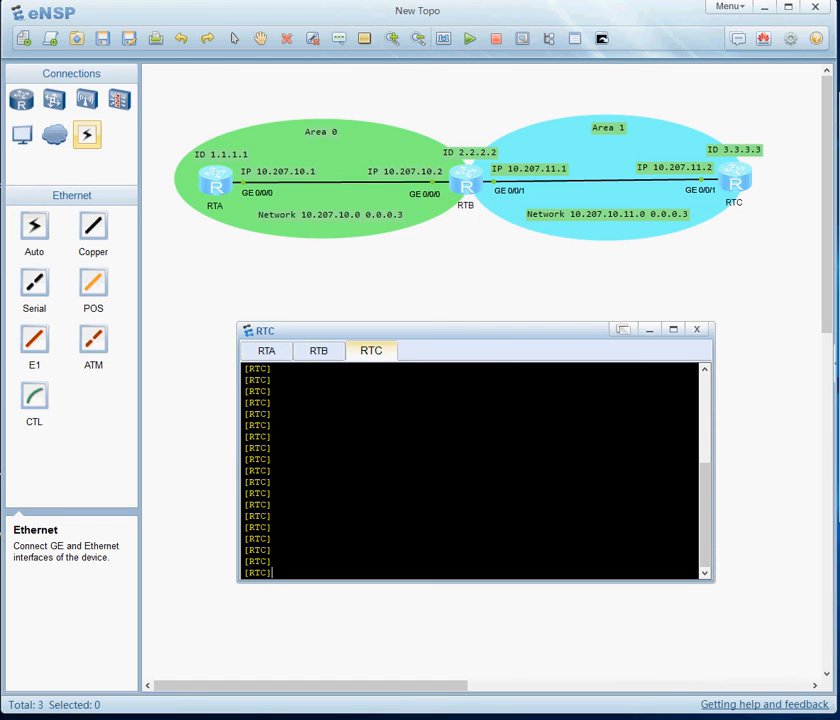
Switch to RTA's console.
{"action": "left_click", "coordinate": [266, 351]}
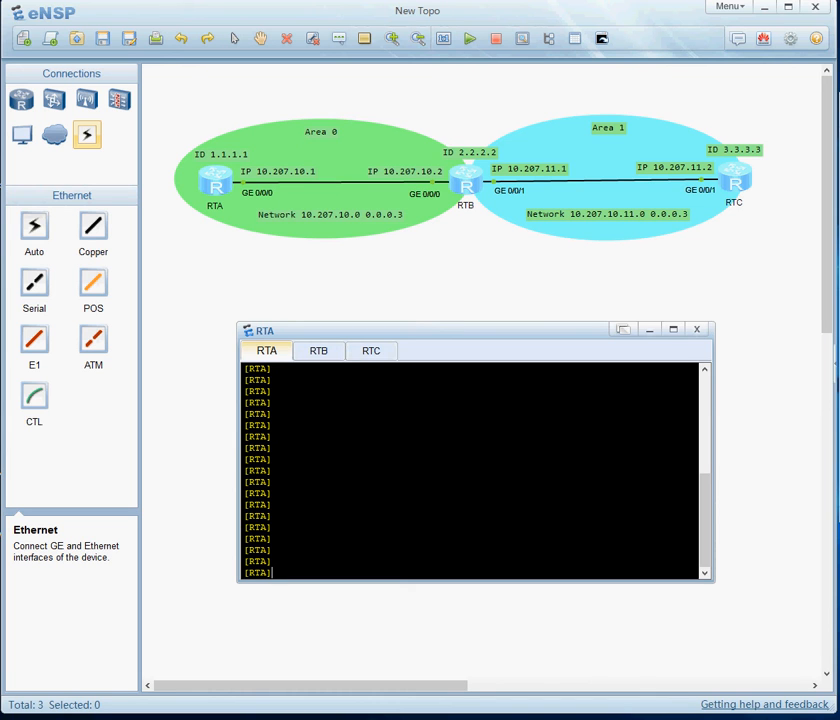
{"action": "mouse_move", "coordinate": [430, 719]}
Try to set RTA's router ID with route id 1.1.1.1 and to enter system view again with sys.
{"action": "type", "text": "rou"}
{"action": "key", "text": "Tab"}
{"action": "type", "text": "i"}
{"action": "key", "text": "Tab"}
{"action": "type", "text": "d 1."}
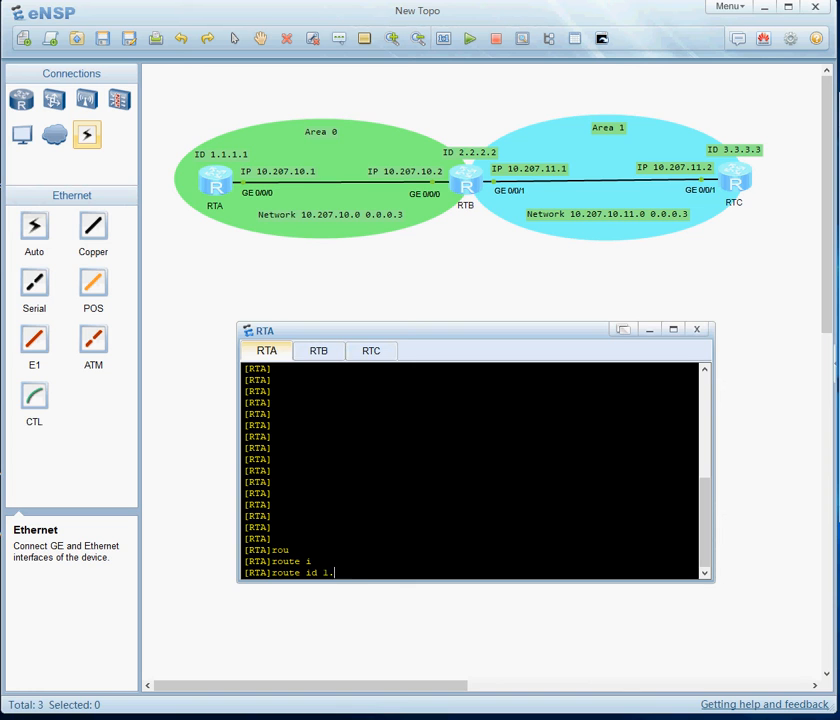
{"action": "type", "text": "1.1.1"}
{"action": "key", "text": "Return"}
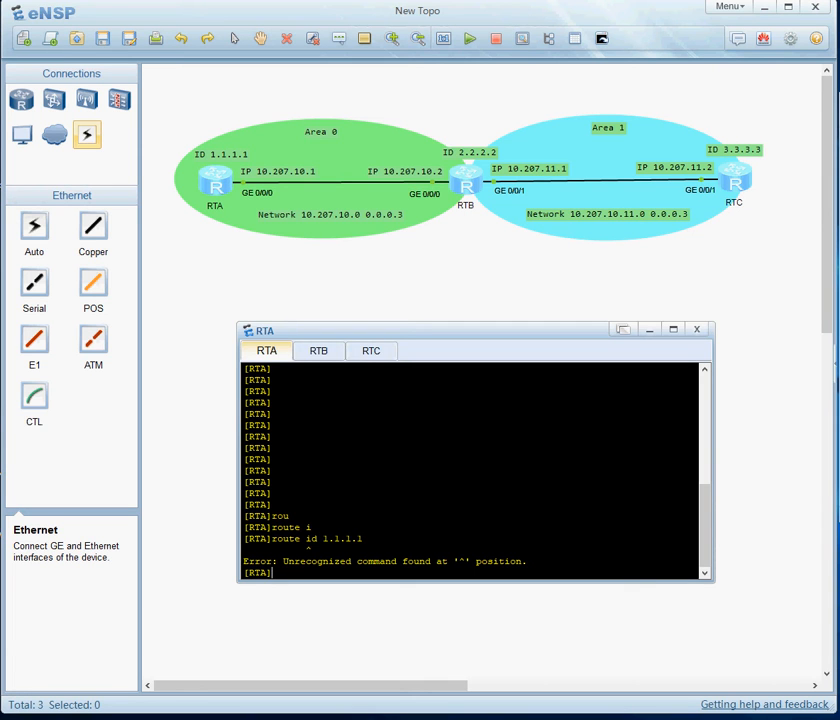
{"action": "type", "text": "sys"}
{"action": "key", "text": "Return"}
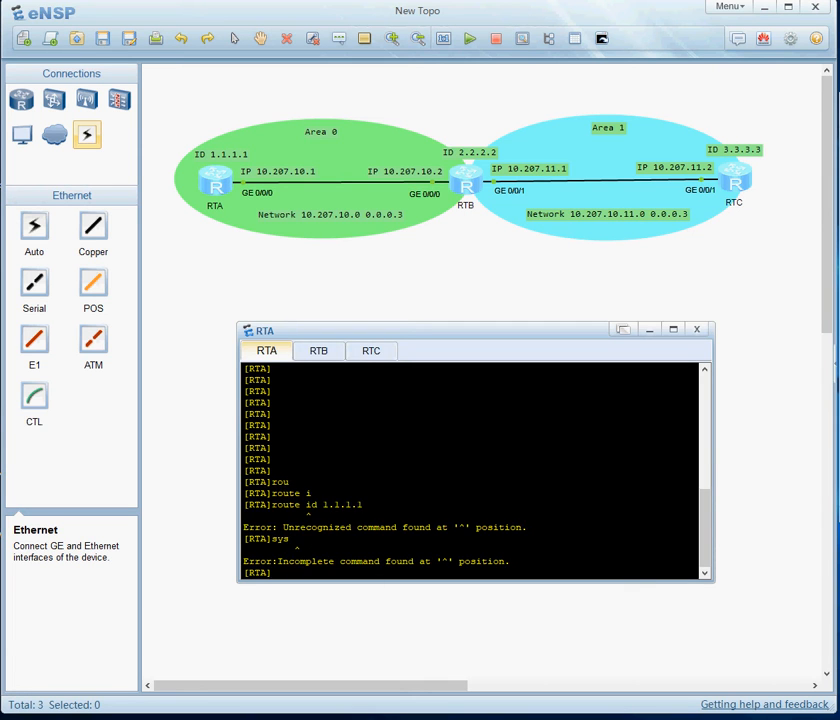
Set RTA's router ID with router id 1.1.1.1, with a few empty prompts before and after the command.
{"action": "key", "text": "Return"}
{"action": "key", "text": "Return"}
{"action": "key", "text": "Return"}
{"action": "key", "text": "Return"}
{"action": "key", "text": "Return"}
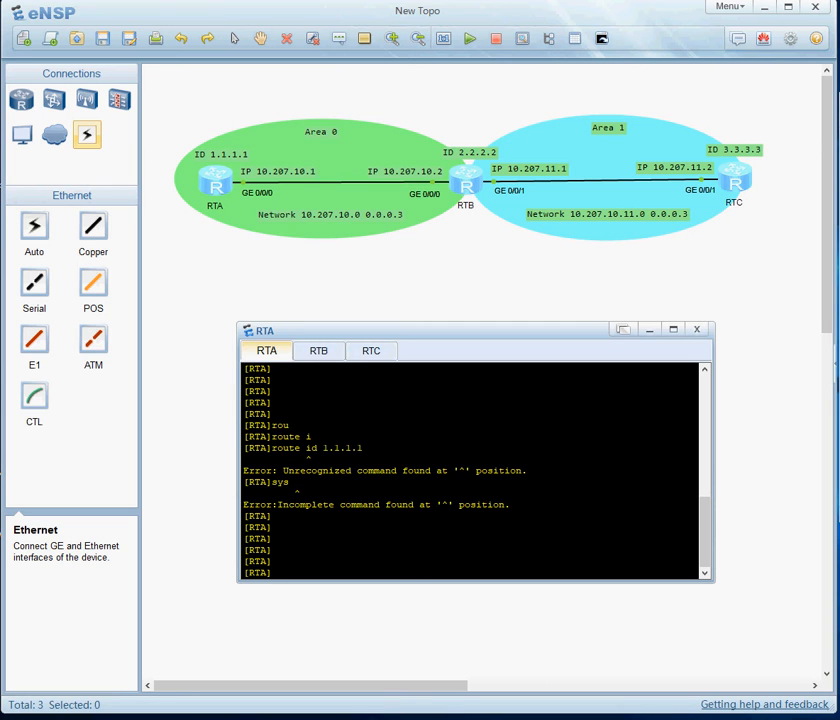
{"action": "type", "text": "router id 1.1.1.1"}
{"action": "key", "text": "Return"}
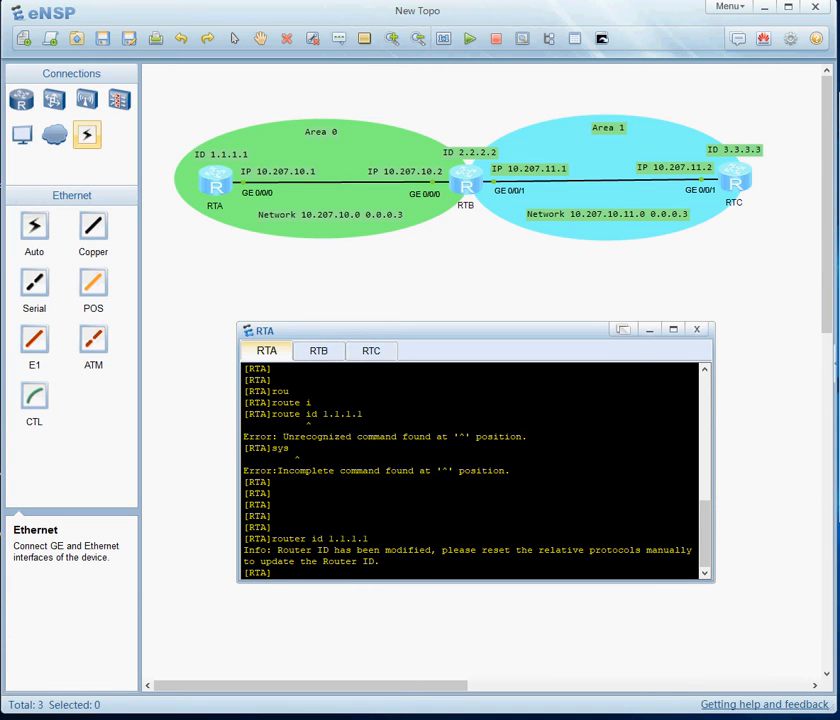
{"action": "key", "text": "Return"}
{"action": "key", "text": "Return"}
{"action": "key", "text": "Return"}
{"action": "key", "text": "Return"}
{"action": "key", "text": "Return"}
{"action": "type", "text": "dis t"}
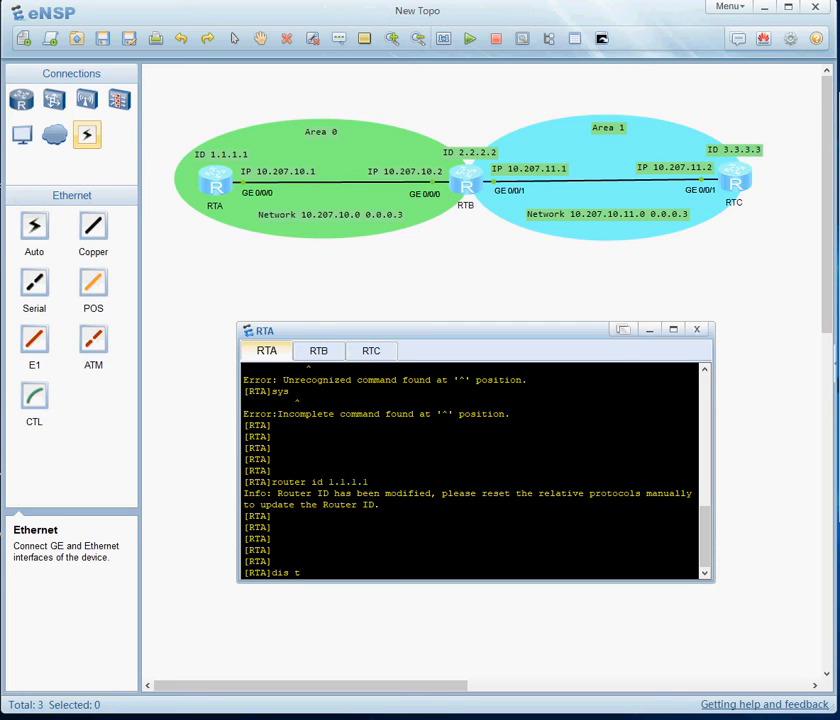
{"action": "key", "text": "BackSpace"}
{"action": "key", "text": "BackSpace"}
{"action": "key", "text": "BackSpace"}
{"action": "key", "text": "BackSpace"}
{"action": "key", "text": "BackSpace"}
Enter the LoopBack 0 interface view on RTA and bring up a few fresh prompts.
{"action": "type", "text": "int lo"}
{"action": "key", "text": "Tab"}
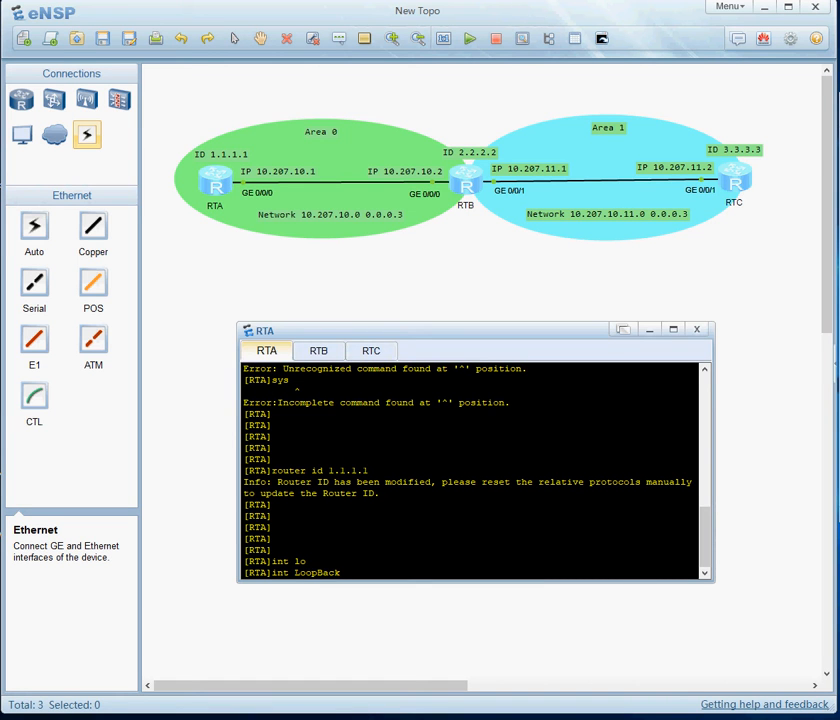
{"action": "type", "text": "0"}
{"action": "key", "text": "Return"}
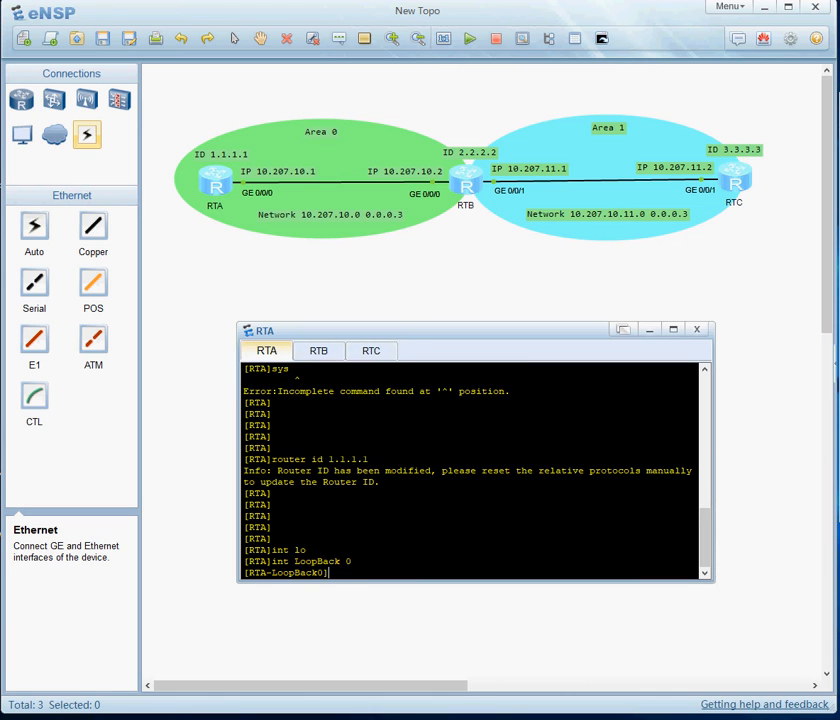
{"action": "key", "text": "Return"}
{"action": "key", "text": "Return"}
{"action": "key", "text": "Return"}
{"action": "key", "text": "Return"}
{"action": "key", "text": "Return"}
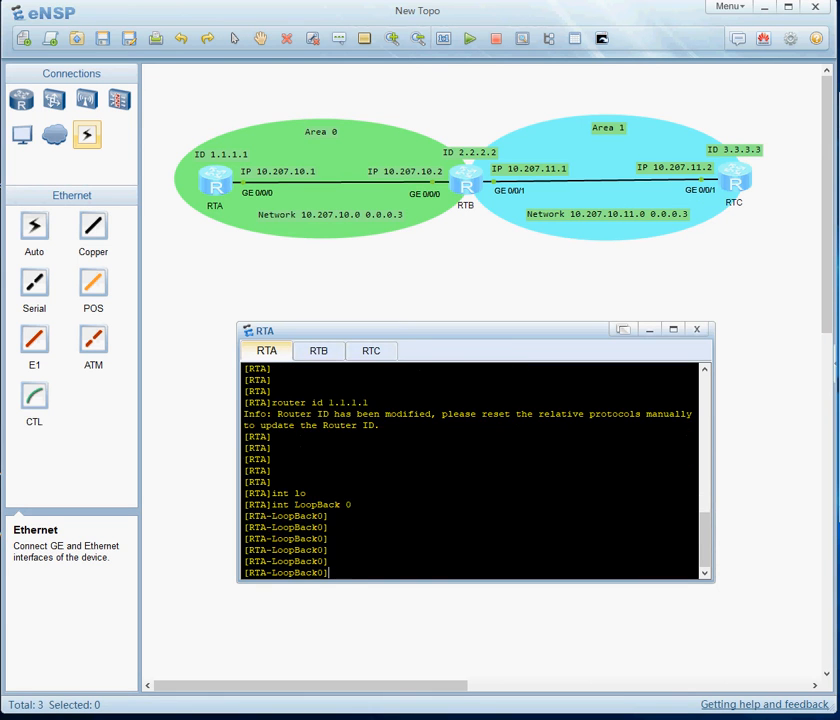
Assign IP address 1.1.1.1 with mask 255.255.255.255 to RTA's LoopBack 0 and quit to system view.
{"action": "type", "text": "ip add"}
{"action": "key", "text": "Tab"}
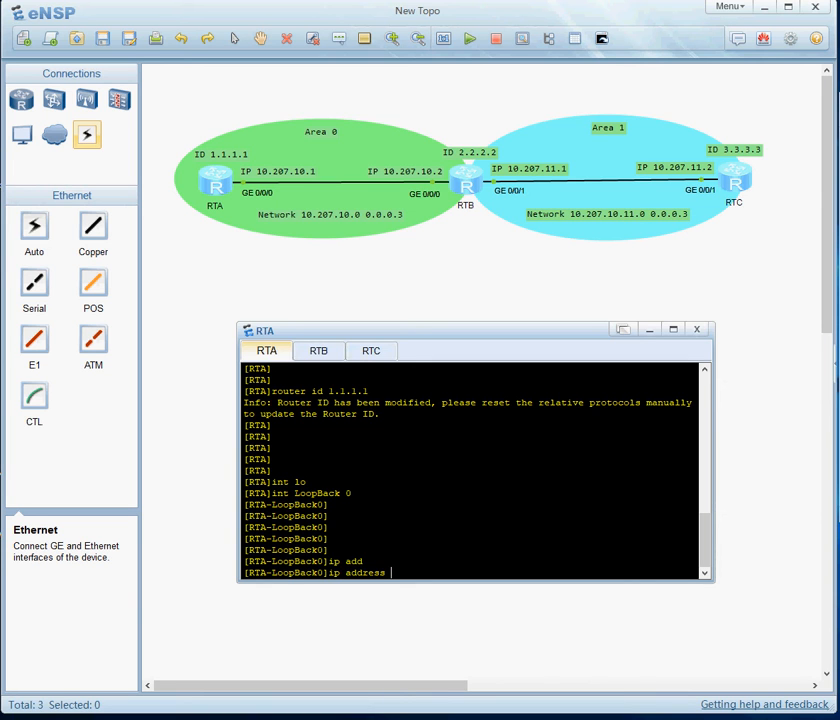
{"action": "type", "text": "1.1.1.1 255.255.255.255"}
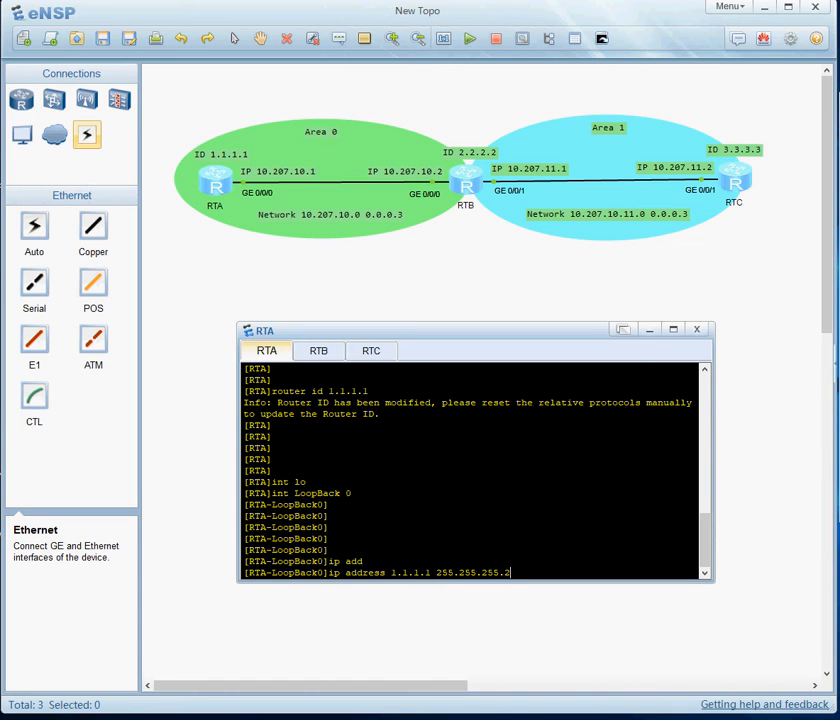
{"action": "key", "text": "Return"}
{"action": "key", "text": "Return"}
{"action": "key", "text": "Return"}
{"action": "key", "text": "Return"}
{"action": "key", "text": "Return"}
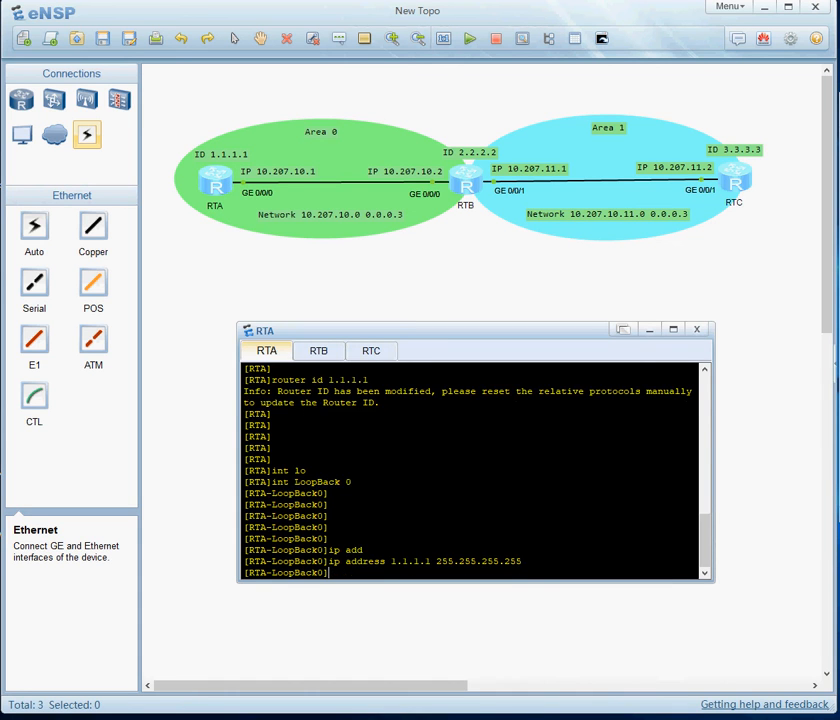
{"action": "key", "text": "Return"}
{"action": "key", "text": "Return"}
{"action": "key", "text": "Return"}
{"action": "key", "text": "Return"}
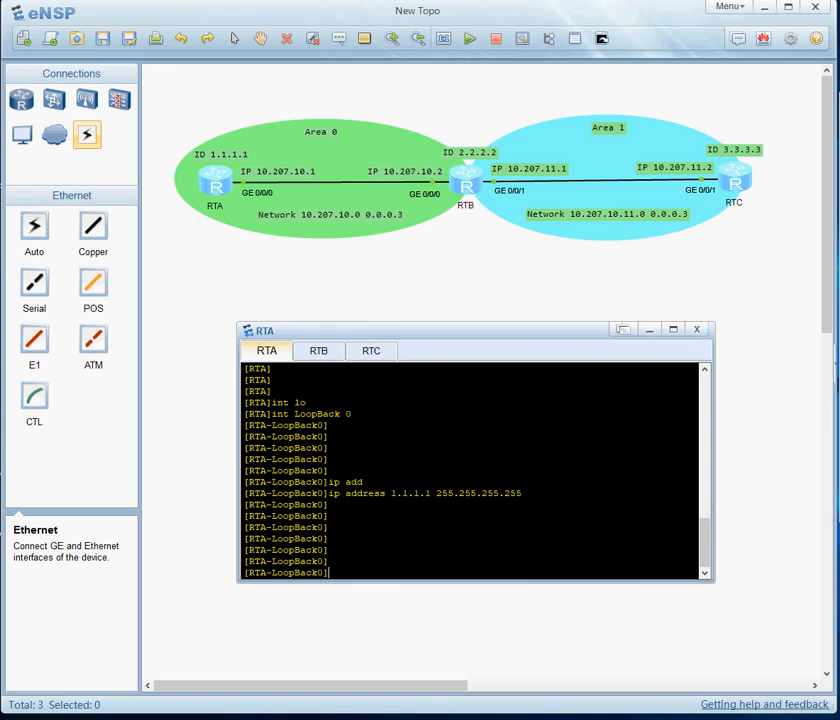
{"action": "type", "text": "q"}
{"action": "key", "text": "Return"}
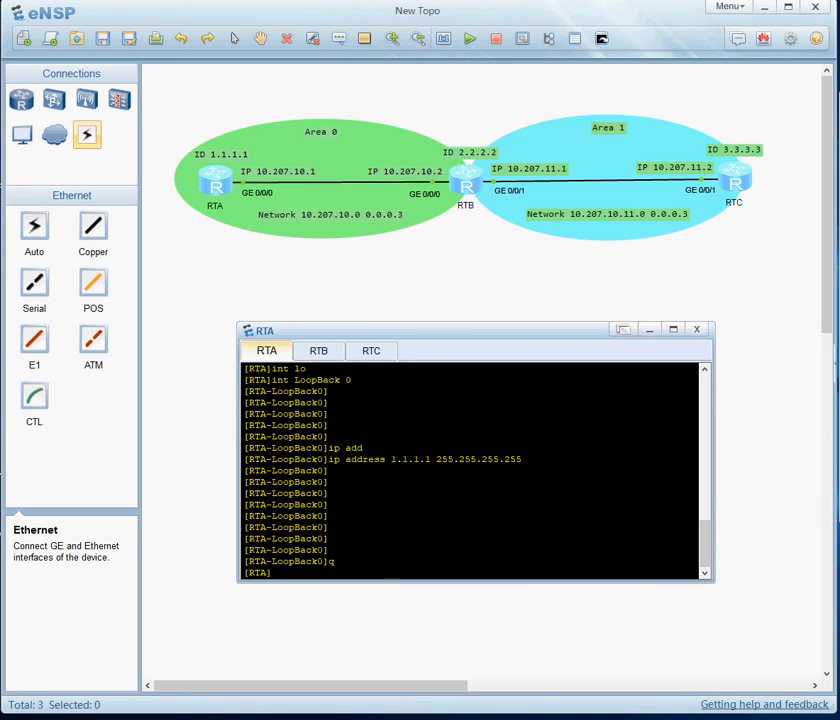
{"action": "key", "text": "Return"}
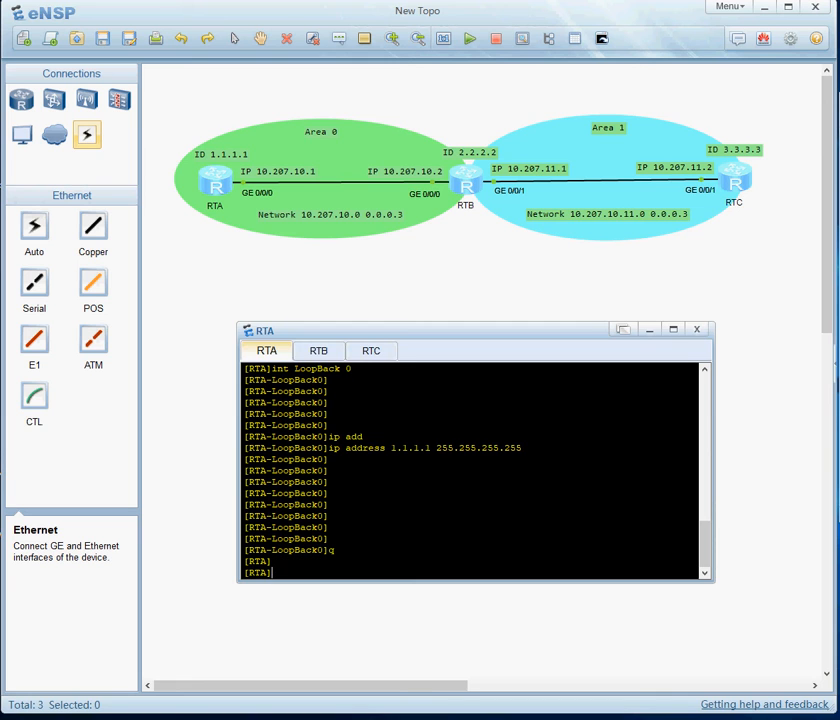
Assign IP address 10.207.10.1 with mask 255.255.255.252 to RTA's interface GigabitEthernet 0/0/0.
{"action": "type", "text": "int gi 0/0/0"}
{"action": "key", "text": "Return"}
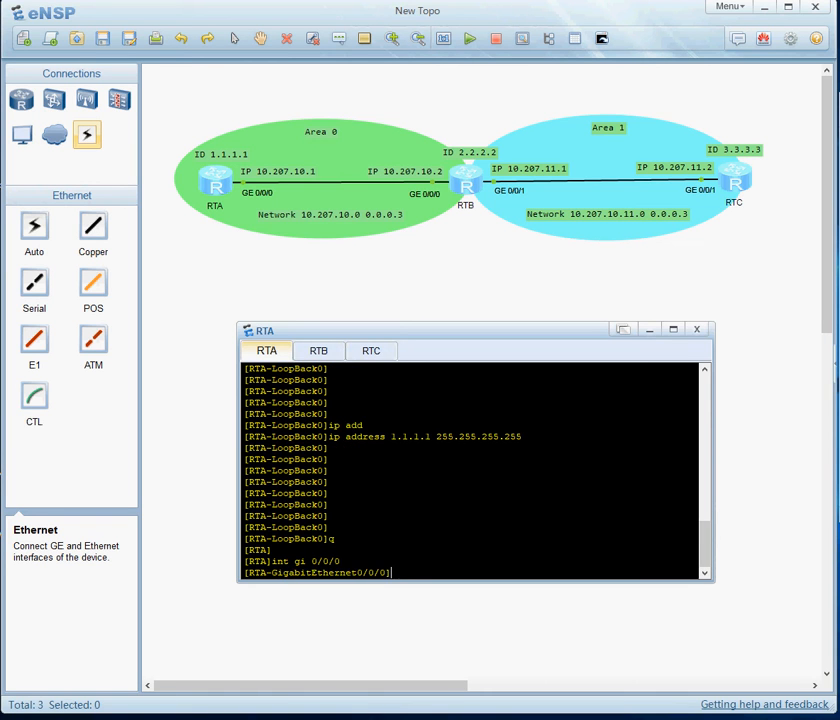
{"action": "type", "text": "ip add"}
{"action": "key", "text": "Tab"}
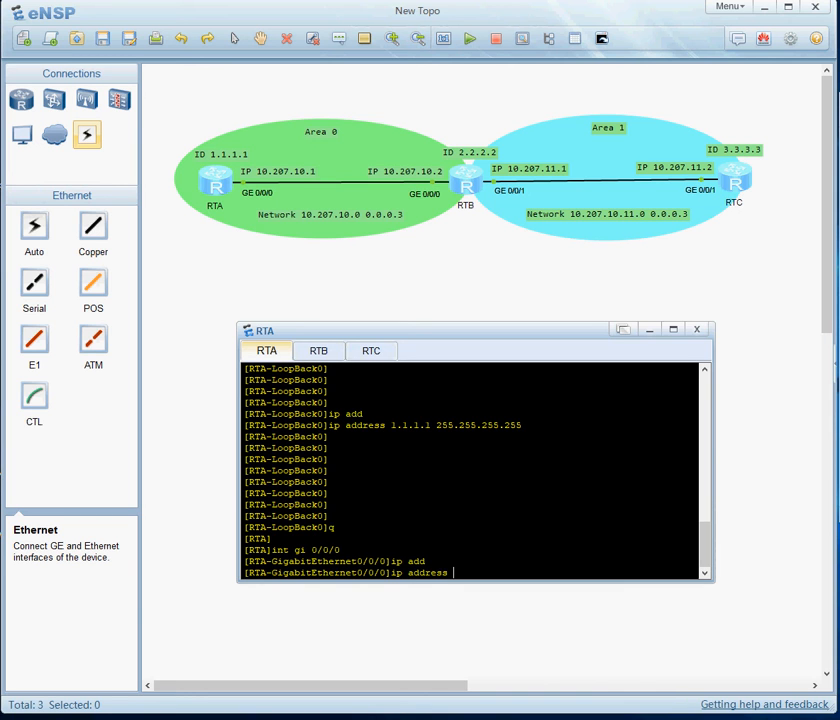
{"action": "type", "text": "10.207.10.1 255.255.255.252"}
{"action": "key", "text": "Return"}
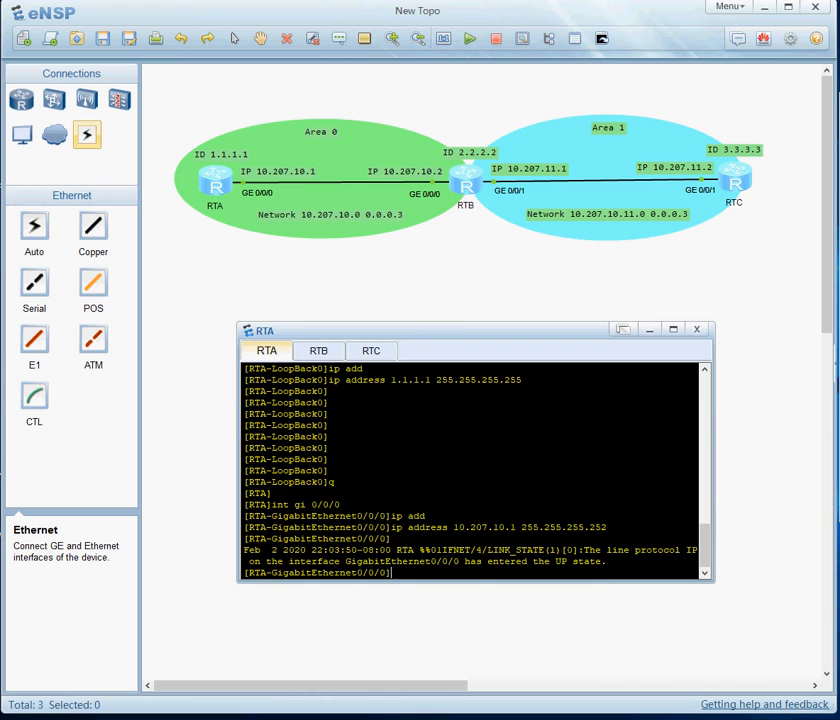
{"action": "key", "text": "Return"}
{"action": "key", "text": "Return"}
{"action": "key", "text": "Return"}
{"action": "key", "text": "Return"}
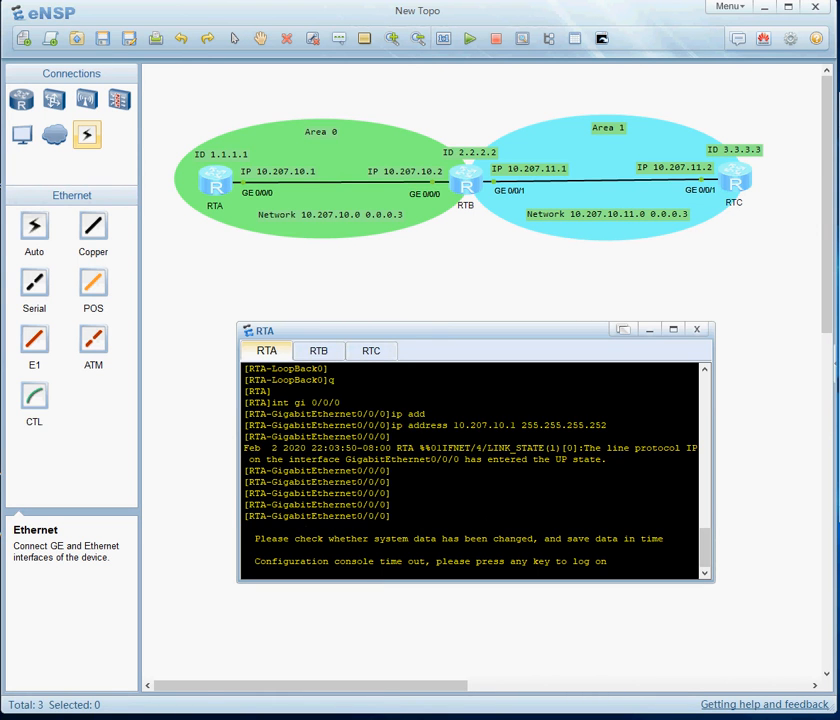
Log back on to RTA's timed-out console and enter system view with sys.
{"action": "key", "text": "Return"}
{"action": "key", "text": "Return"}
{"action": "key", "text": "Return"}
{"action": "key", "text": "Return"}
{"action": "key", "text": "Return"}
{"action": "key", "text": "Return"}
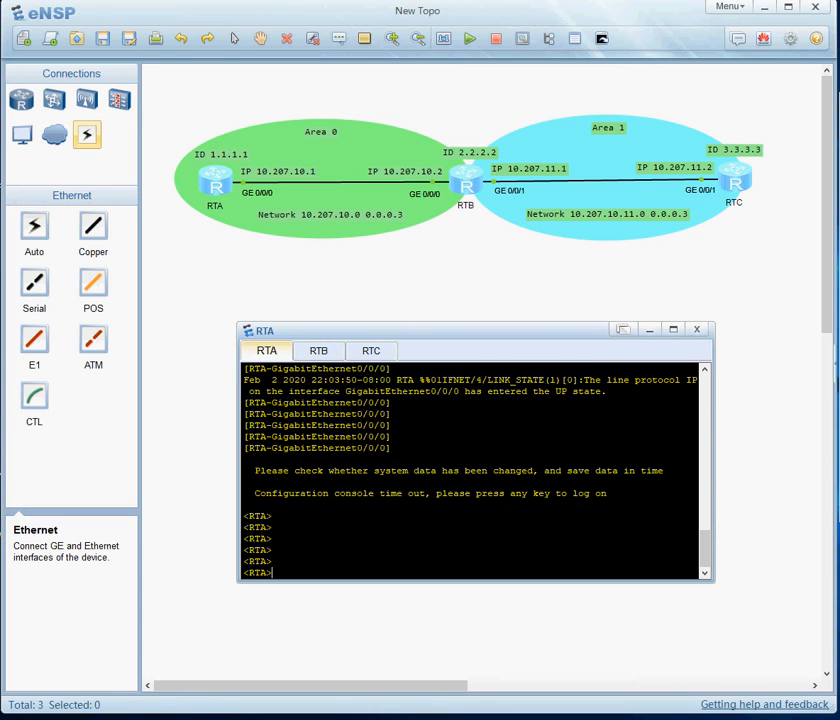
{"action": "type", "text": "sys"}
{"action": "key", "text": "Return"}
{"action": "key", "text": "Return"}
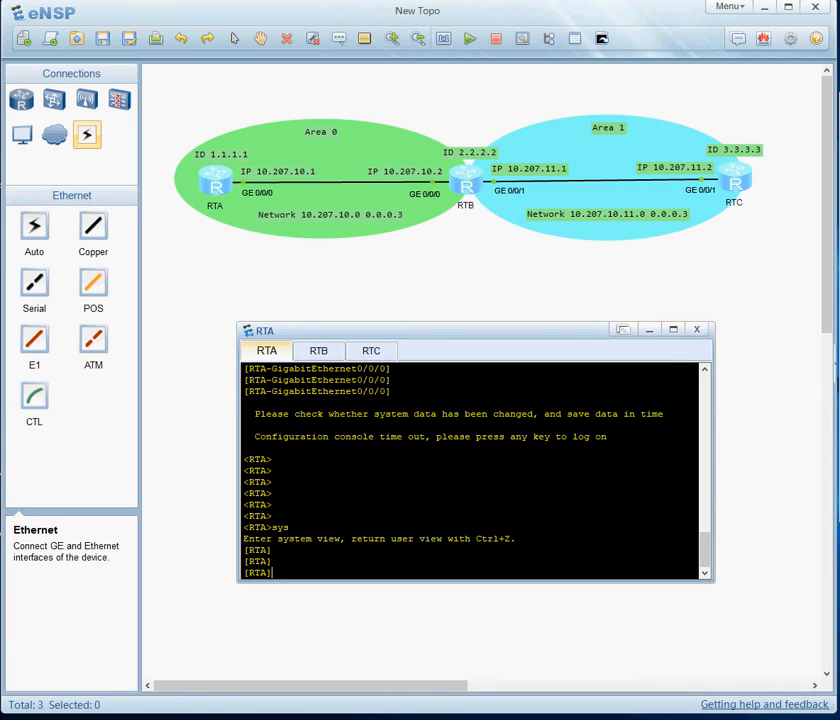
Switch to RTB's console, log back on and enter system view with sys.
{"action": "left_click", "coordinate": [318, 350]}
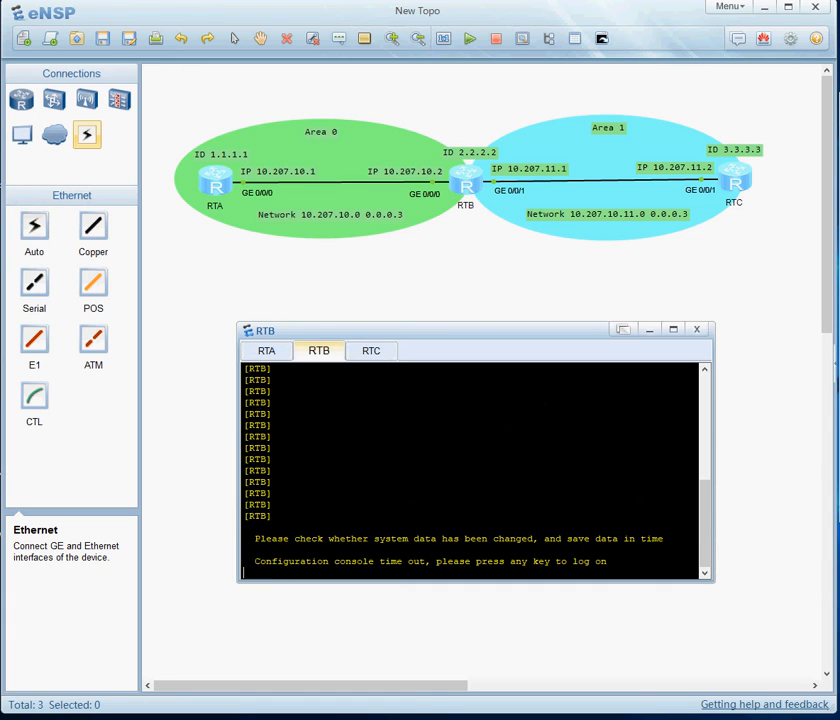
{"action": "key", "text": "Return"}
{"action": "key", "text": "Return"}
{"action": "key", "text": "Return"}
{"action": "type", "text": "sys"}
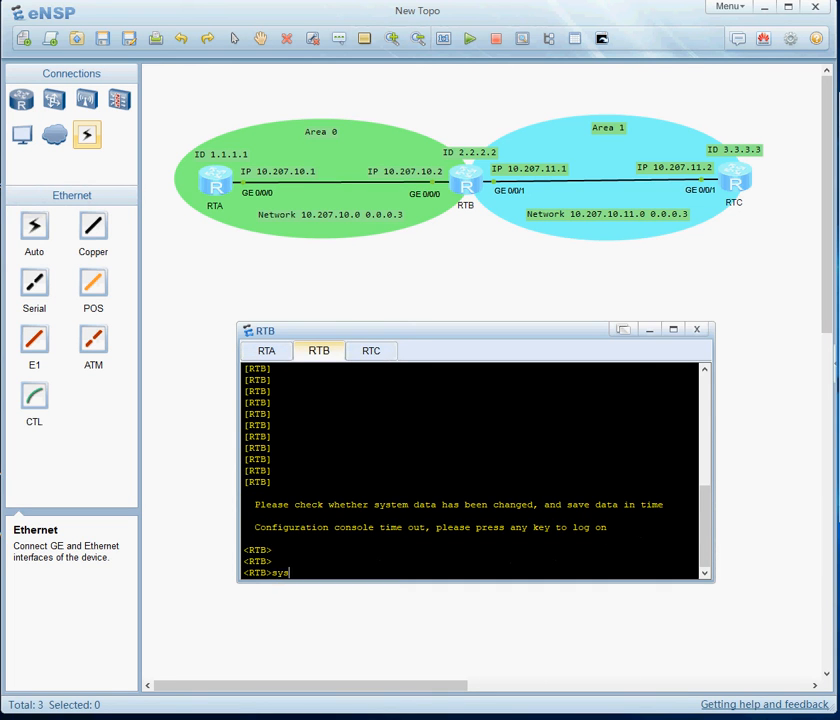
{"action": "key", "text": "Return"}
{"action": "key", "text": "Return"}
{"action": "key", "text": "Return"}
{"action": "key", "text": "Return"}
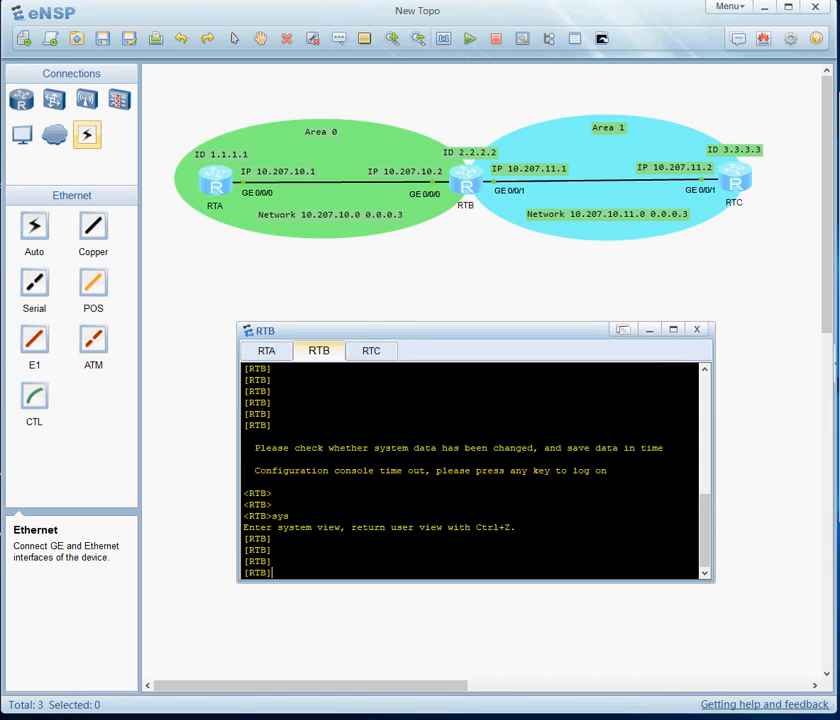
{"action": "key", "text": "Return"}
{"action": "type", "text": "in"}
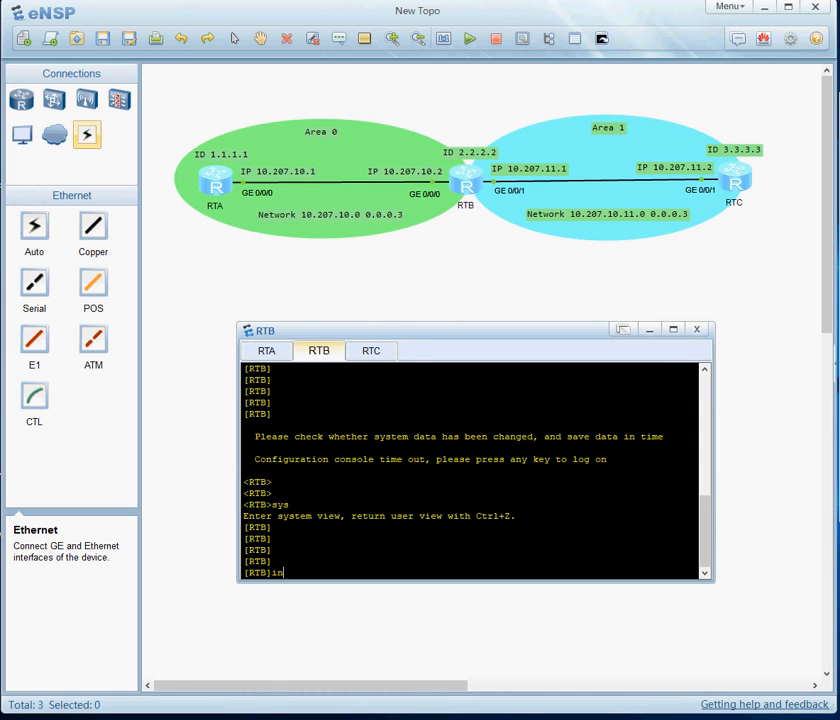
{"action": "type", "text": "t gi"}
{"action": "key", "text": "BackSpace"}
{"action": "key", "text": "BackSpace"}
{"action": "key", "text": "BackSpace"}
{"action": "key", "text": "BackSpace"}
{"action": "key", "text": "BackSpace"}
{"action": "key", "text": "BackSpace"}
Set RTB's router ID with router id 2.2.2.2 and bring up a few fresh prompts.
{"action": "type", "text": "router id 2.2.2.2"}
{"action": "key", "text": "Return"}
{"action": "key", "text": "Return"}
{"action": "key", "text": "Return"}
{"action": "key", "text": "Return"}
{"action": "key", "text": "Return"}
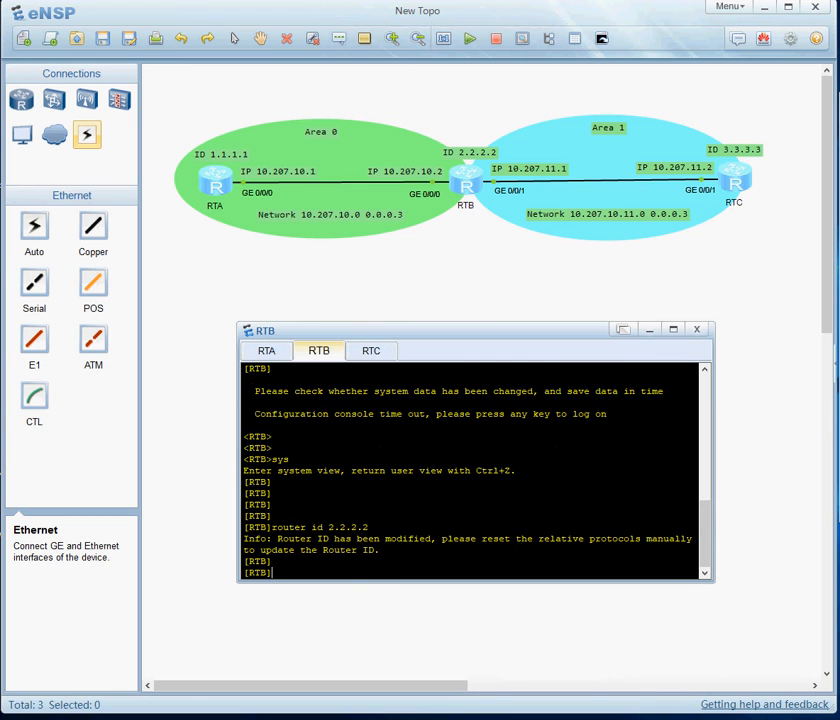
{"action": "key", "text": "Return"}
{"action": "key", "text": "Return"}
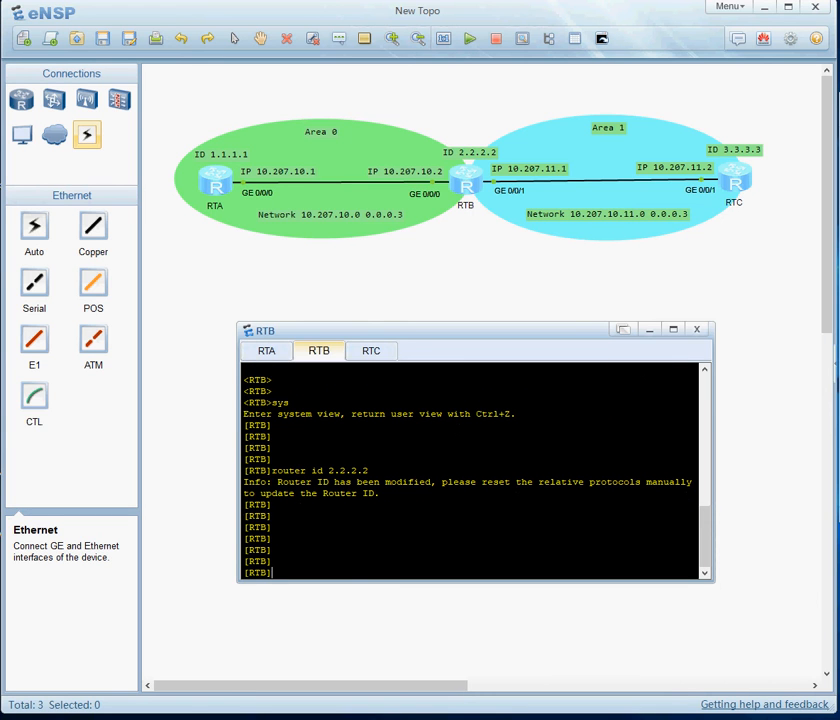
Create loopback interface LoopBack 0 on RTB and enter its interface view.
{"action": "type", "text": "int"}
{"action": "key", "text": "Tab"}
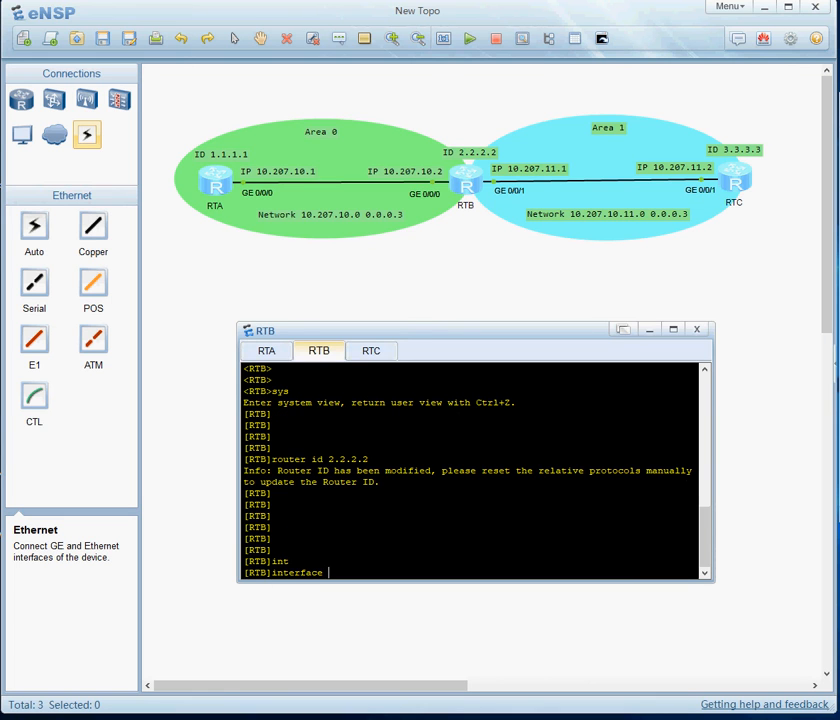
{"action": "type", "text": "lo"}
{"action": "key", "text": "Tab"}
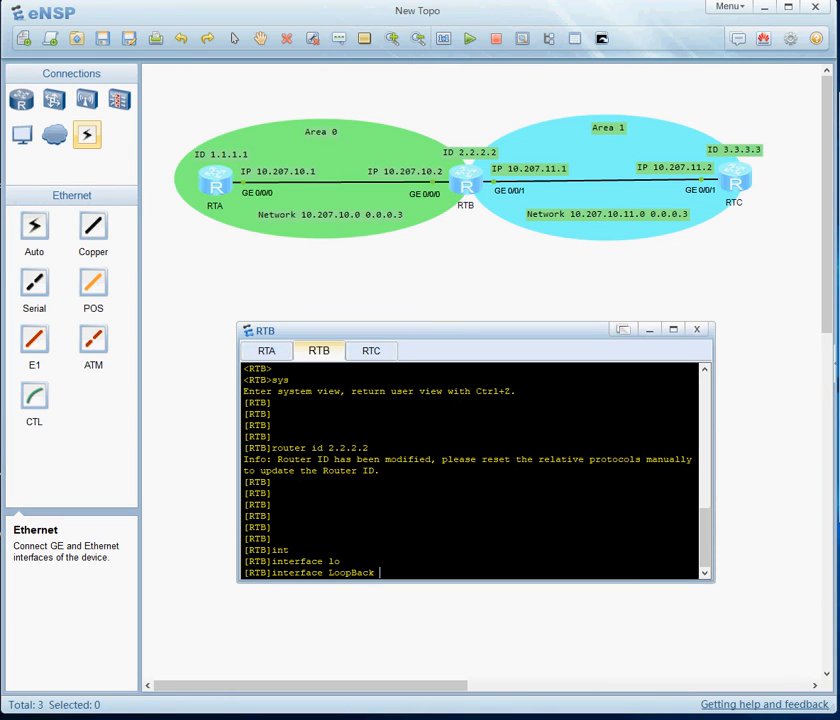
{"action": "type", "text": "0"}
{"action": "key", "text": "Return"}
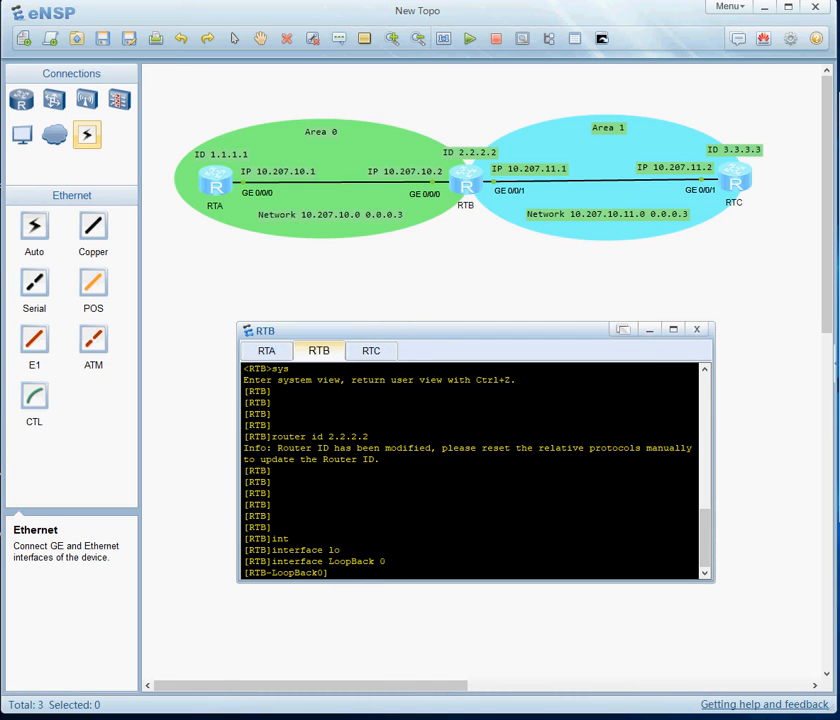
Assign IP address 2.2.2.2 with mask 255.255.255.255 to RTB's LoopBack 0, then return to system view with q.
{"action": "type", "text": "ip add 2.2.2.2 255.255.255.25"}
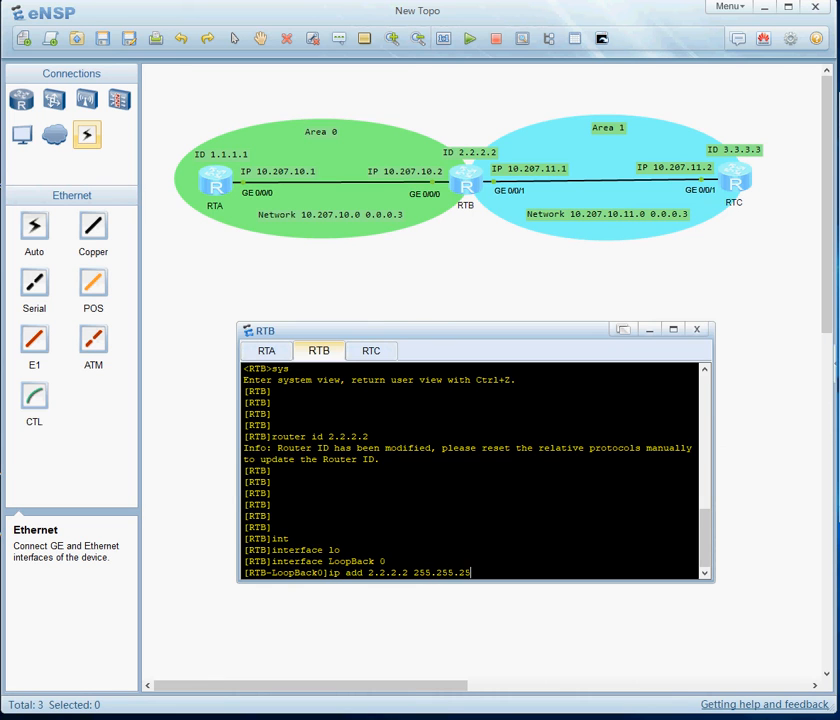
{"action": "type", "text": "5"}
{"action": "key", "text": "Return"}
{"action": "key", "text": "Return"}
{"action": "key", "text": "Return"}
{"action": "key", "text": "Return"}
{"action": "key", "text": "Return"}
{"action": "key", "text": "Return"}
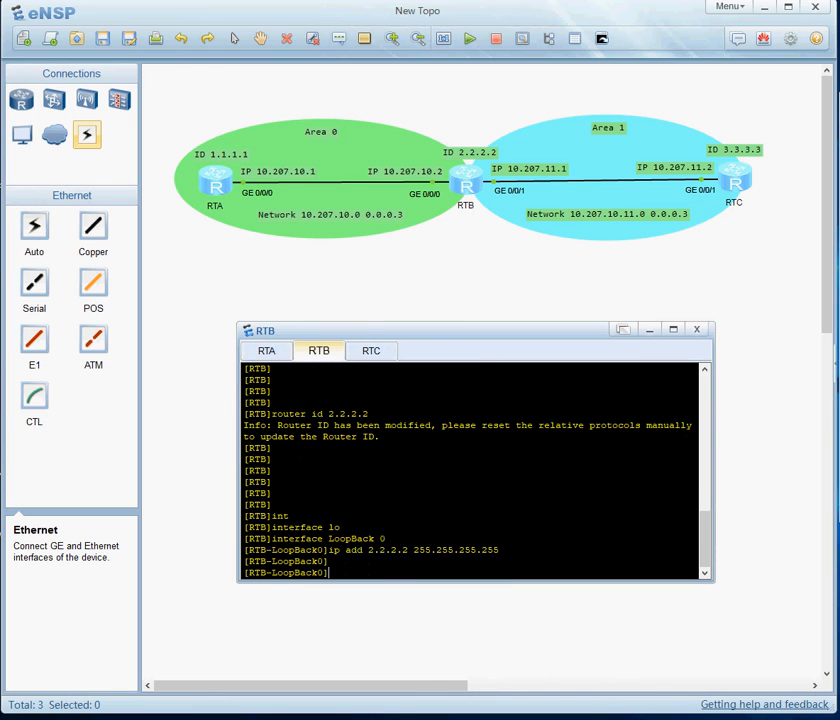
{"action": "key", "text": "Return"}
{"action": "type", "text": "q"}
{"action": "key", "text": "Return"}
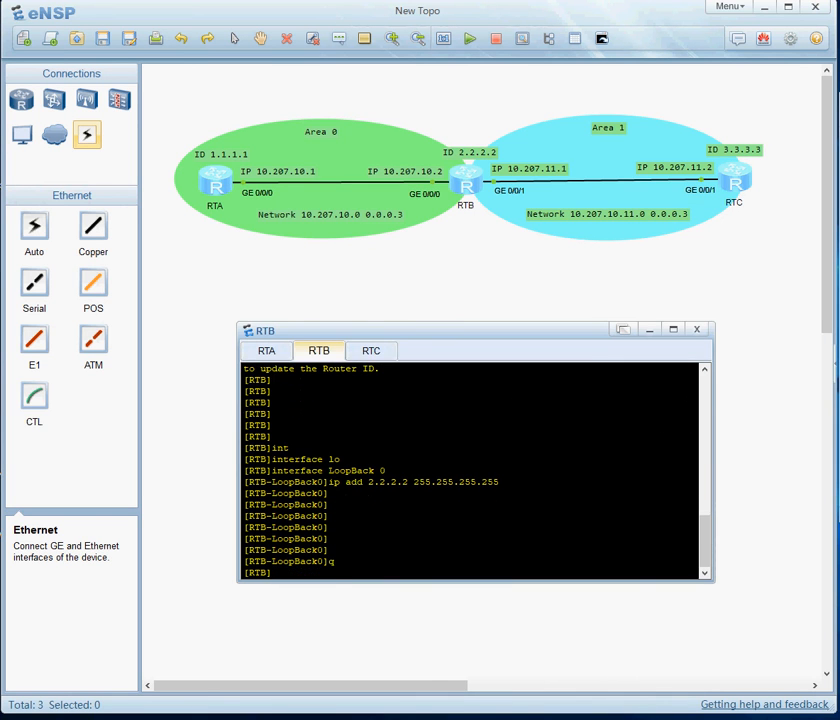
Assign IP address 10.207.10.2 with mask 255.255.255.252 to RTB's interface GigabitEthernet 0/0/0.
{"action": "key", "text": "Return"}
{"action": "key", "text": "Return"}
{"action": "type", "text": "int "}
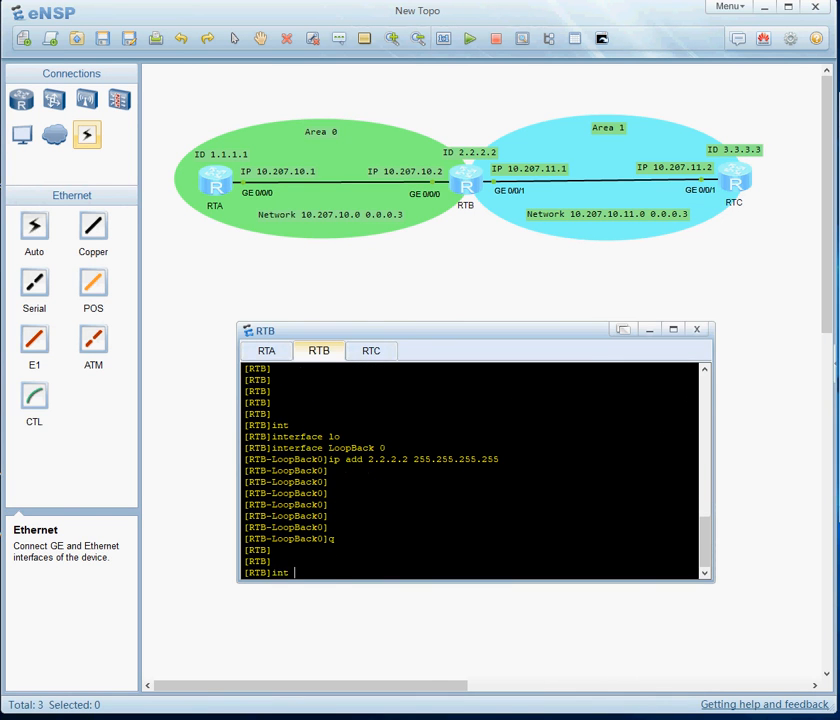
{"action": "type", "text": "gi 0/0/0"}
{"action": "key", "text": "Return"}
{"action": "key", "text": "Return"}
{"action": "key", "text": "Return"}
{"action": "type", "text": "ip add "}
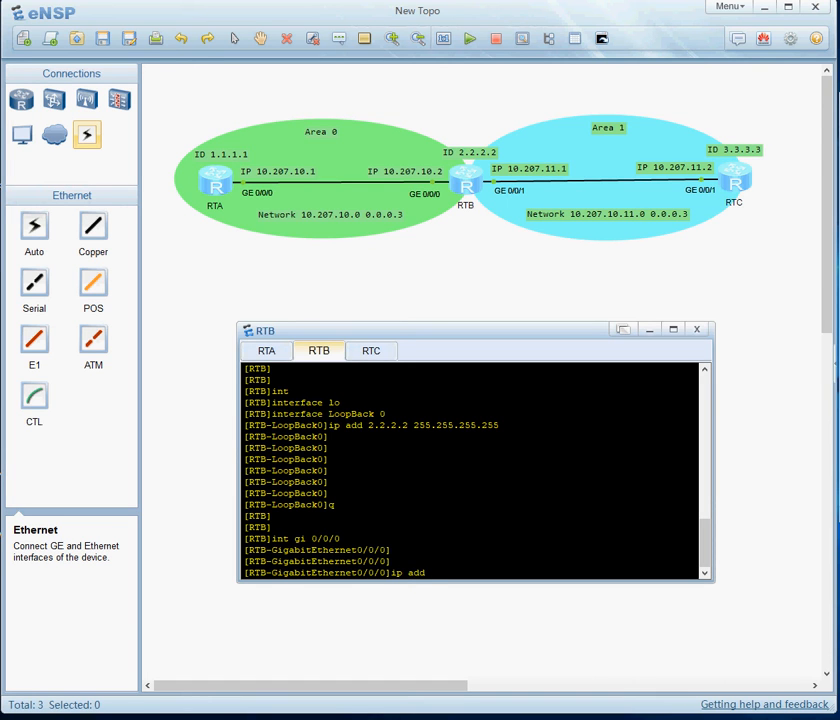
{"action": "type", "text": "10.207.10.2 255.255."}
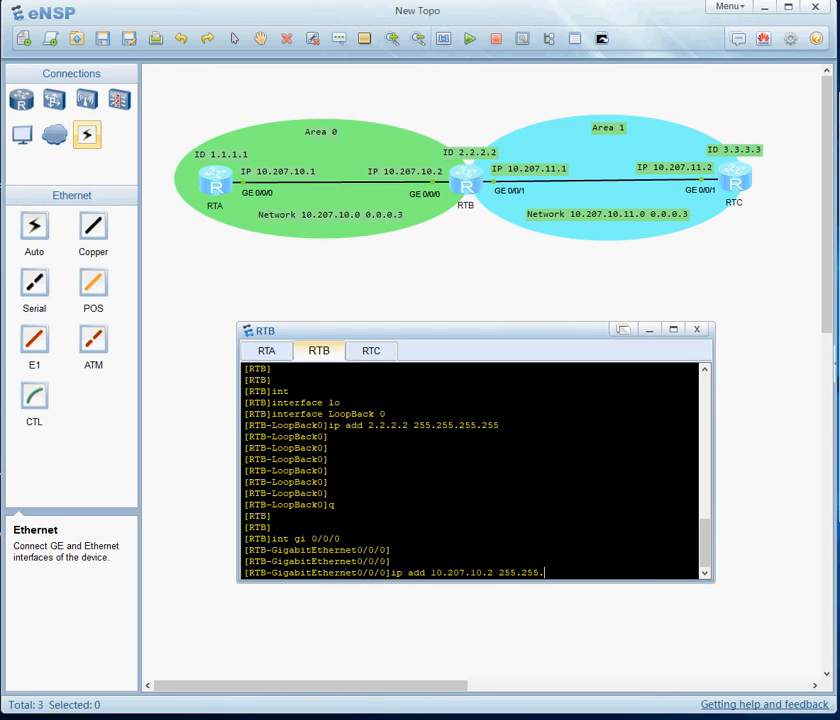
{"action": "type", "text": "255.252"}
{"action": "key", "text": "Return"}
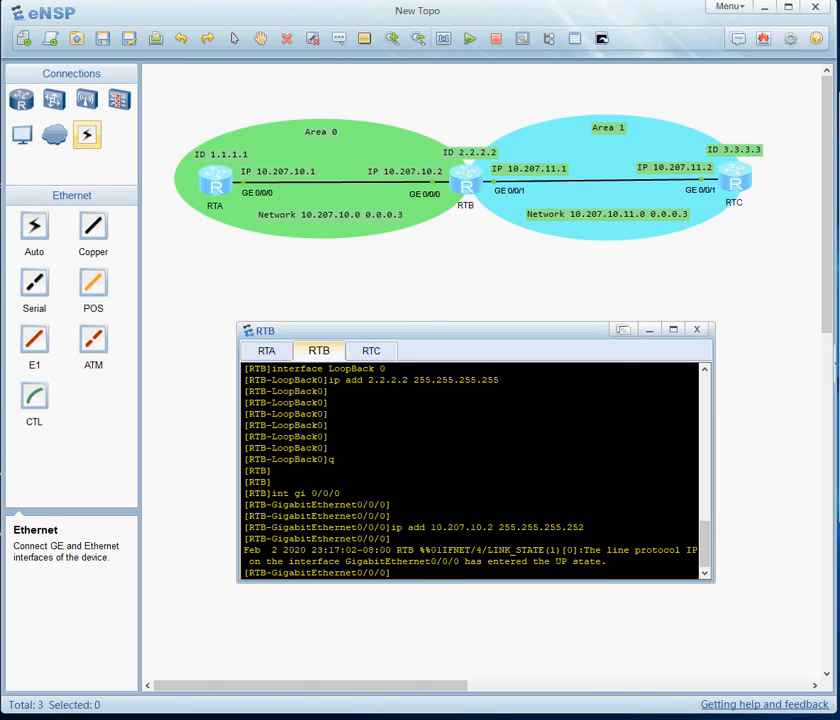
{"action": "key", "text": "Return"}
{"action": "key", "text": "Return"}
{"action": "key", "text": "Return"}
{"action": "key", "text": "Return"}
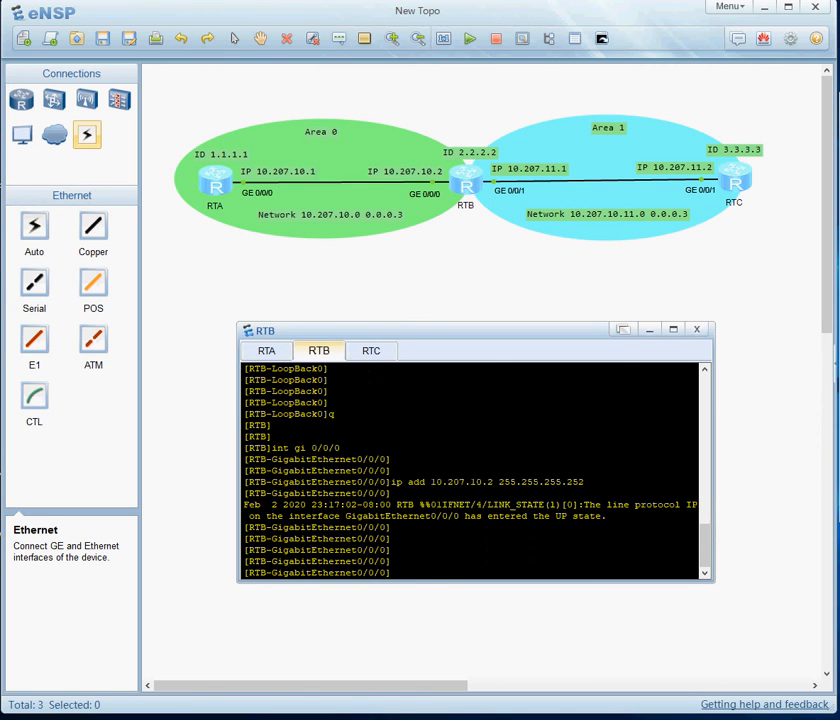
Display the configuration of RTB's GigabitEthernet 0/0/0 with dis thi and return to system view with q.
{"action": "key", "text": "Return"}
{"action": "type", "text": "dis thi"}
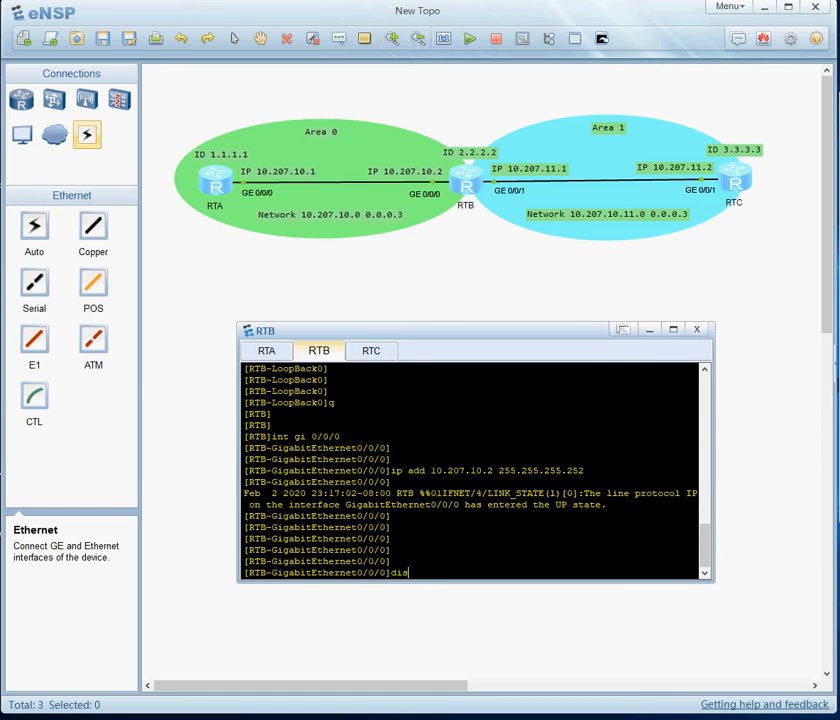
{"action": "key", "text": "Return"}
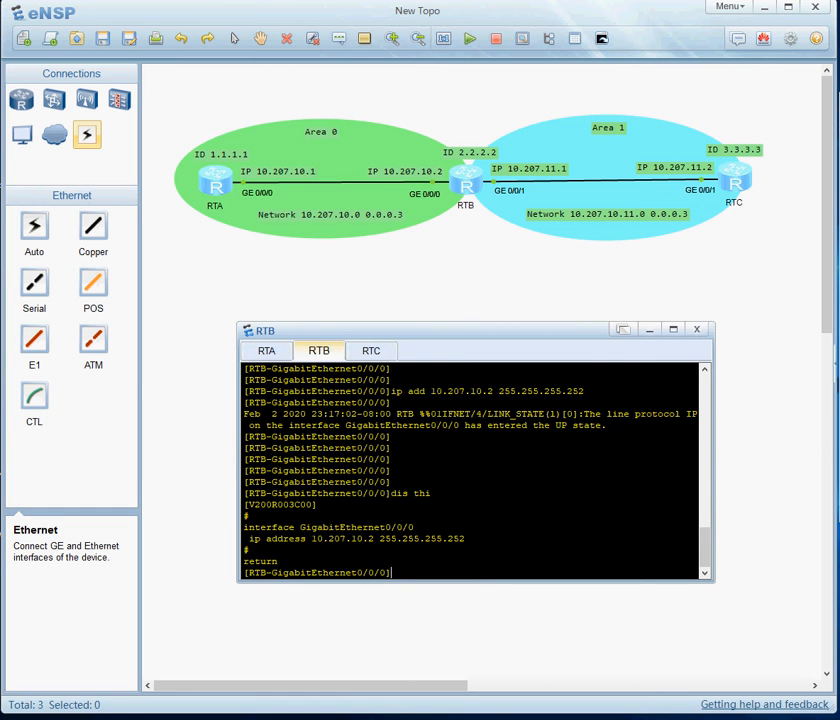
{"action": "type", "text": "q"}
{"action": "key", "text": "Return"}
Assign IP address 10.207.11.1 with mask 255.255.255.252 to RTB's interface GigabitEthernet 0/0/1 and return to system view with q.
{"action": "type", "text": "in"}
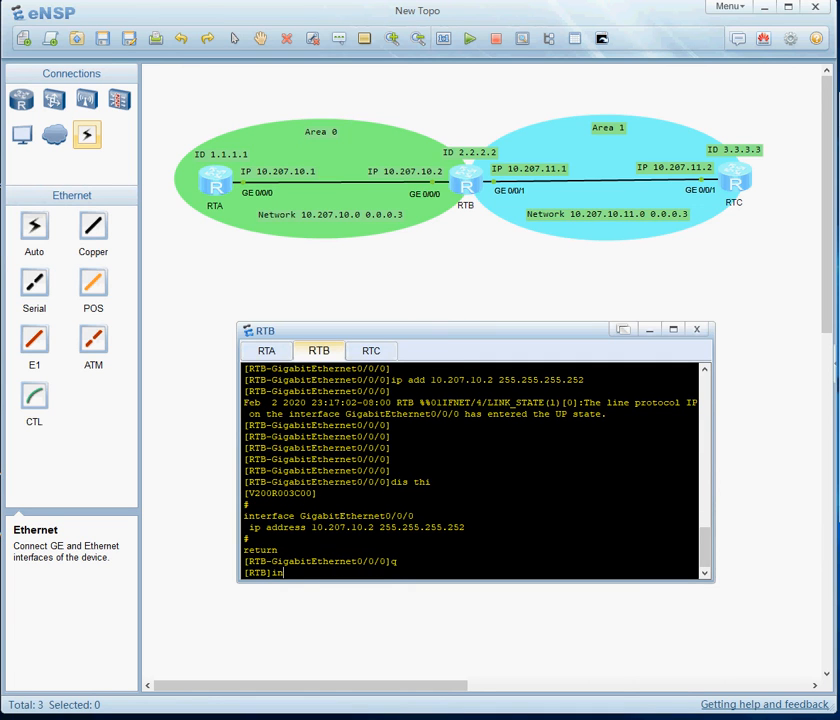
{"action": "type", "text": "t gi /"}
{"action": "key", "text": "BackSpace"}
{"action": "type", "text": "0/0/1"}
{"action": "key", "text": "Return"}
{"action": "key", "text": "Return"}
{"action": "key", "text": "Return"}
{"action": "key", "text": "Return"}
{"action": "key", "text": "Return"}
{"action": "type", "text": "ip add"}
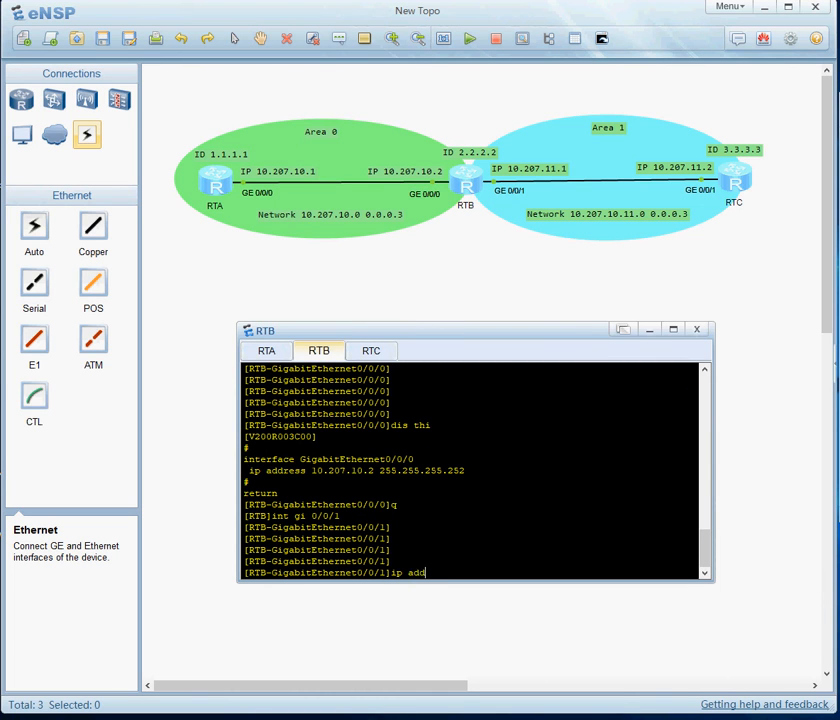
{"action": "type", "text": " 10.207.11.1 255.255.255.25"}
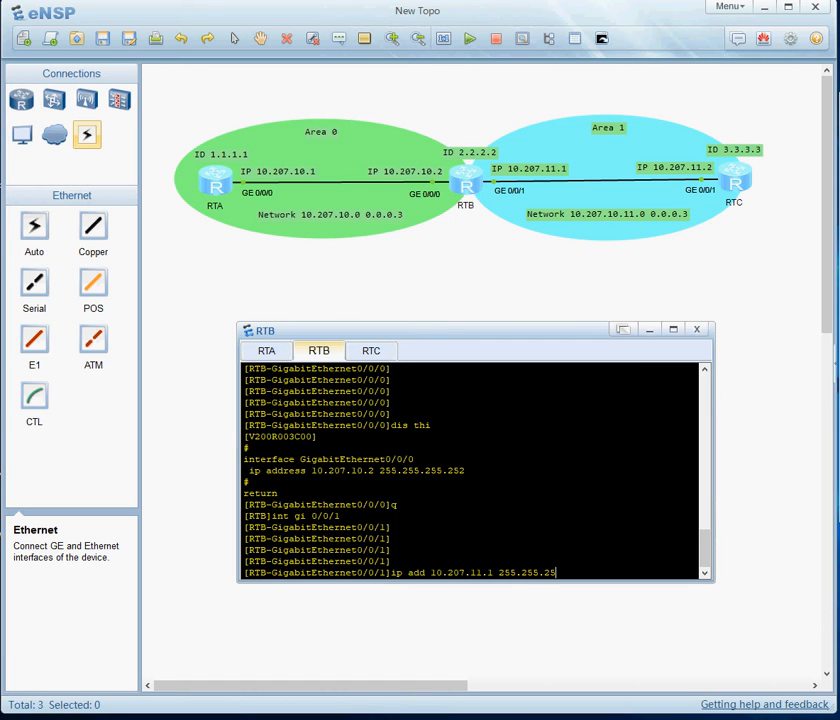
{"action": "type", "text": "2"}
{"action": "key", "text": "Return"}
{"action": "key", "text": "Return"}
{"action": "key", "text": "Return"}
{"action": "key", "text": "Return"}
{"action": "key", "text": "Return"}
{"action": "key", "text": "Return"}
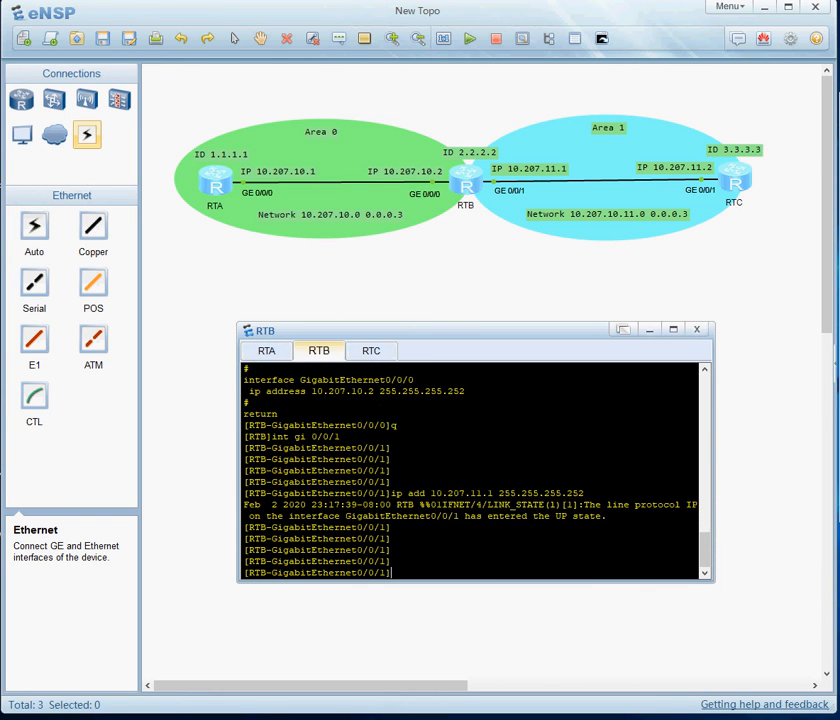
{"action": "type", "text": "q"}
{"action": "key", "text": "Return"}
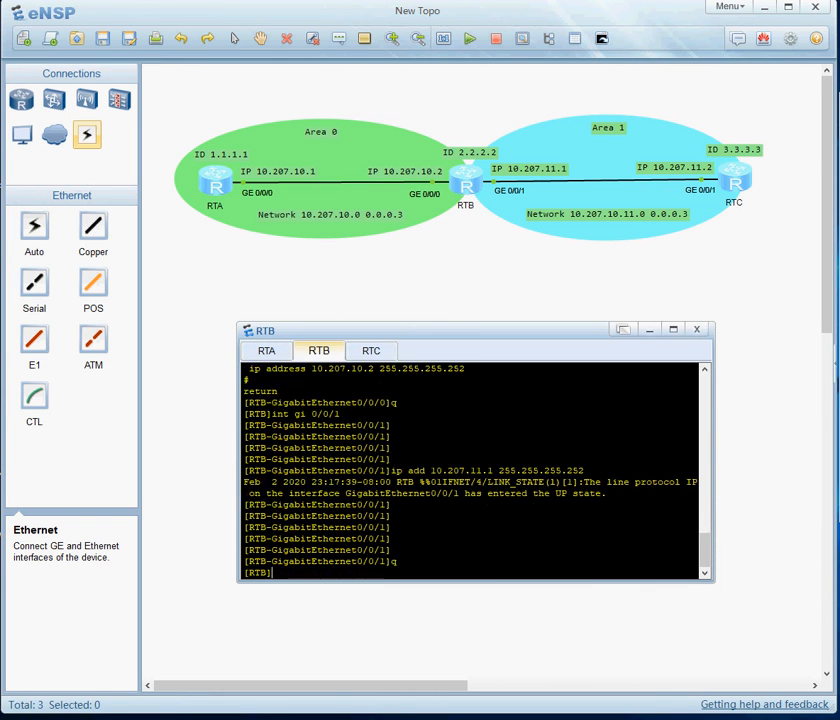
{"action": "type", "text": "ping"}
{"action": "type", "text": "10.207"}
{"action": "key", "text": "BackSpace"}
{"action": "key", "text": "BackSpace"}
{"action": "key", "text": "BackSpace"}
{"action": "key", "text": "BackSpace"}
{"action": "key", "text": "BackSpace"}
{"action": "key", "text": "BackSpace"}
{"action": "key", "text": "BackSpace"}
{"action": "key", "text": "BackSpace"}
{"action": "key", "text": "BackSpace"}
{"action": "key", "text": "BackSpace"}
{"action": "key", "text": "BackSpace"}
Switch to RTC's timed-out console, log back on and enter system view with sys.
{"action": "left_click", "coordinate": [371, 351]}
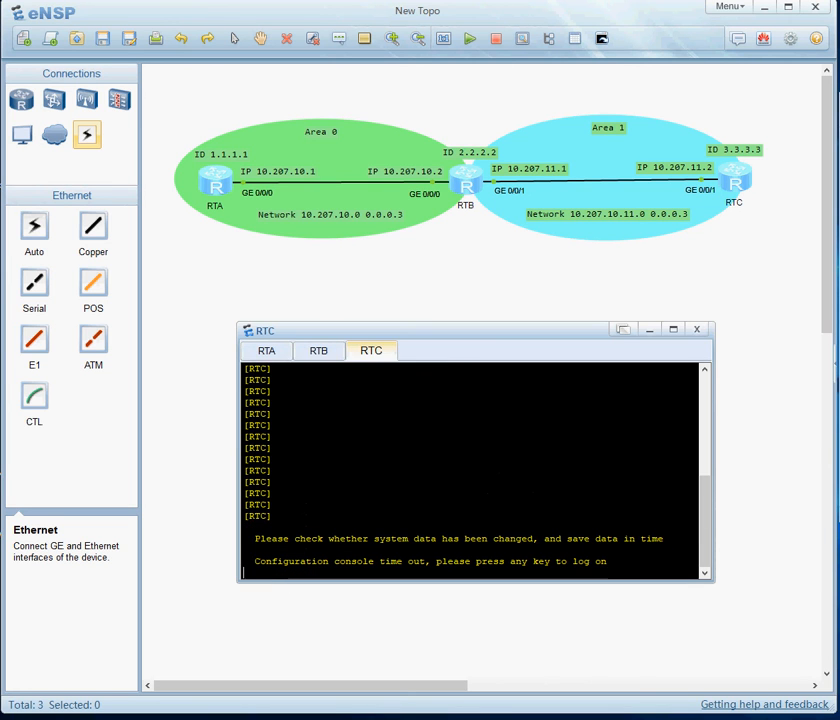
{"action": "key", "text": "Return"}
{"action": "key", "text": "Return"}
{"action": "key", "text": "Return"}
{"action": "type", "text": "sys"}
{"action": "key", "text": "Return"}
{"action": "key", "text": "Return"}
{"action": "key", "text": "Return"}
{"action": "key", "text": "Return"}
{"action": "key", "text": "Return"}
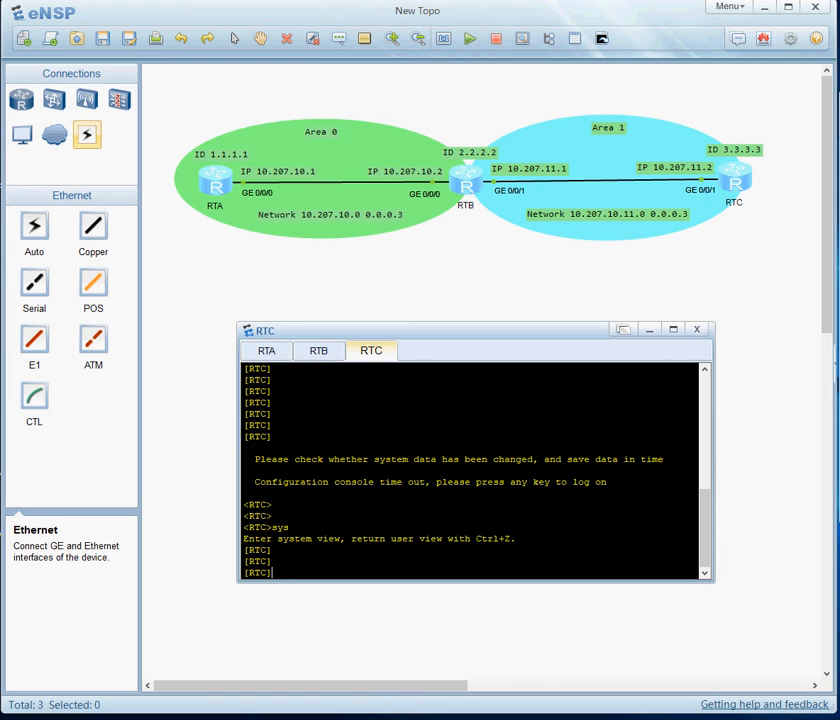
Set RTC's router ID with router id 3.3.3.3.
{"action": "type", "text": "in"}
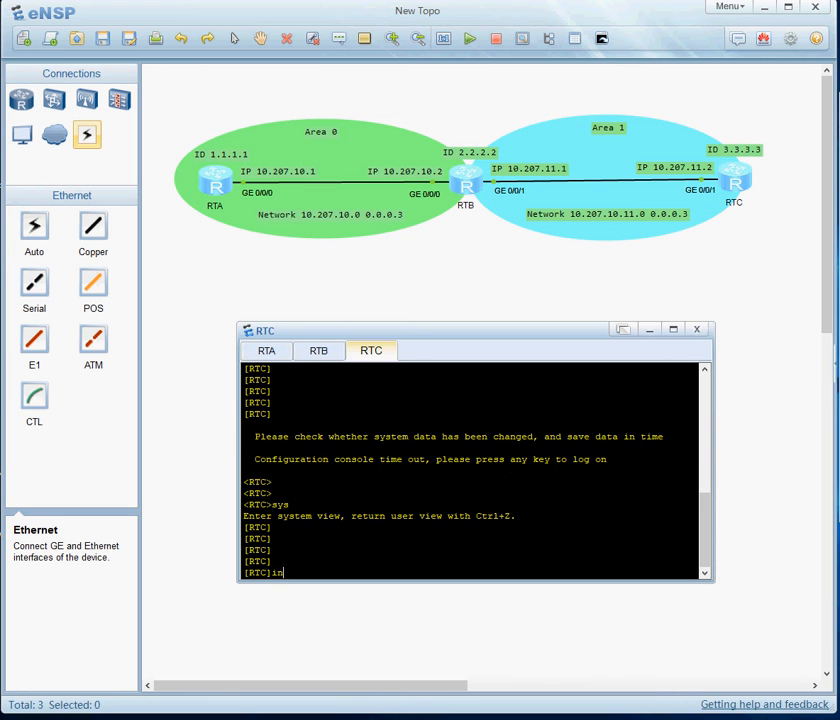
{"action": "key", "text": "BackSpace"}
{"action": "key", "text": "BackSpace"}
{"action": "type", "text": "router id 3.3.3.3"}
{"action": "key", "text": "Return"}
{"action": "key", "text": "Return"}
{"action": "key", "text": "Return"}
{"action": "key", "text": "Return"}
Create loopback interface LoopBack 0 on RTC and enter its interface view.
{"action": "type", "text": "int loo"}
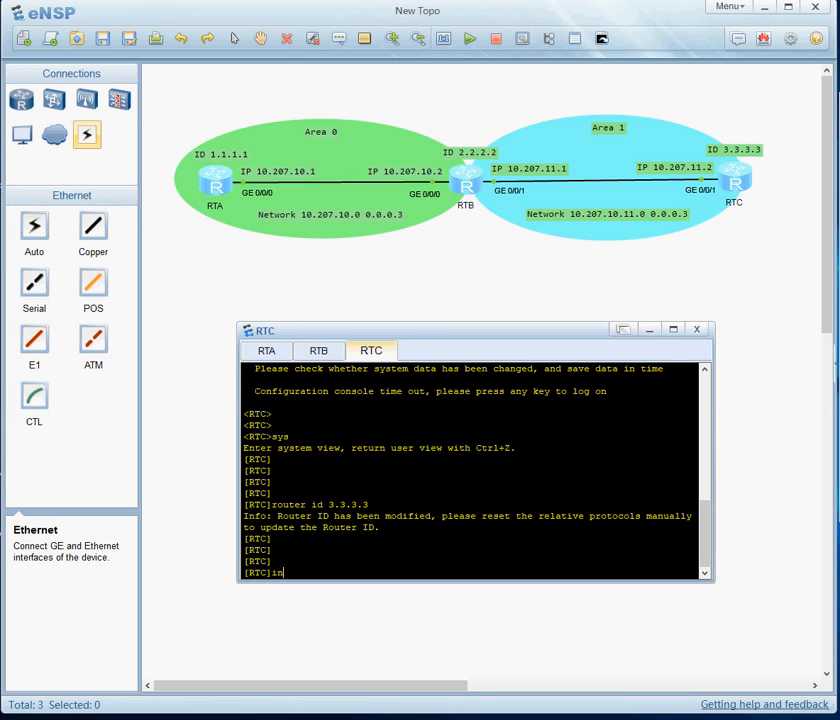
{"action": "key", "text": "Tab"}
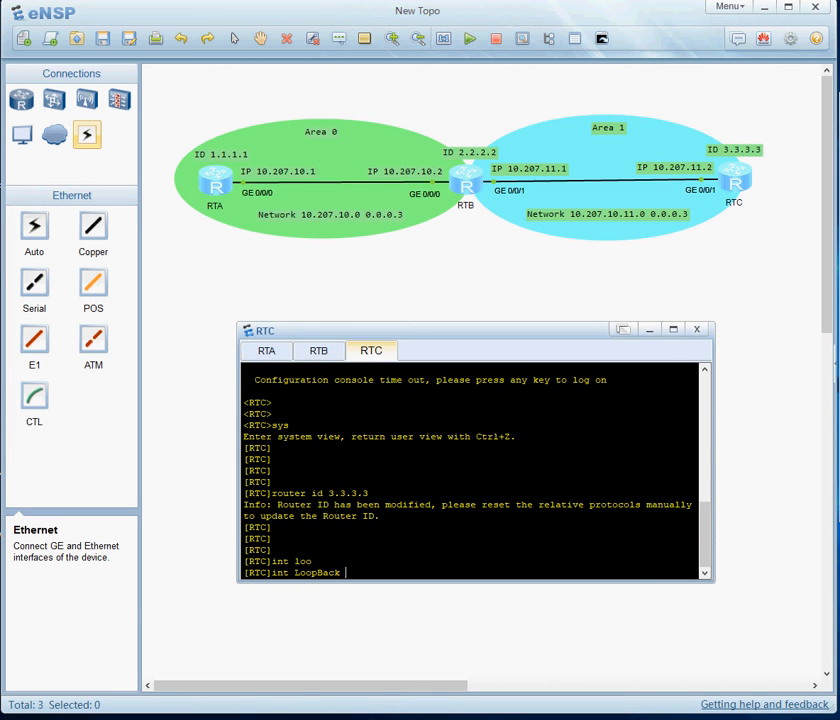
{"action": "type", "text": "0"}
{"action": "key", "text": "Return"}
{"action": "key", "text": "Return"}
{"action": "key", "text": "Return"}
{"action": "key", "text": "Return"}
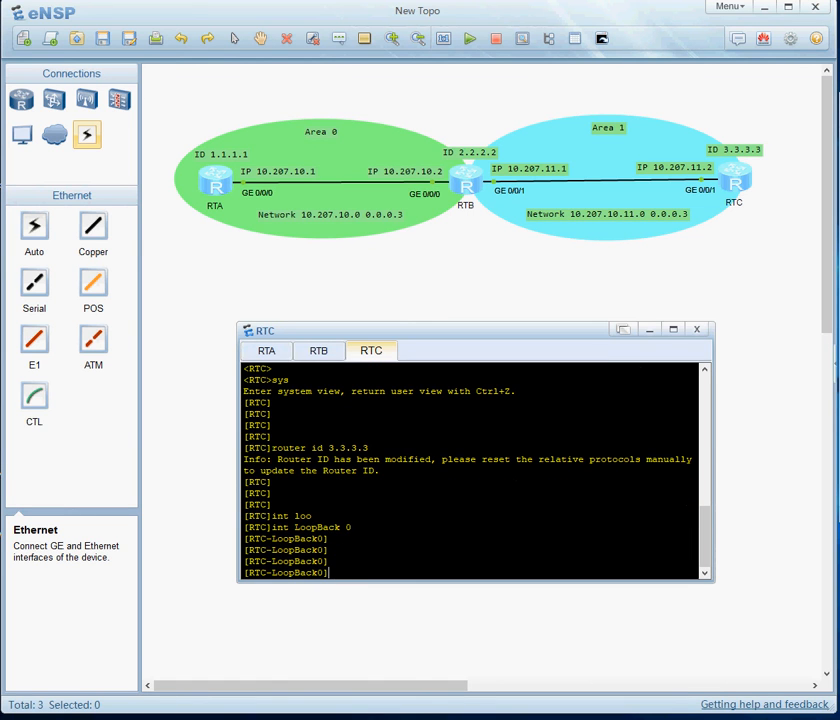
Assign IP address 3.3.3.3 with mask 255.255.255.255 to RTC's LoopBack 0 and return to system view with q.
{"action": "type", "text": "ip add 3.3.3.3 255.254"}
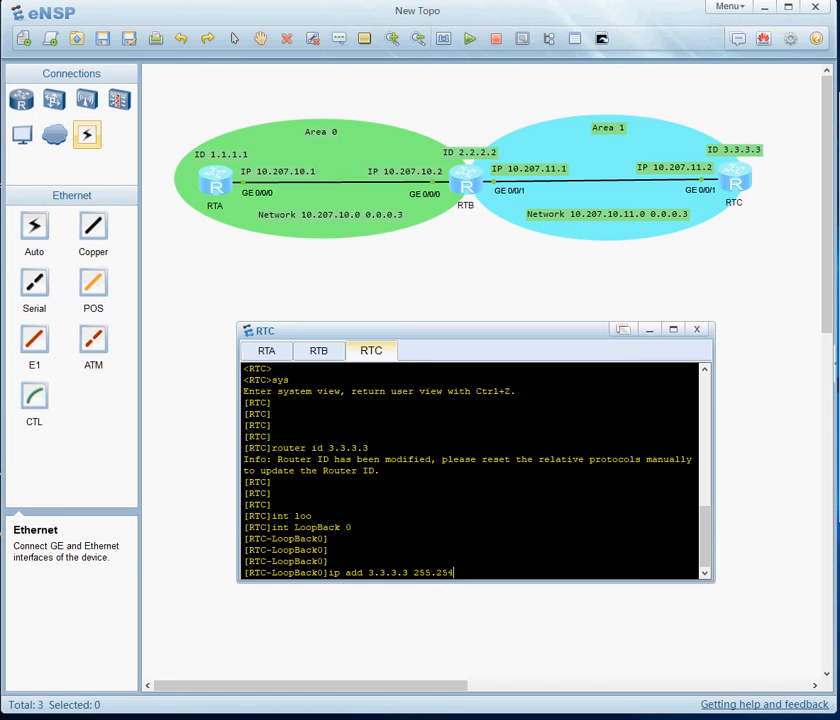
{"action": "type", "text": ".255.255"}
{"action": "key", "text": "Return"}
{"action": "key", "text": "Return"}
{"action": "key", "text": "Return"}
{"action": "key", "text": "Return"}
{"action": "key", "text": "Return"}
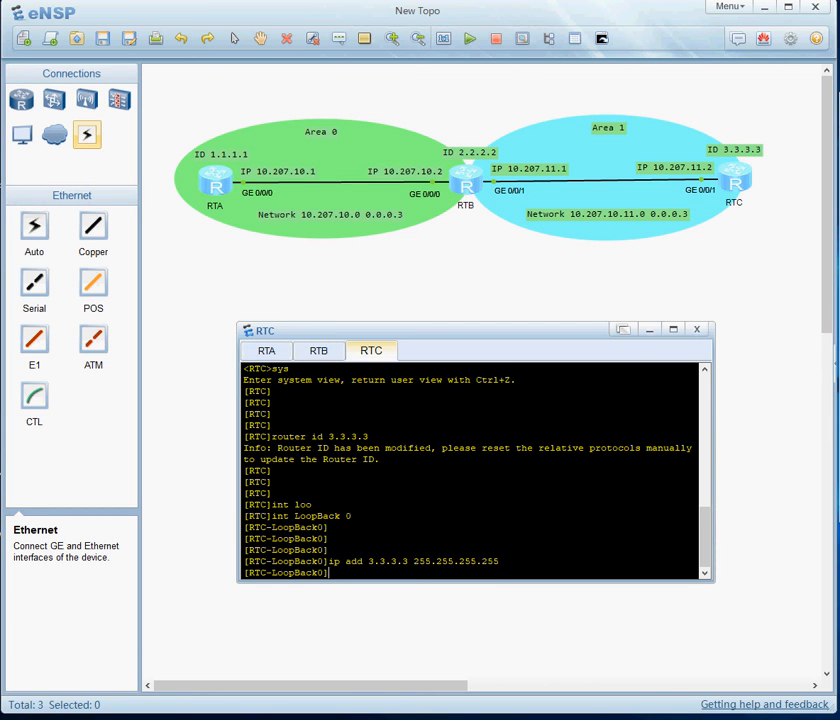
{"action": "type", "text": "q"}
{"action": "key", "text": "Return"}
Assign IP address 10.207.11.2 with mask 255.255.255.252 to RTC's interface GigabitEthernet 0/0/1 and return to system view with q.
{"action": "type", "text": "int gi 0/0/"}
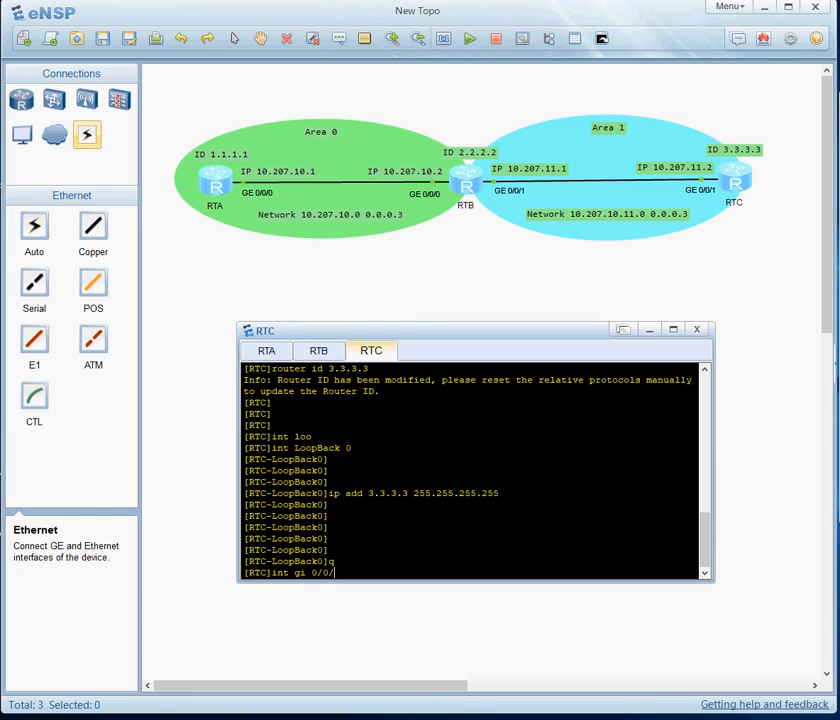
{"action": "type", "text": "1"}
{"action": "key", "text": "Return"}
{"action": "key", "text": "Return"}
{"action": "key", "text": "Return"}
{"action": "type", "text": "ip add"}
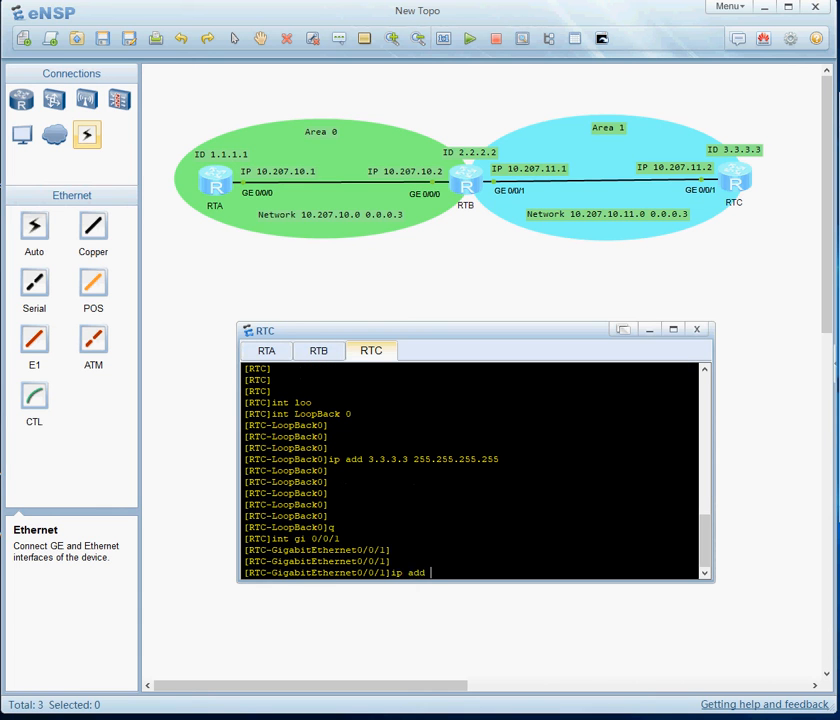
{"action": "type", "text": " 10.207.11.2 255."}
{"action": "type", "text": ".255."}
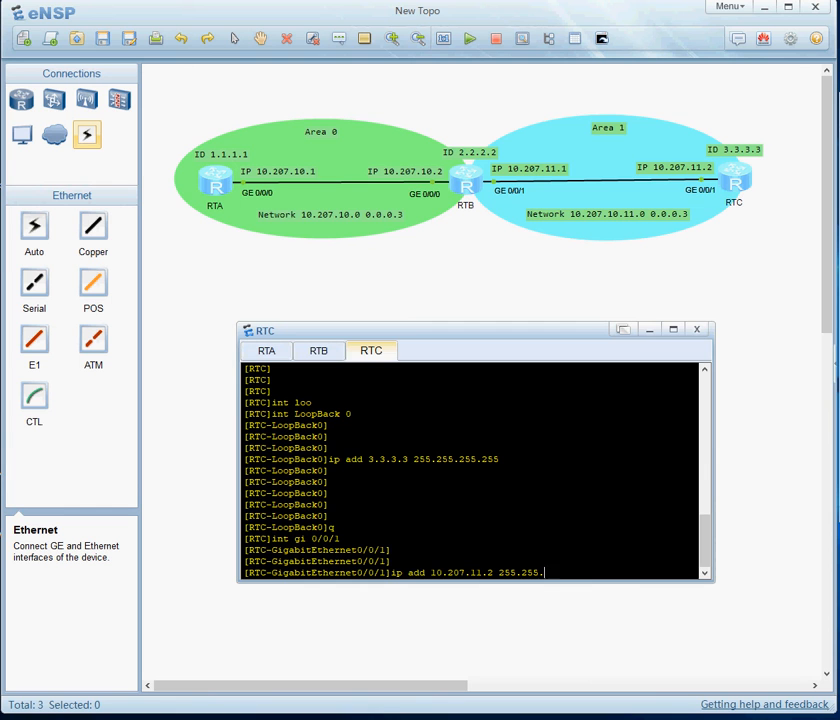
{"action": "type", "text": "252"}
{"action": "key", "text": "Return"}
{"action": "key", "text": "Return"}
{"action": "key", "text": "Return"}
{"action": "key", "text": "Return"}
{"action": "key", "text": "Return"}
{"action": "key", "text": "Return"}
{"action": "type", "text": "q"}
{"action": "key", "text": "Return"}
{"action": "key", "text": "Return"}
{"action": "key", "text": "Return"}
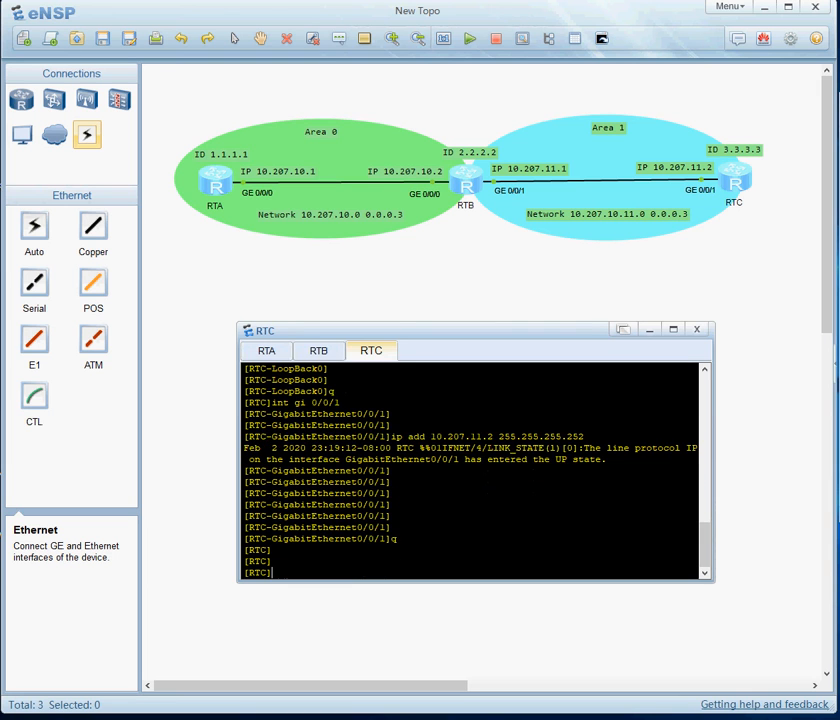
{"action": "key", "text": "Return"}
{"action": "key", "text": "Return"}
Test connectivity from RTC by pinging RTB's addresses 10.207.11.1 and 10.207.10.2.
{"action": "type", "text": "ping "}
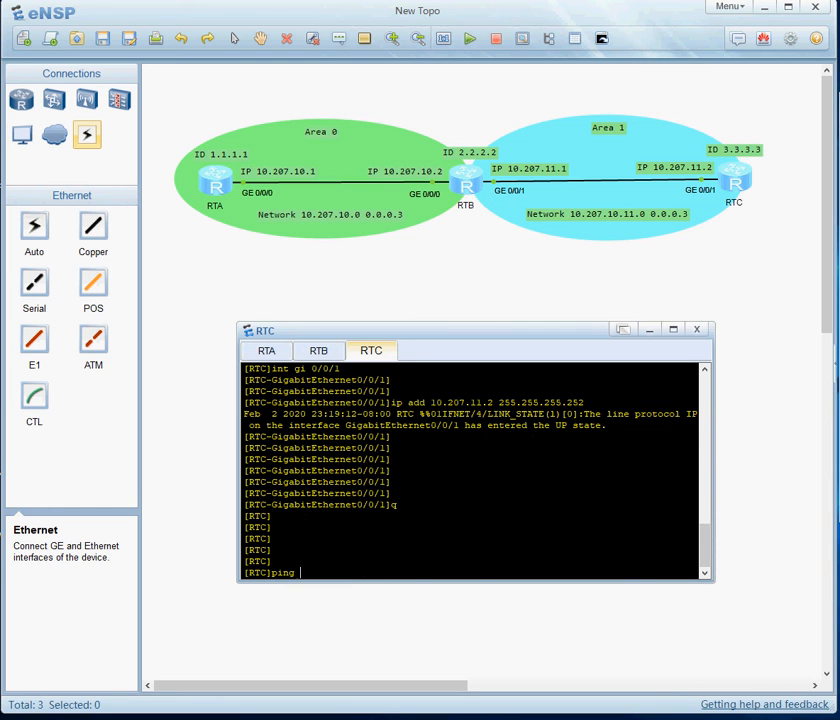
{"action": "type", "text": "10.207.11.1"}
{"action": "key", "text": "Return"}
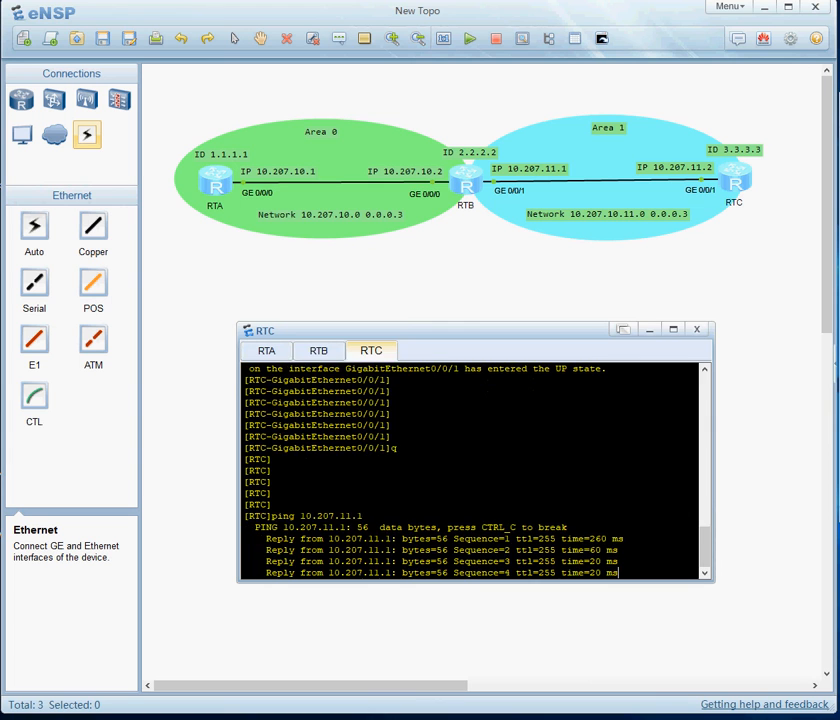
{"action": "type", "text": "ping 10"}
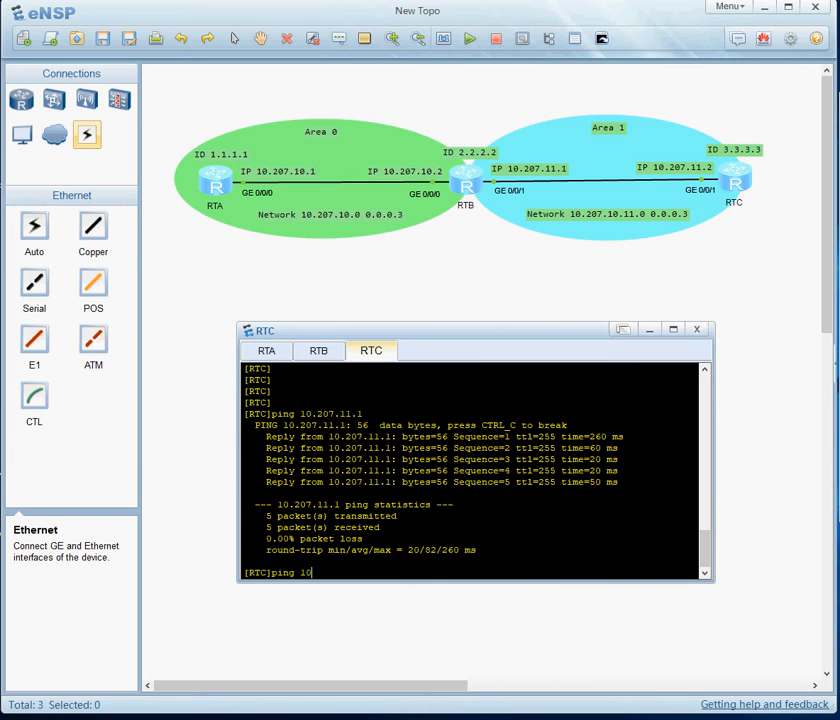
{"action": "type", "text": ".207.10.2"}
{"action": "key", "text": "Return"}
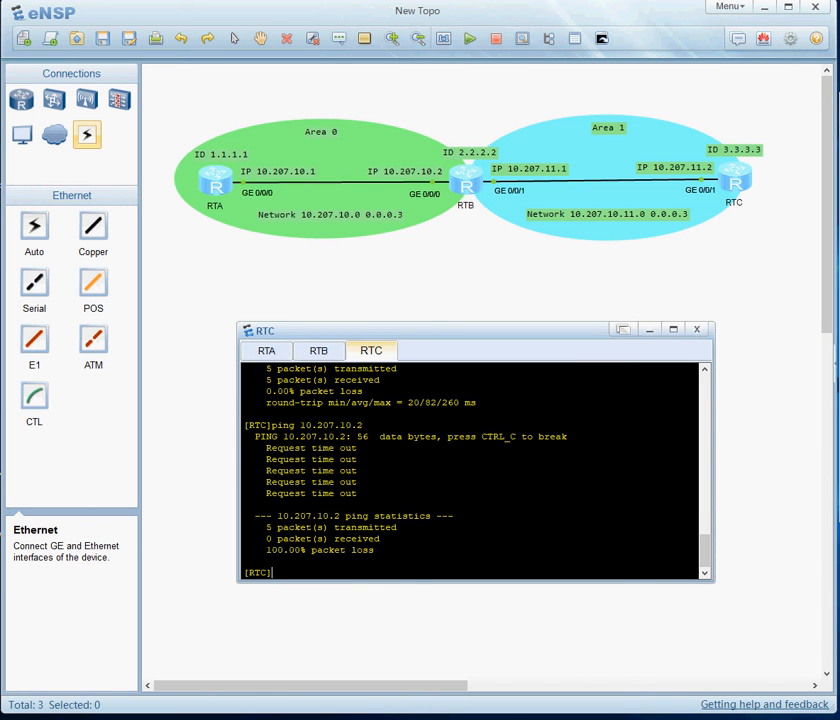
Test connectivity from RTB by pinging RTC at 10.207.11.2 and RTA at 10.207.10.1.
{"action": "left_click", "coordinate": [318, 351]}
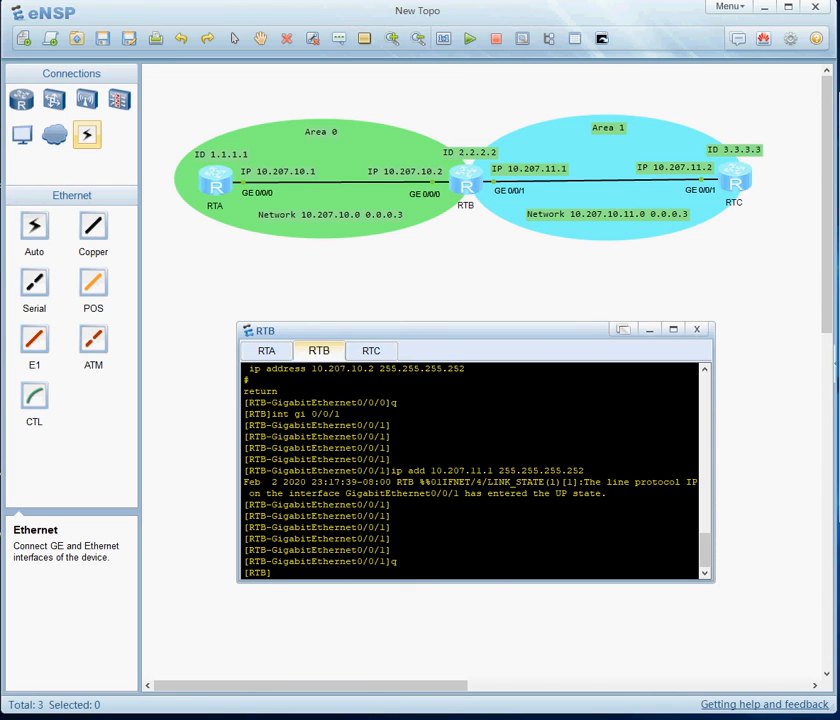
{"action": "key", "text": "Return"}
{"action": "key", "text": "Return"}
{"action": "key", "text": "Return"}
{"action": "type", "text": "p"}
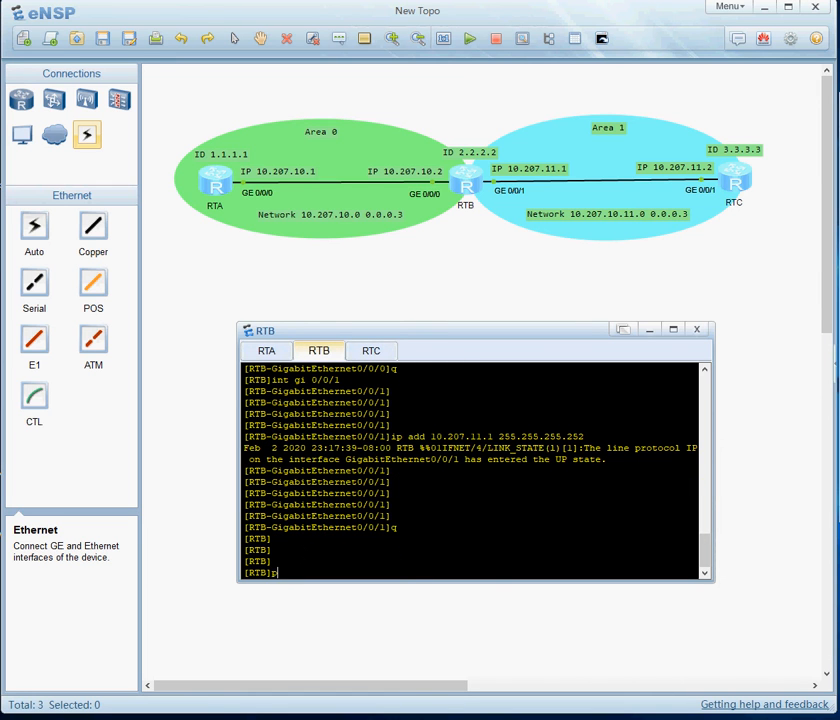
{"action": "type", "text": "ing 10.207.11.2"}
{"action": "key", "text": "Return"}
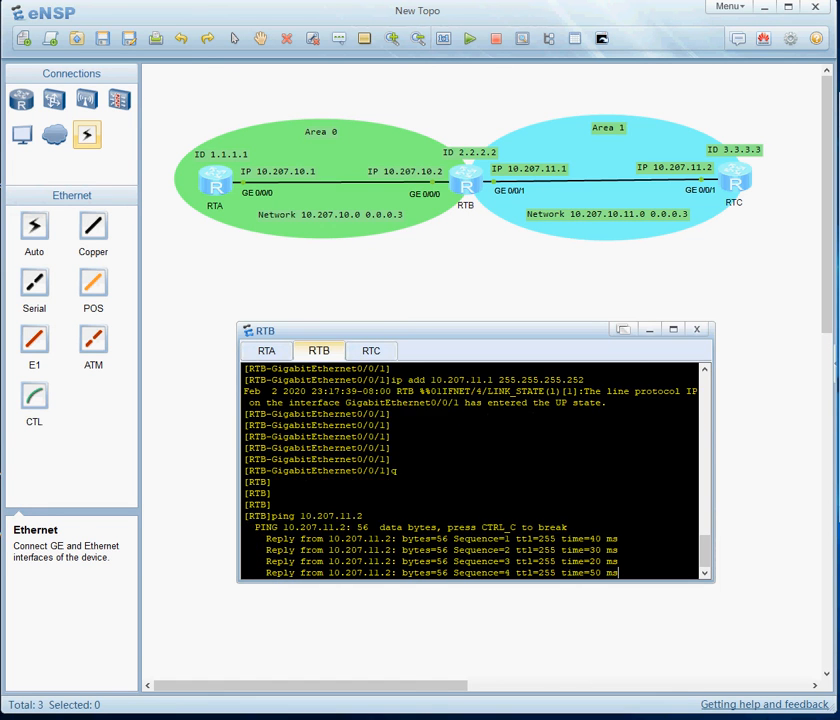
{"action": "type", "text": "ping 10.207.10.1"}
{"action": "key", "text": "Return"}
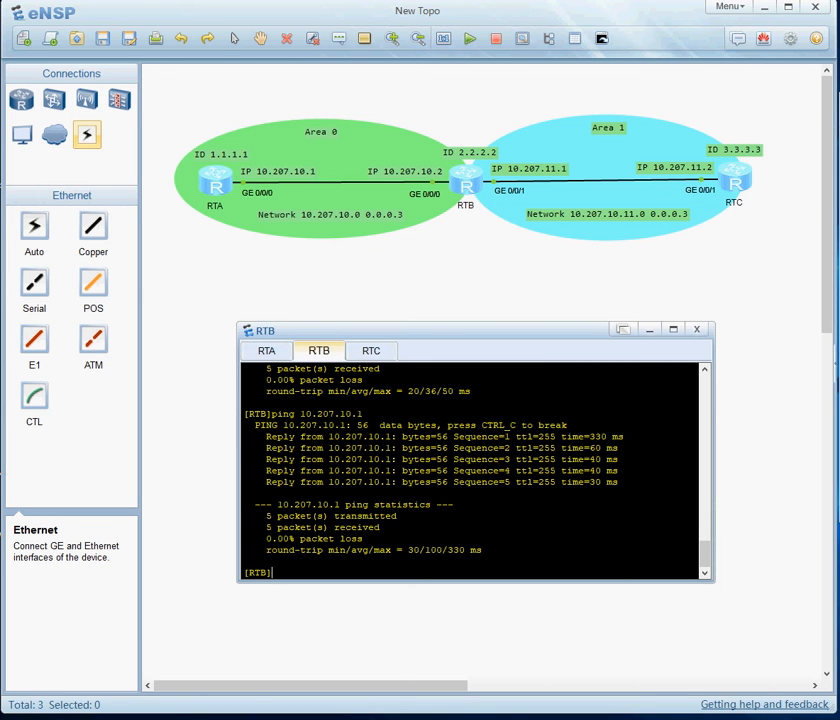
Test connectivity from RTA by pinging RTB at 10.207.10.2 and RTC at 10.207.11.2.
{"action": "left_click", "coordinate": [266, 351]}
{"action": "type", "text": "pi"}
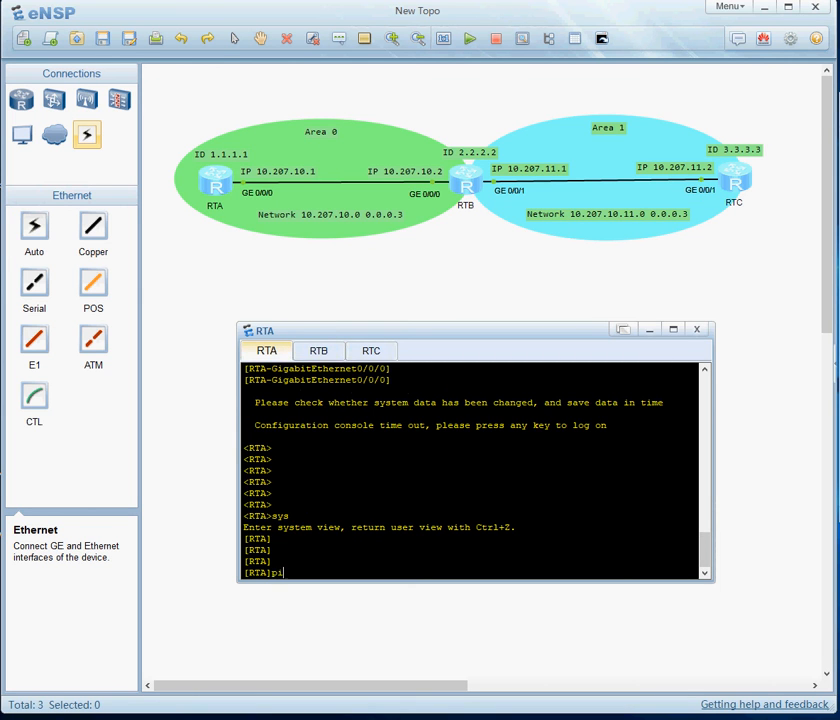
{"action": "type", "text": "ng 10.207.10.2"}
{"action": "key", "text": "Return"}
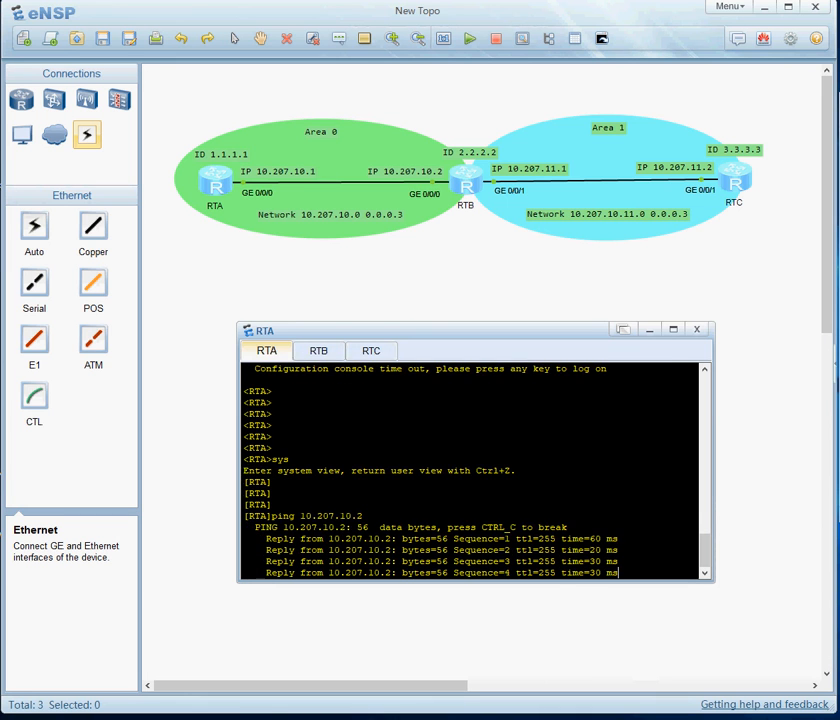
{"action": "type", "text": "ping"}
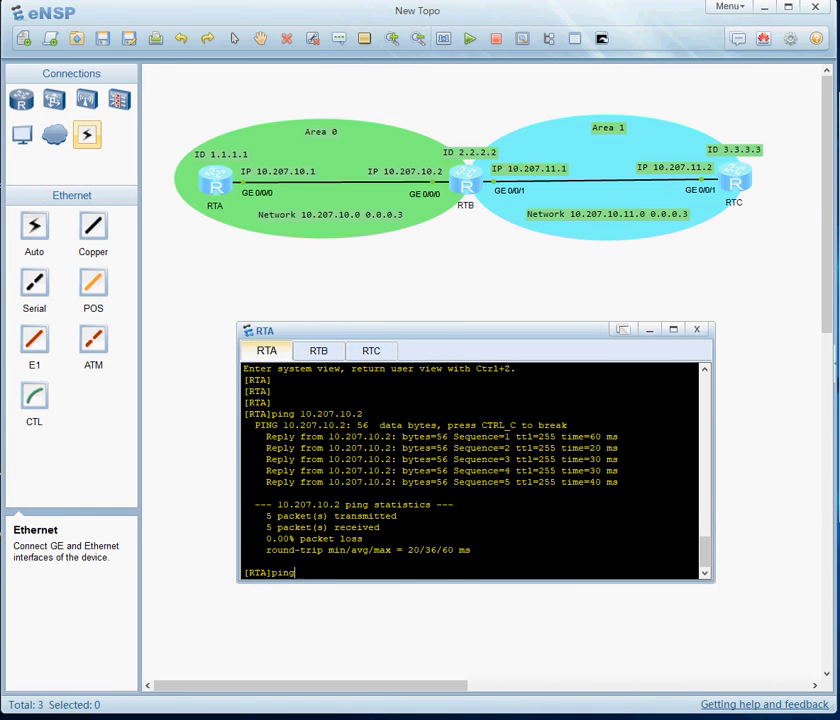
{"action": "type", "text": " 10.207.11.2"}
{"action": "key", "text": "Return"}
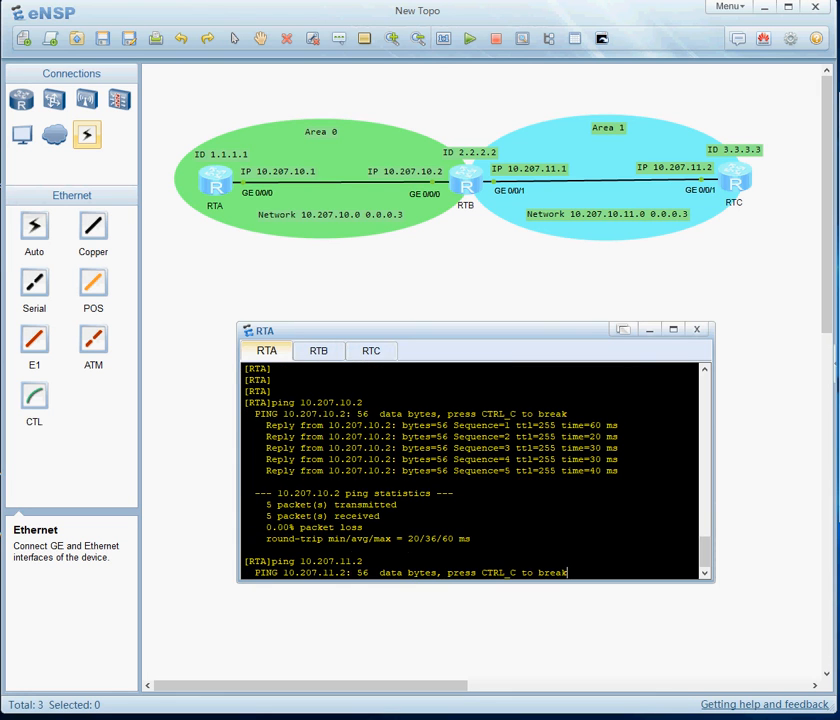
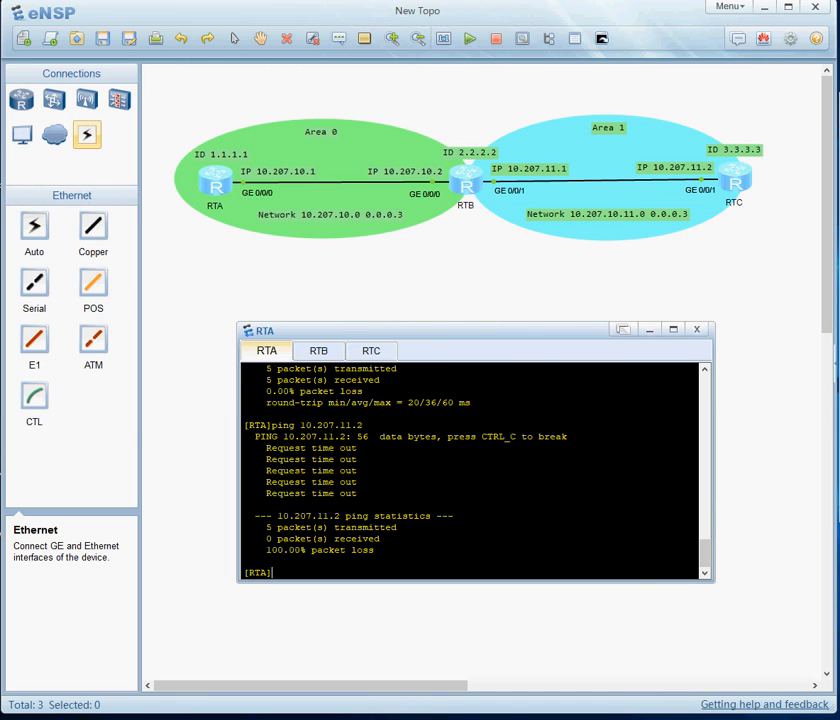
Start the OSPF process on RTA from system view with the ospf command.
{"action": "type", "text": "os"}
{"action": "key", "text": "Tab"}
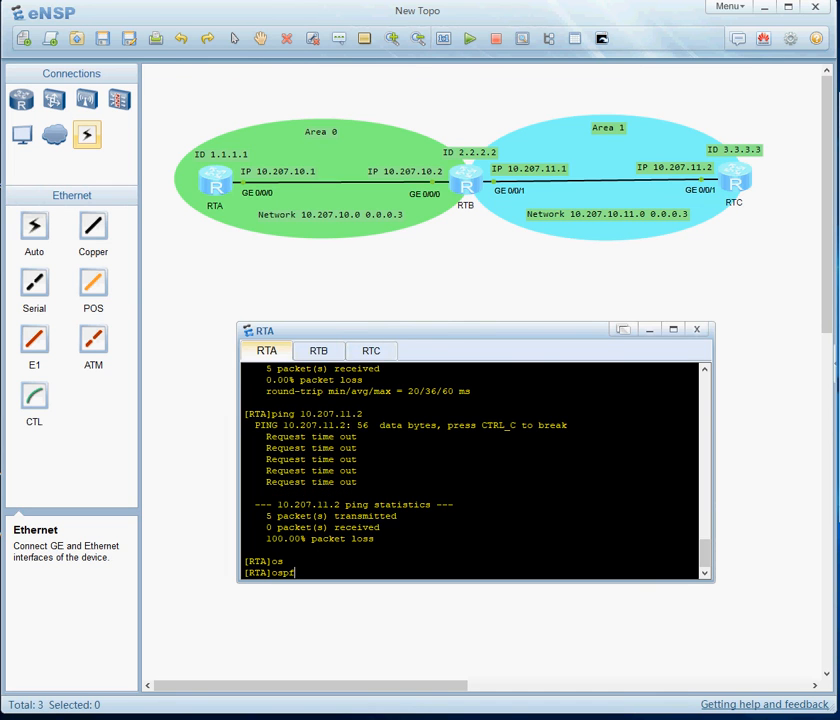
{"action": "key", "text": "Return"}
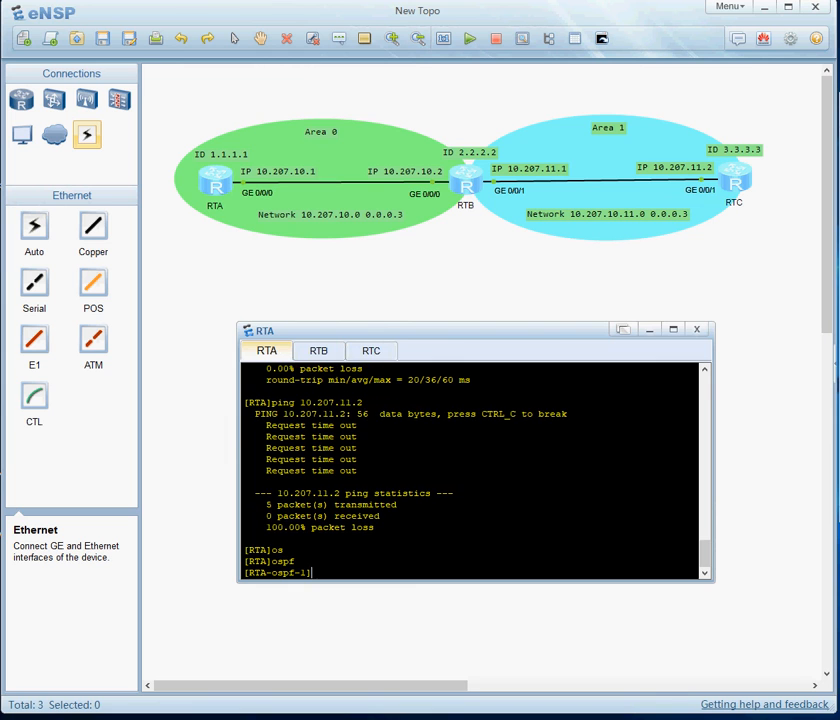
Create OSPF area 0 on RTA and enter its area view with area 0.
{"action": "type", "text": "ar"}
{"action": "key", "text": "Tab"}
{"action": "key", "text": "BackSpace"}
{"action": "key", "text": "BackSpace"}
{"action": "key", "text": "BackSpace"}
{"action": "key", "text": "BackSpace"}
{"action": "key", "text": "BackSpace"}
{"action": "key", "text": "BackSpace"}
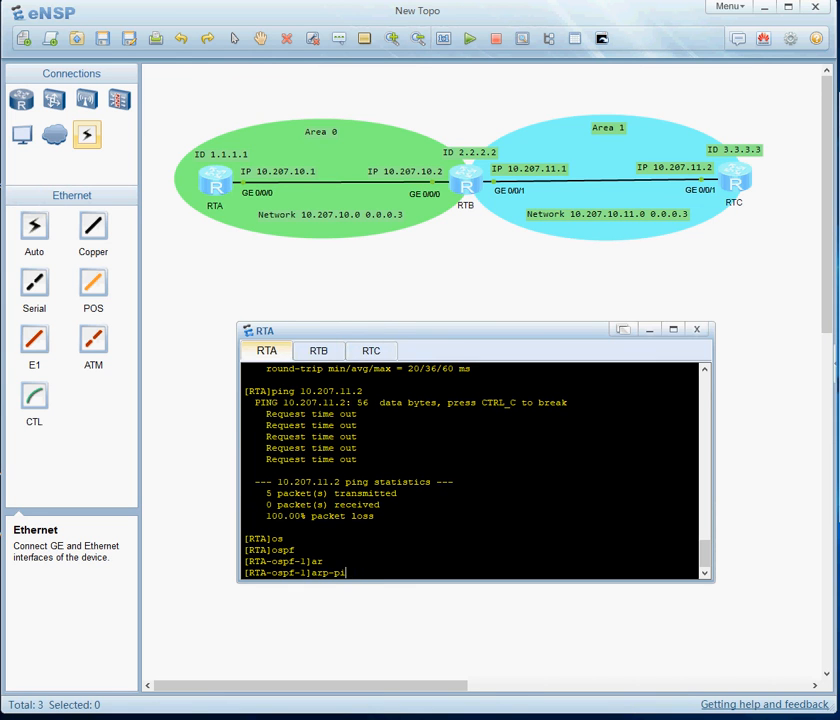
{"action": "type", "text": "ea"}
{"action": "key", "text": "Tab"}
{"action": "key", "text": "Return"}
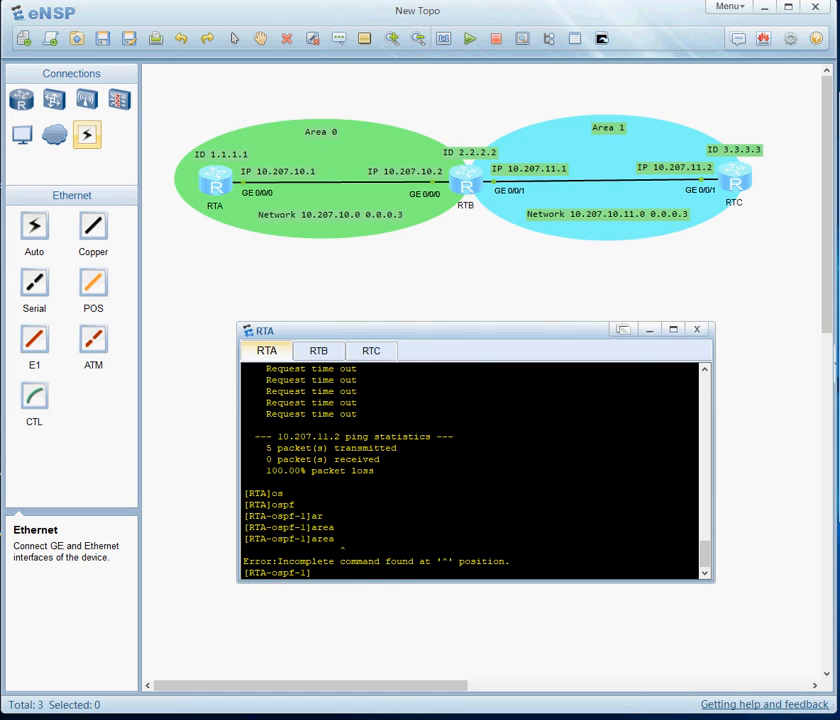
{"action": "type", "text": "area 0"}
{"action": "key", "text": "Return"}
{"action": "key", "text": "Return"}
{"action": "key", "text": "Return"}
{"action": "key", "text": "Return"}
{"action": "key", "text": "Return"}
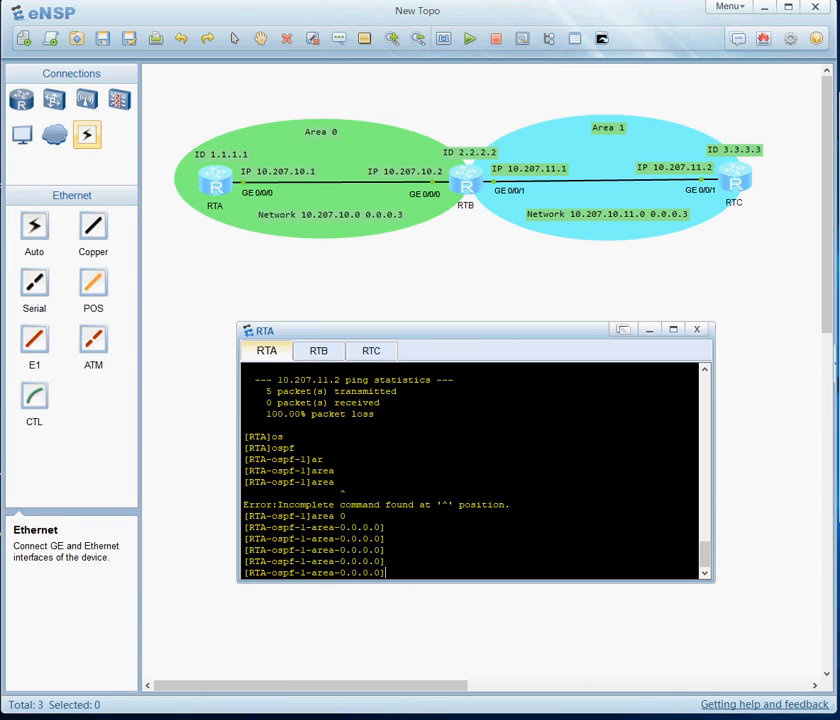
{"action": "key", "text": "Return"}
{"action": "key", "text": "Return"}
Advertise network 10.207.10.0 with wildcard mask 0.0.0.3 in RTA's OSPF area 0.
{"action": "type", "text": "ne"}
{"action": "key", "text": "Tab"}
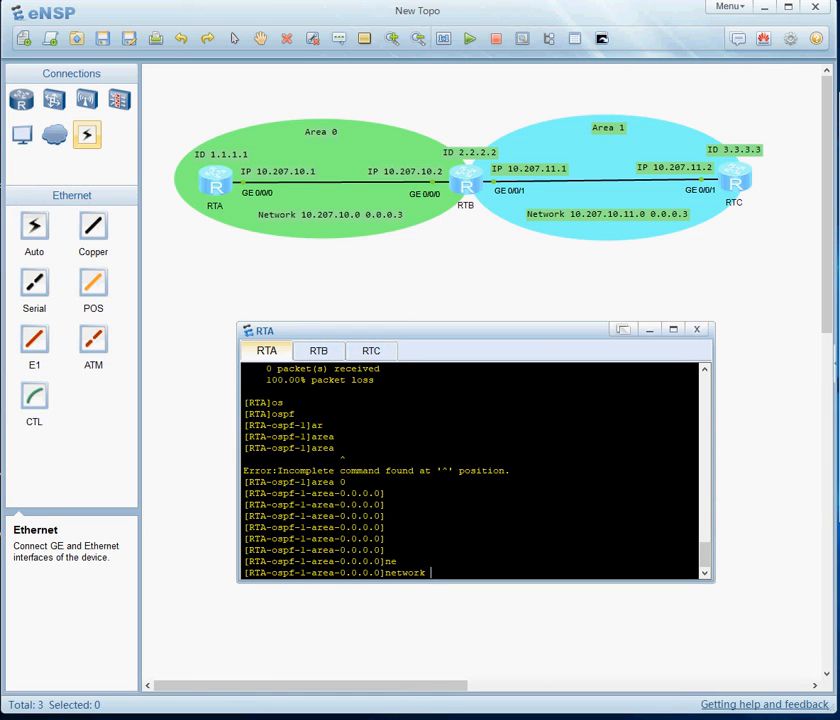
{"action": "type", "text": "10.207.10.0 0.0.0.3"}
{"action": "key", "text": "Return"}
{"action": "key", "text": "Return"}
{"action": "key", "text": "Return"}
{"action": "key", "text": "Return"}
{"action": "key", "text": "Return"}
{"action": "key", "text": "Return"}
{"action": "key", "text": "Return"}
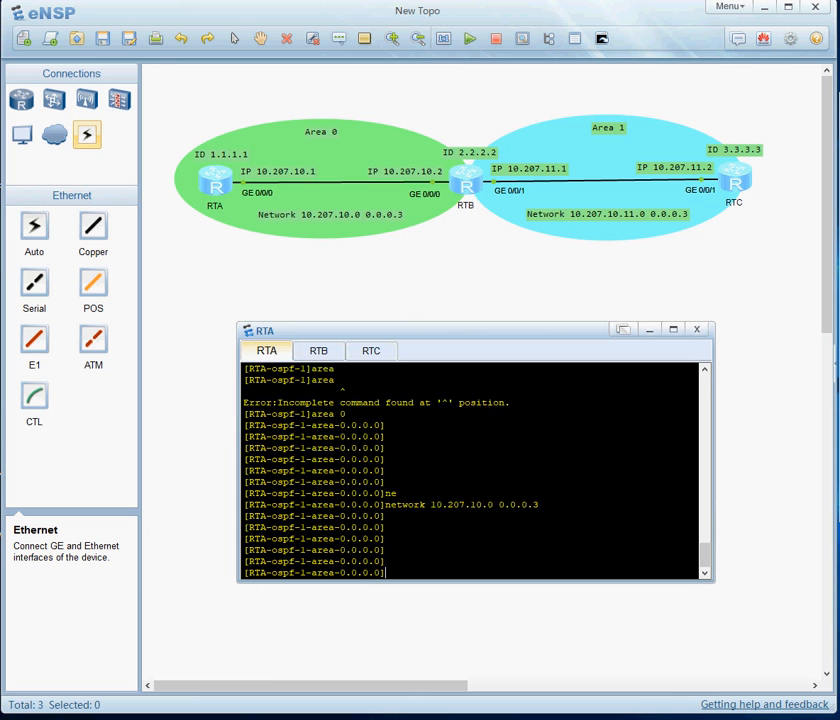
Return RTA to system view with q and list its OSPF interfaces with dis ospf int.
{"action": "type", "text": "q"}
{"action": "key", "text": "Return"}
{"action": "type", "text": "q"}
{"action": "key", "text": "Return"}
{"action": "key", "text": "Return"}
{"action": "key", "text": "Return"}
{"action": "key", "text": "Return"}
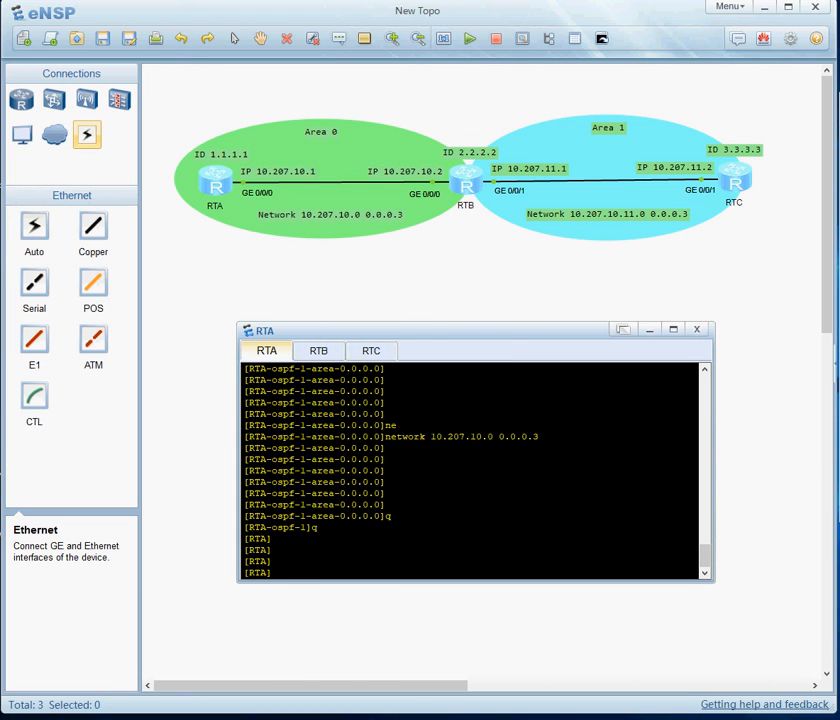
{"action": "type", "text": "dis ospf int"}
{"action": "key", "text": "Return"}
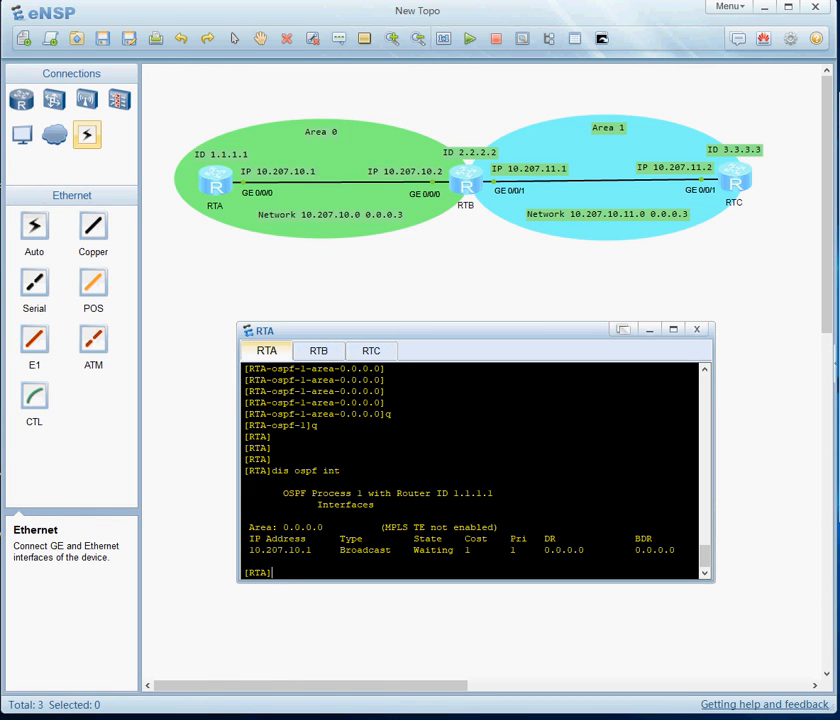
Start the OSPF process on RTB and enter the area 0 view.
{"action": "left_click", "coordinate": [318, 351]}
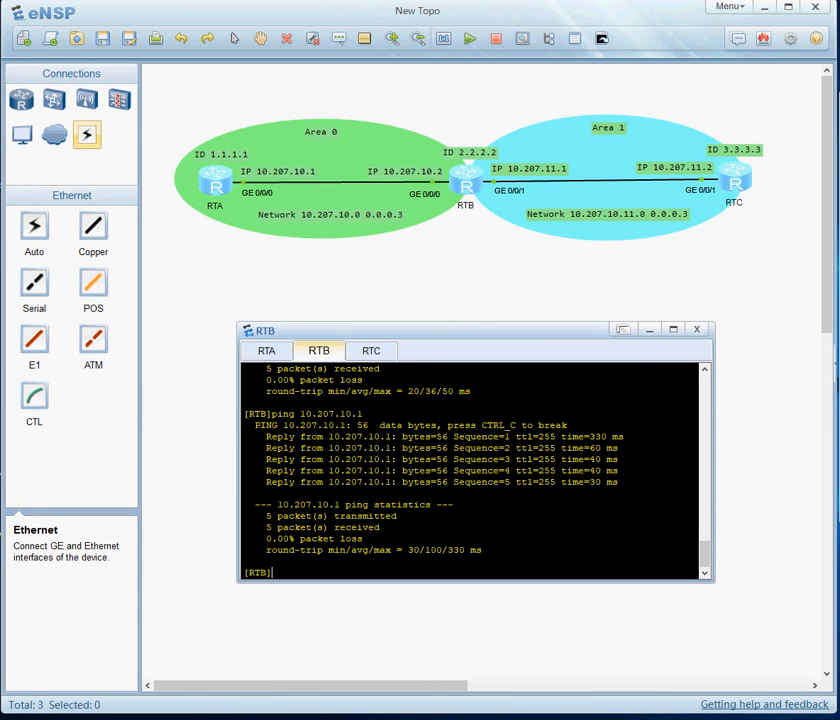
{"action": "type", "text": "osp"}
{"action": "key", "text": "Tab"}
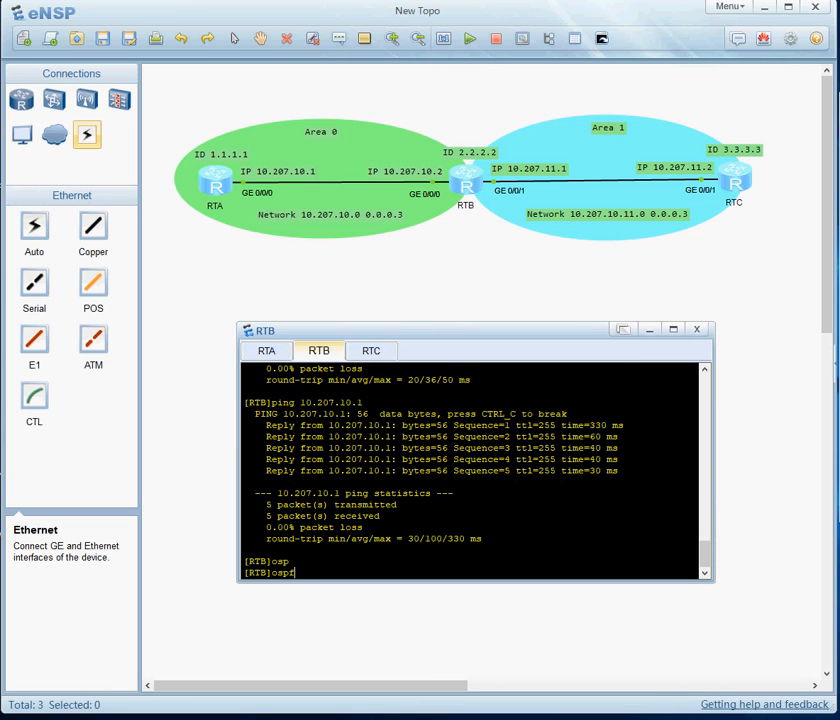
{"action": "key", "text": "Return"}
{"action": "key", "text": "Return"}
{"action": "key", "text": "Return"}
{"action": "type", "text": "area 0"}
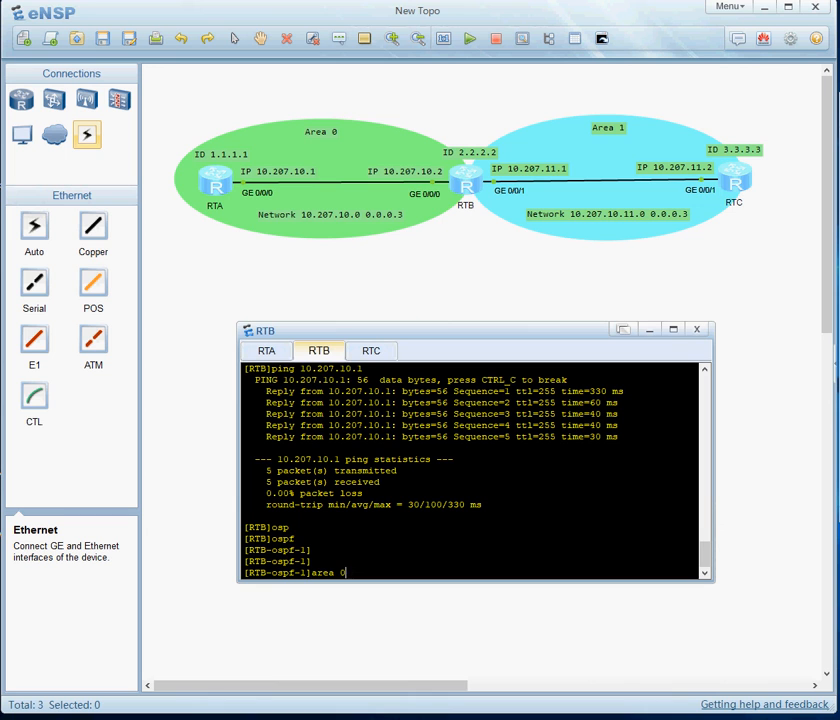
{"action": "key", "text": "Return"}
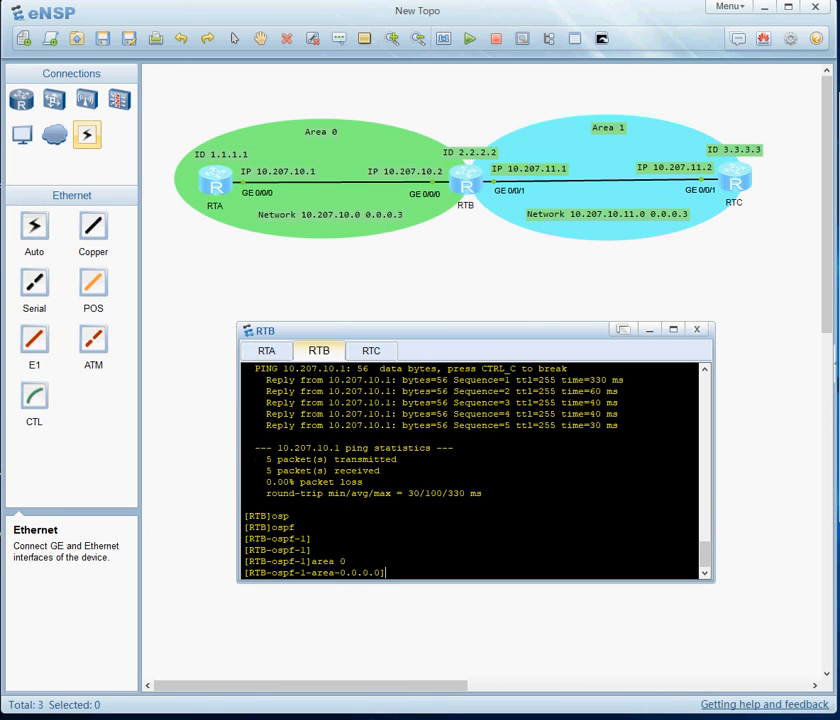
Advertise network 10.207.10.0 with wildcard mask 0.0.0.3 in RTB's OSPF area 0.
{"action": "type", "text": "net"}
{"action": "key", "text": "Tab"}
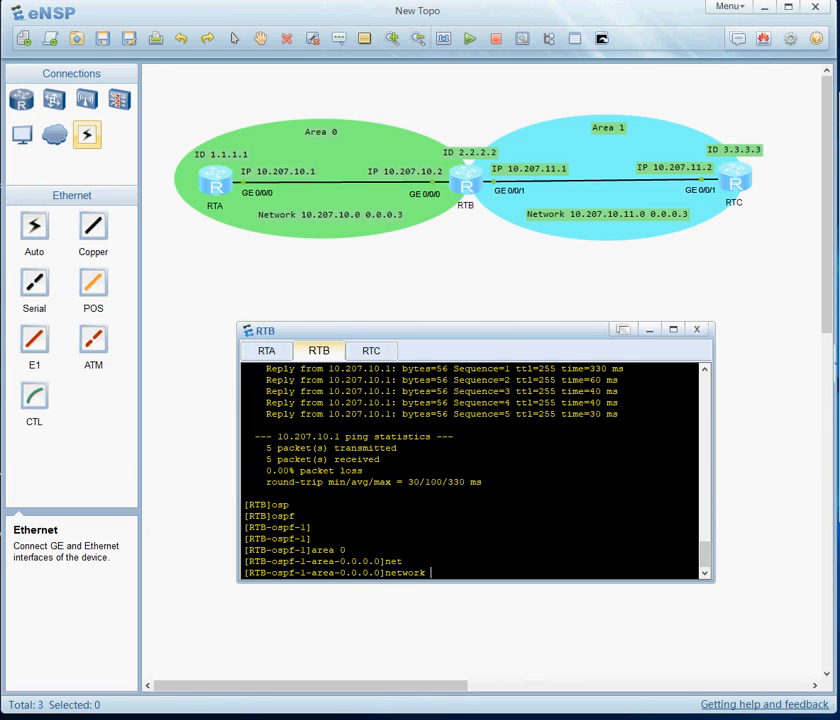
{"action": "type", "text": "10.207.10.0 0.0.0.3"}
{"action": "key", "text": "Return"}
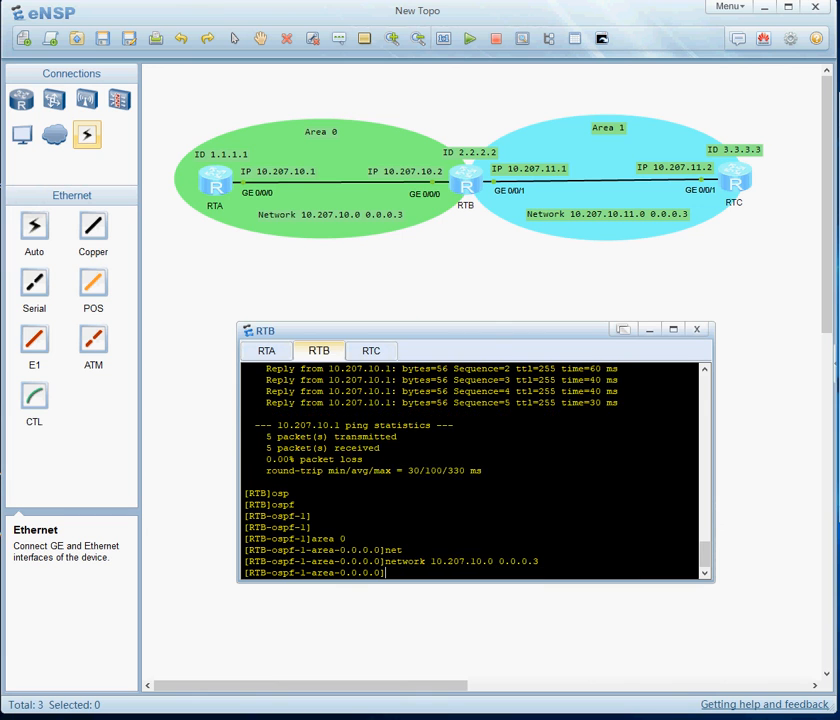
{"action": "key", "text": "Return"}
{"action": "key", "text": "Return"}
{"action": "key", "text": "Return"}
{"action": "key", "text": "Return"}
Create OSPF area 1 on RTB and enter its area view with area 1.
{"action": "type", "text": "area"}
{"action": "type", "text": " 1"}
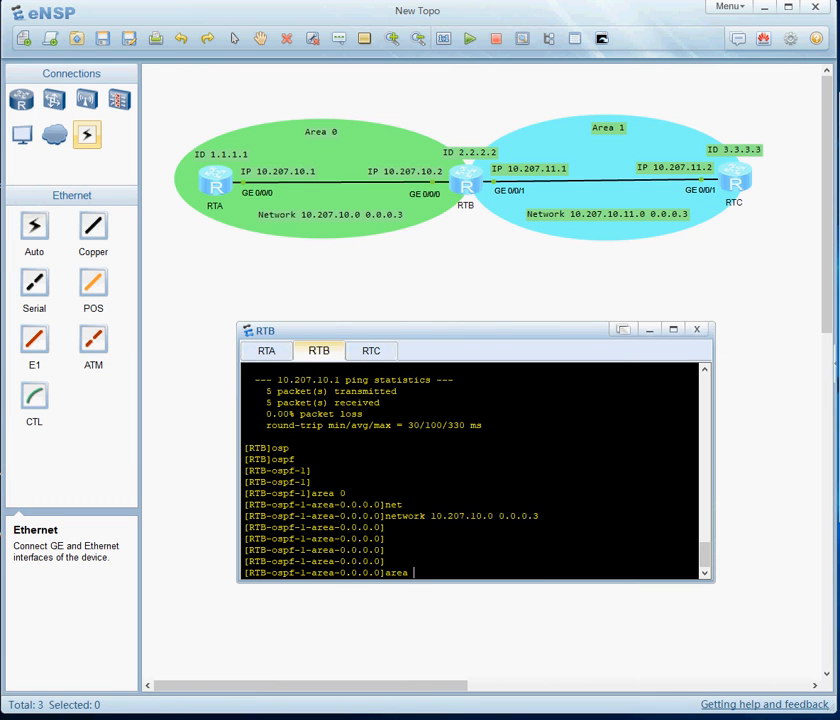
{"action": "key", "text": "Return"}
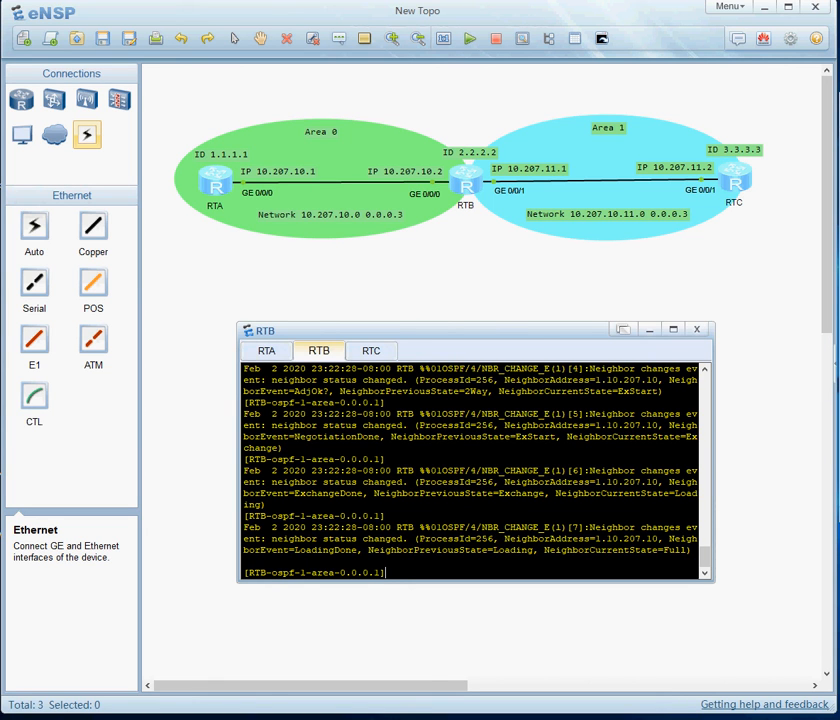
Examine the OSPF neighbor change messages in the consoles of RTB and RTA.
{"action": "scroll", "coordinate": [470, 470], "scroll_direction": "up", "scroll_amount": 4}
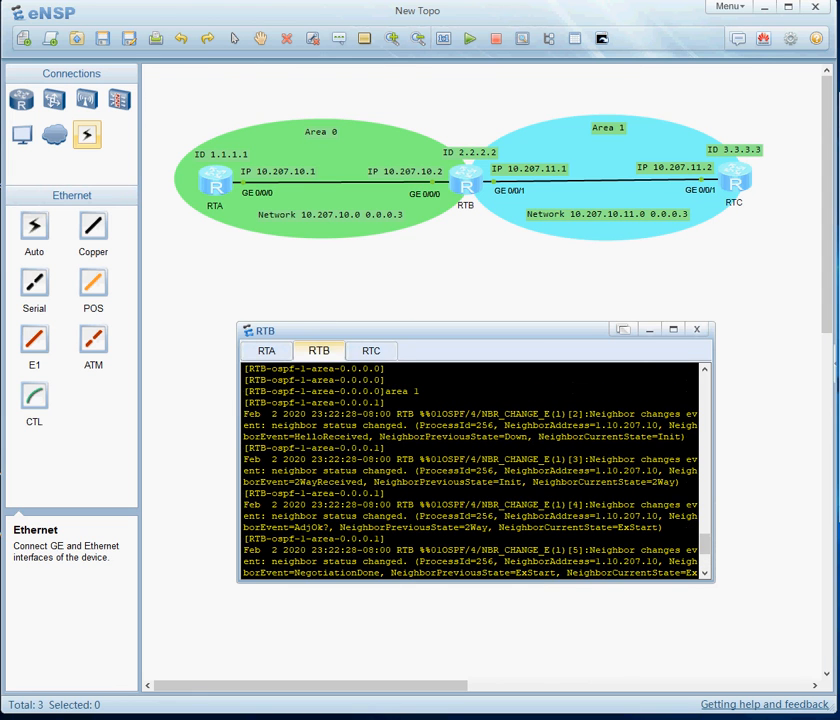
{"action": "left_click", "coordinate": [266, 351]}
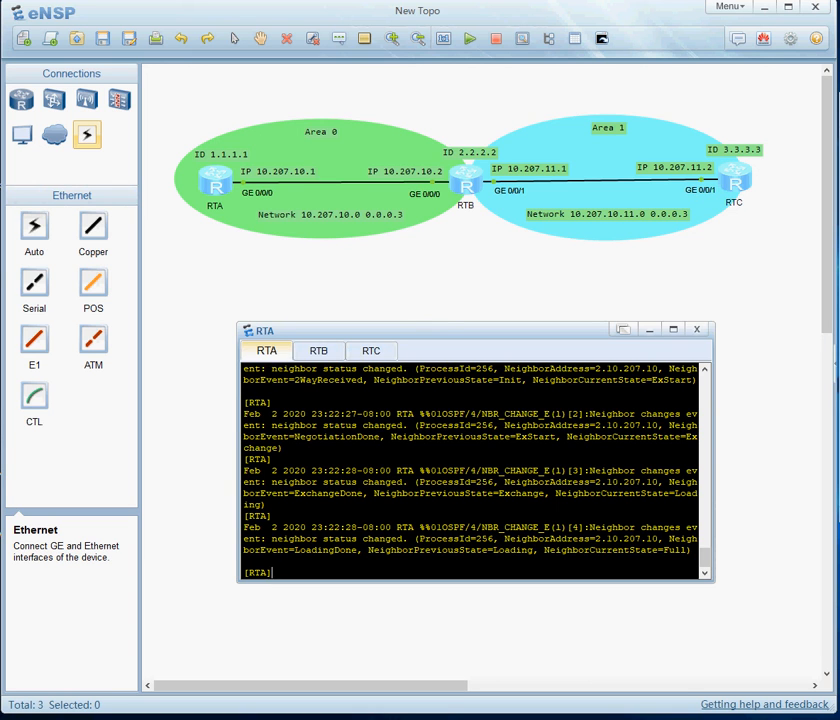
{"action": "left_click_drag", "start_coordinate": [692, 550], "coordinate": [243, 527]}
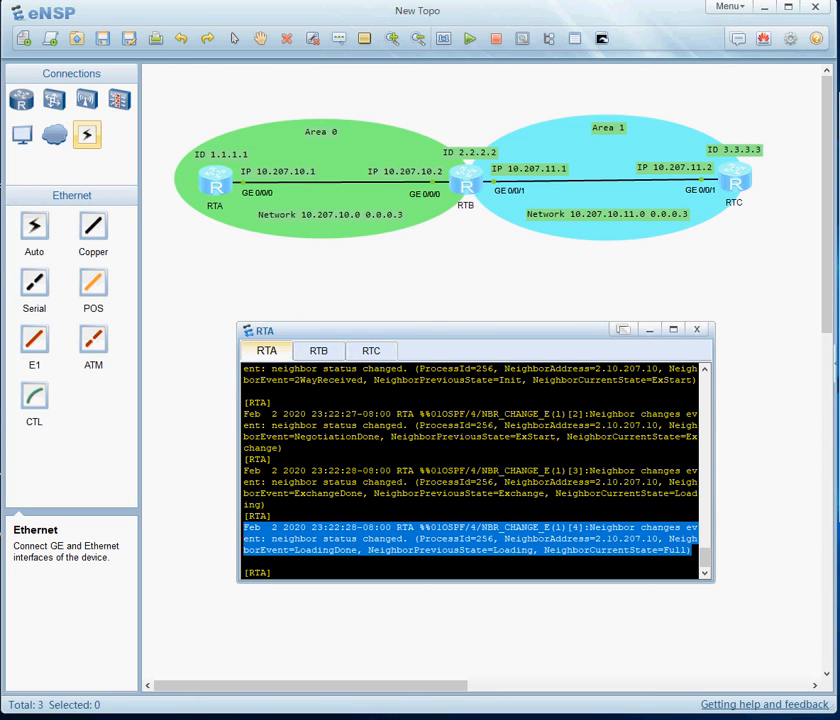
{"action": "left_click", "coordinate": [275, 572]}
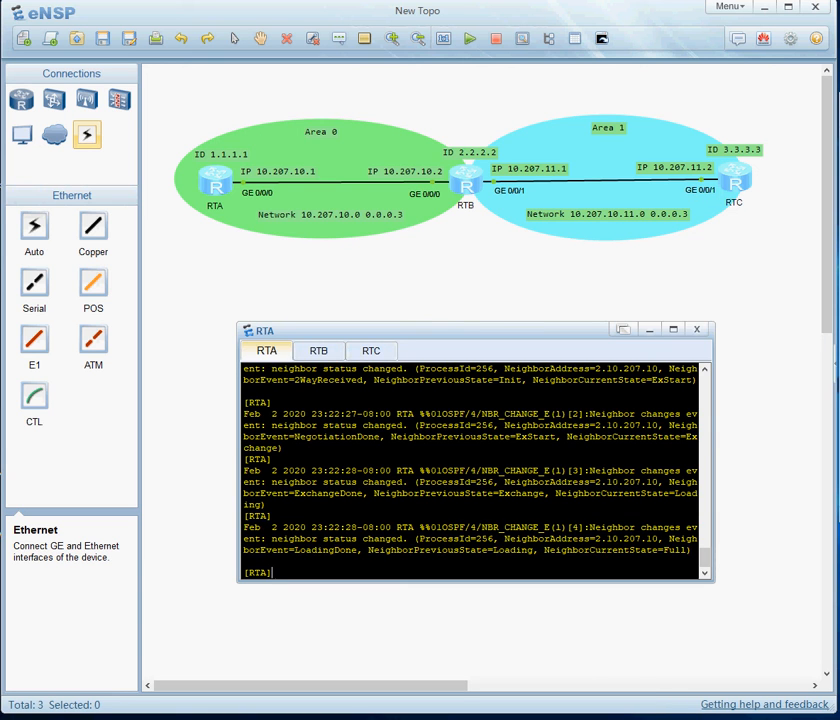
Widen the router console window on both sides and highlight the neighbor address in RTA's OSPF log messages.
{"action": "left_click_drag", "start_coordinate": [714, 450], "coordinate": [812, 450]}
{"action": "left_click_drag", "start_coordinate": [237, 376], "coordinate": [72, 376]}
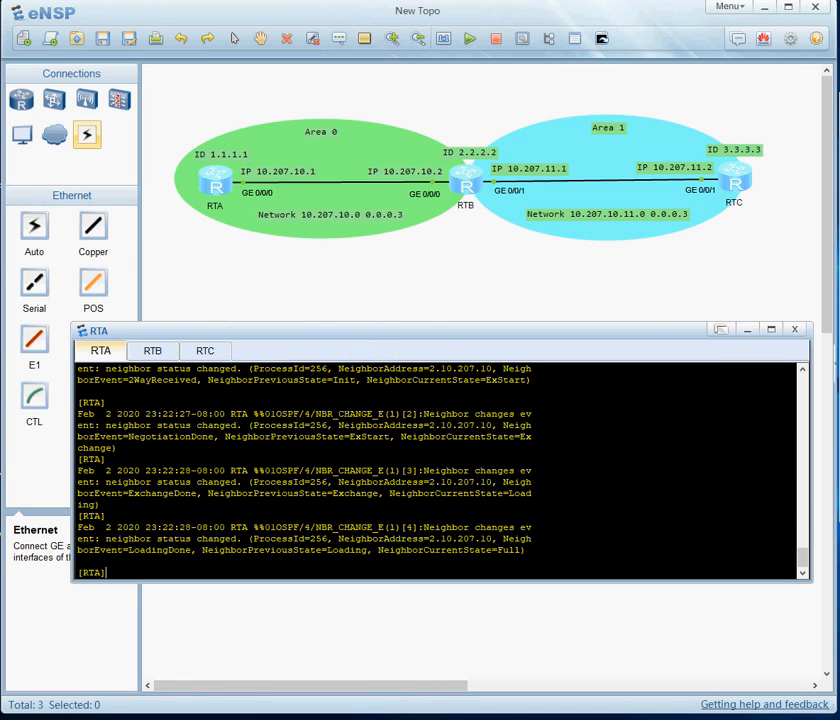
{"action": "left_click_drag", "start_coordinate": [78, 470], "coordinate": [536, 493]}
{"action": "left_click_drag", "start_coordinate": [441, 482], "coordinate": [492, 482]}
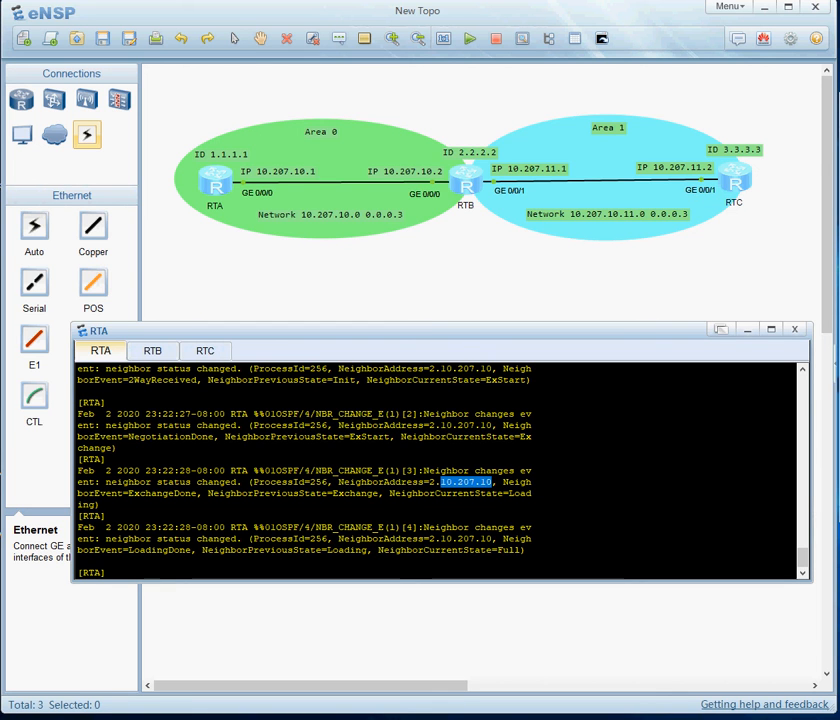
Advertise network 10.207.11.0 with wildcard mask 0.0.0.3 in RTB's OSPF area 1.
{"action": "left_click", "coordinate": [152, 351]}
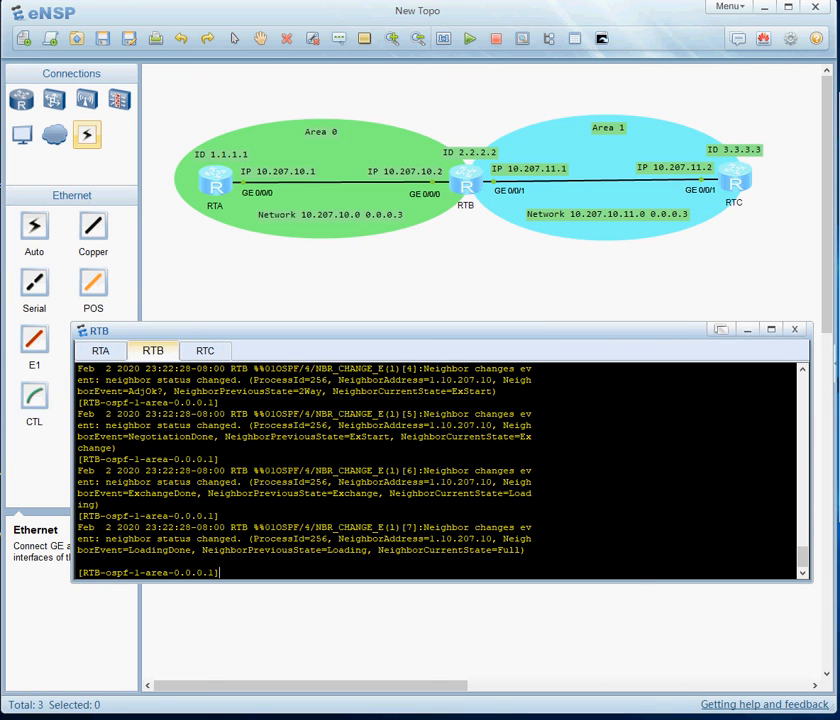
{"action": "type", "text": "net"}
{"action": "key", "text": "Tab"}
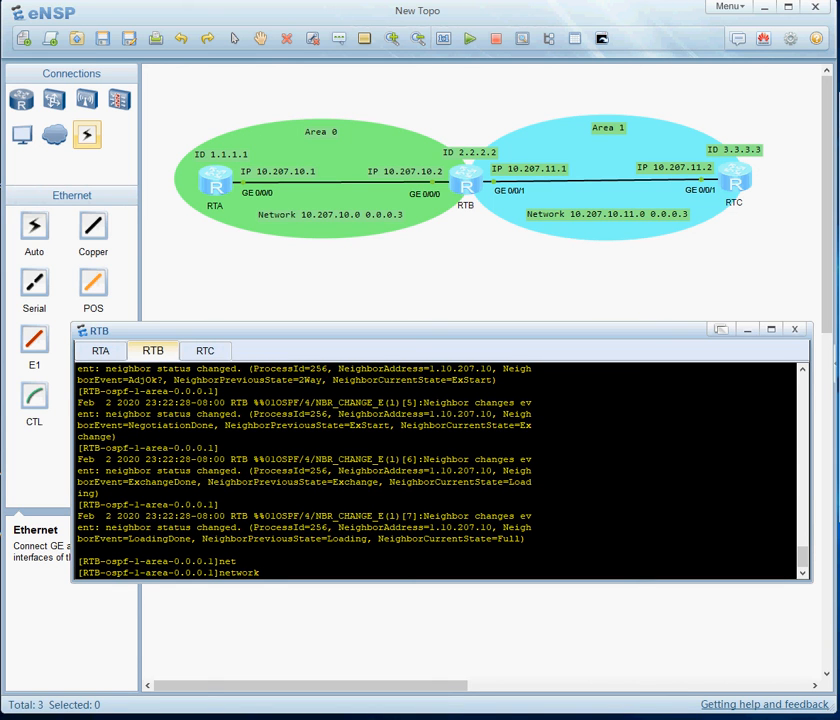
{"action": "type", "text": "10.207.11.0 0.0.0.3"}
{"action": "key", "text": "Return"}
{"action": "key", "text": "Return"}
{"action": "key", "text": "Return"}
{"action": "key", "text": "Return"}
{"action": "key", "text": "Return"}
{"action": "key", "text": "Return"}
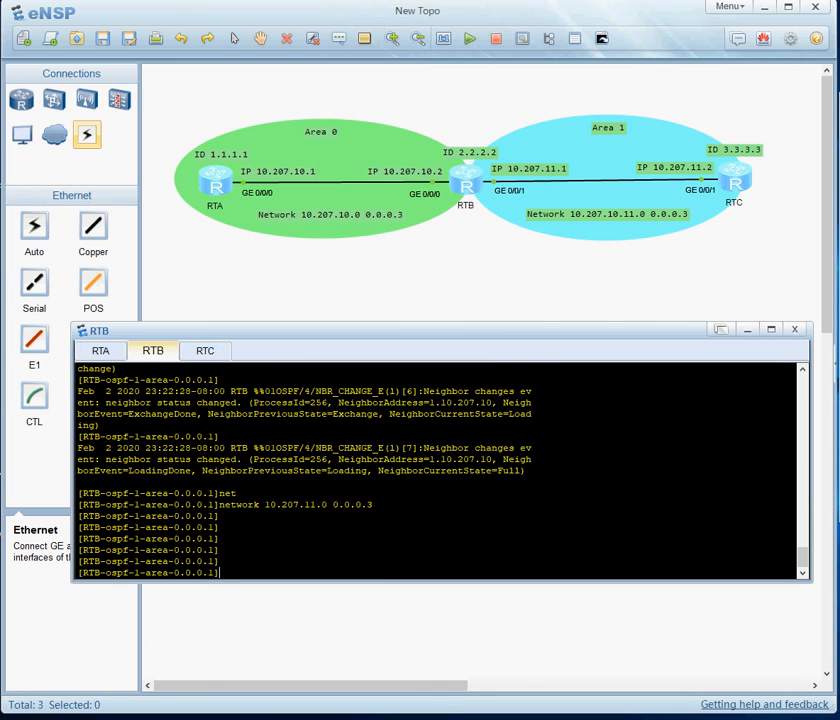
Leave RTB's OSPF area 1 and OSPF process views with q to return to its system view.
{"action": "type", "text": "q"}
{"action": "key", "text": "Return"}
{"action": "type", "text": "q"}
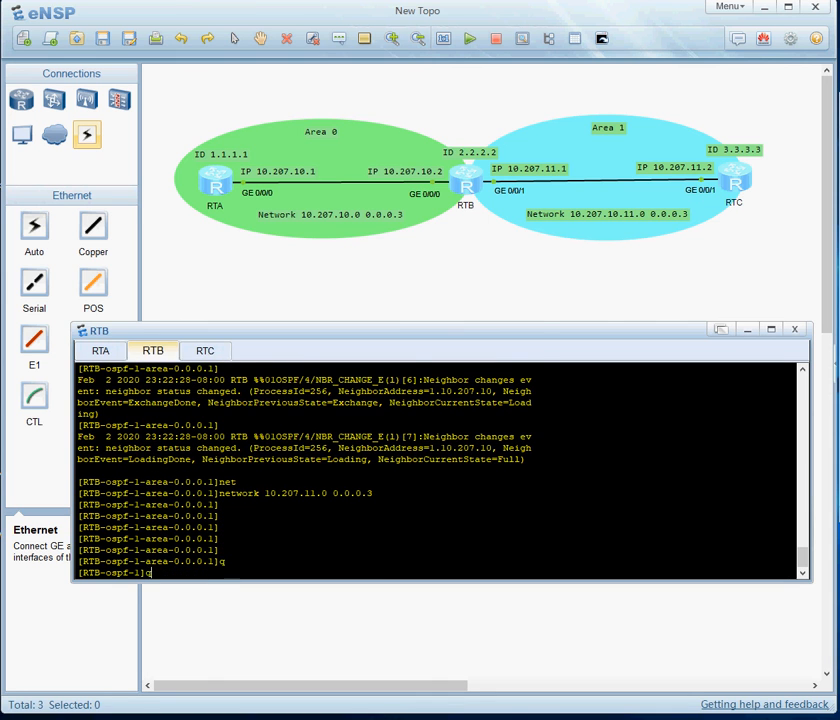
{"action": "key", "text": "Return"}
{"action": "key", "text": "Return"}
{"action": "key", "text": "Return"}
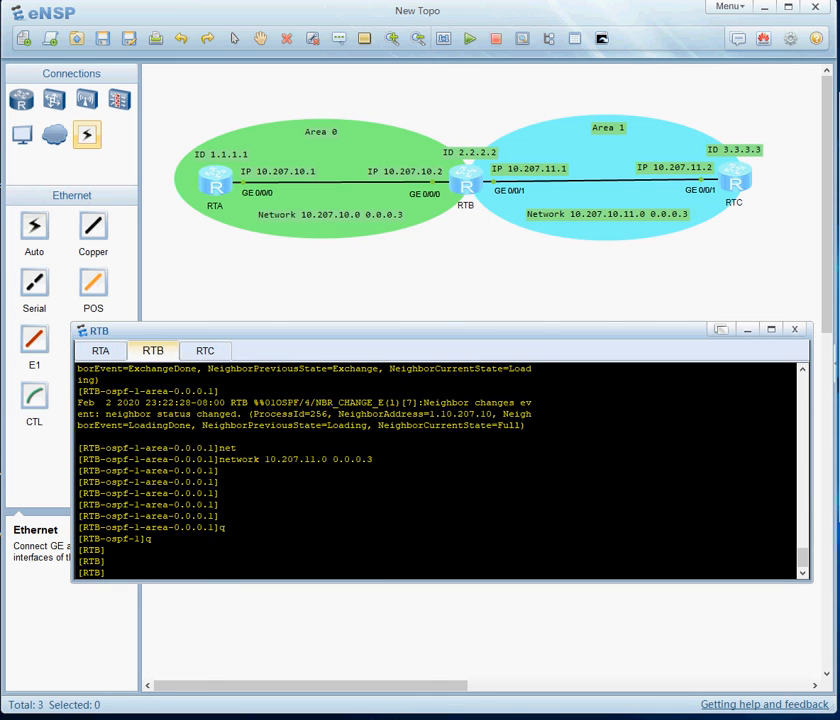
Run dis ospf int on RTA and compare its State, DR and BDR entries with those of the earlier run.
{"action": "left_click", "coordinate": [101, 351]}
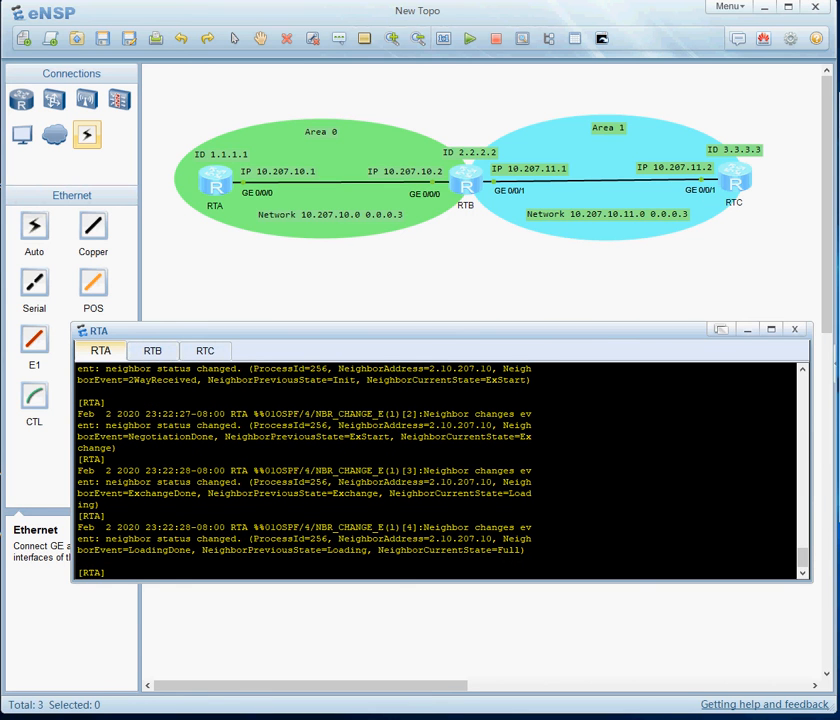
{"action": "type", "text": "dis ospf int"}
{"action": "key", "text": "Return"}
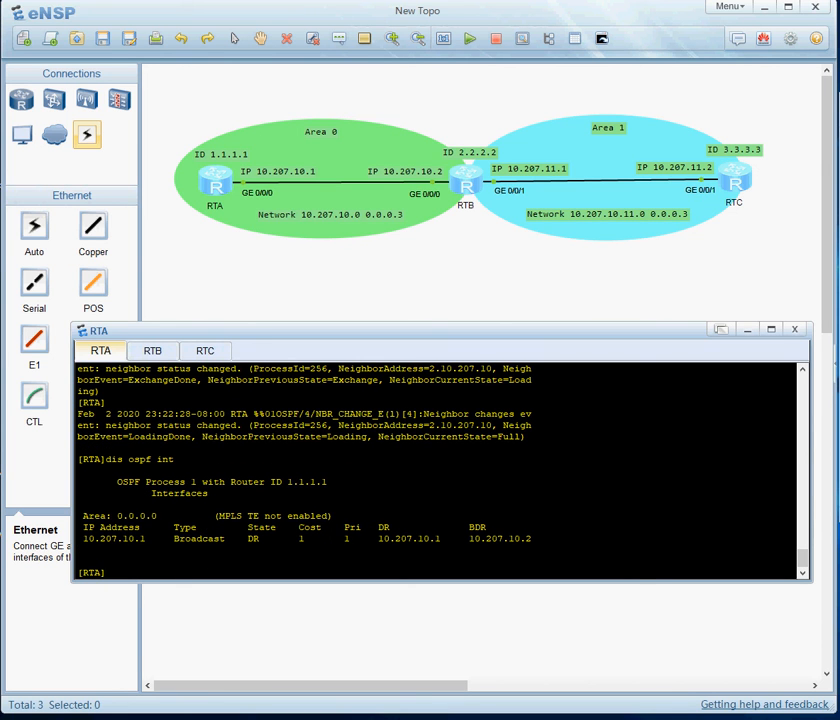
{"action": "scroll", "coordinate": [440, 470], "scroll_direction": "up", "scroll_amount": 5}
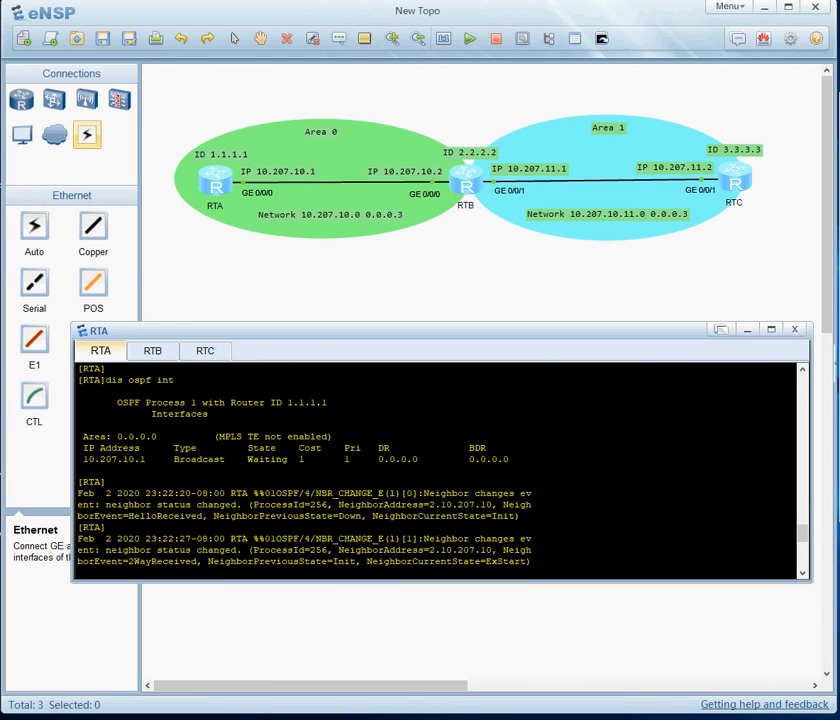
{"action": "left_click_drag", "start_coordinate": [373, 459], "coordinate": [514, 459]}
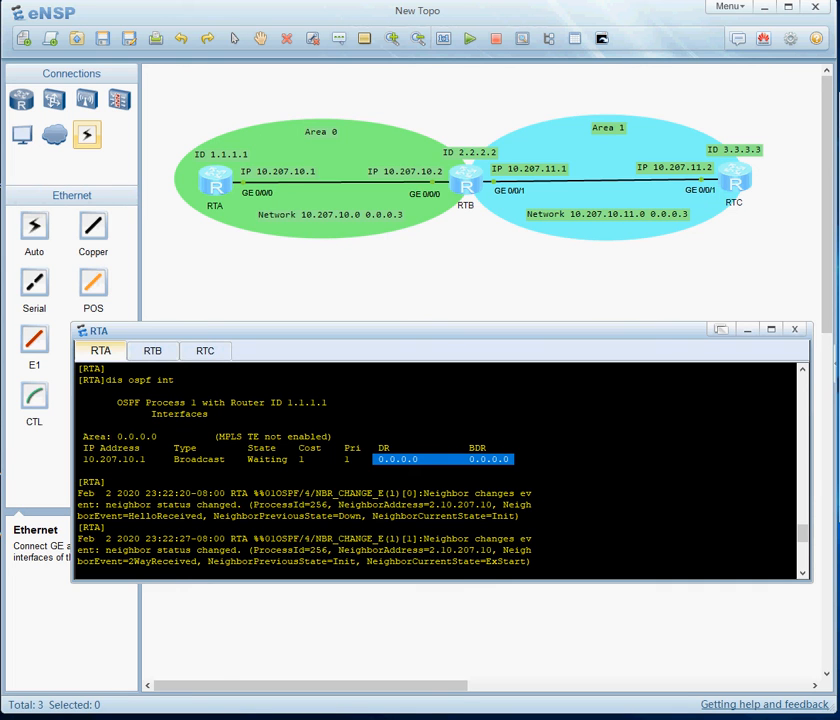
{"action": "left_click_drag", "start_coordinate": [247, 459], "coordinate": [514, 459]}
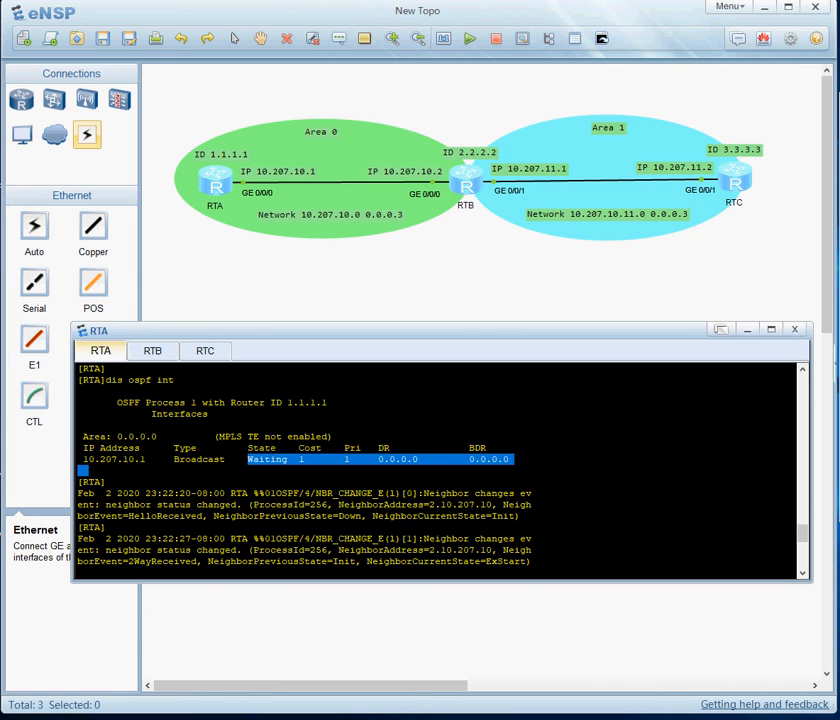
{"action": "scroll", "coordinate": [510, 462], "scroll_direction": "down", "scroll_amount": 9}
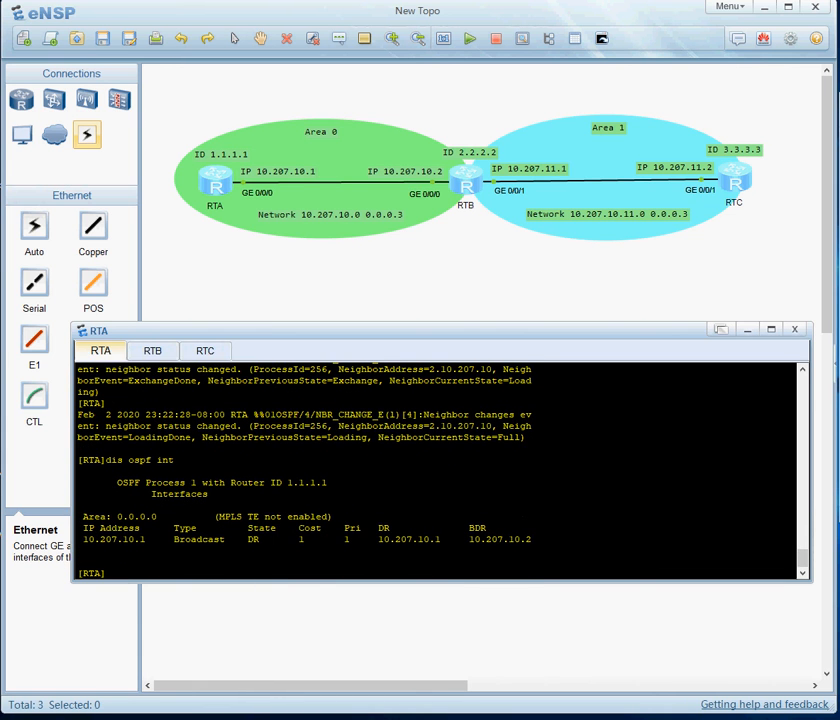
{"action": "left_click_drag", "start_coordinate": [248, 540], "coordinate": [378, 540]}
{"action": "left_click", "coordinate": [535, 541]}
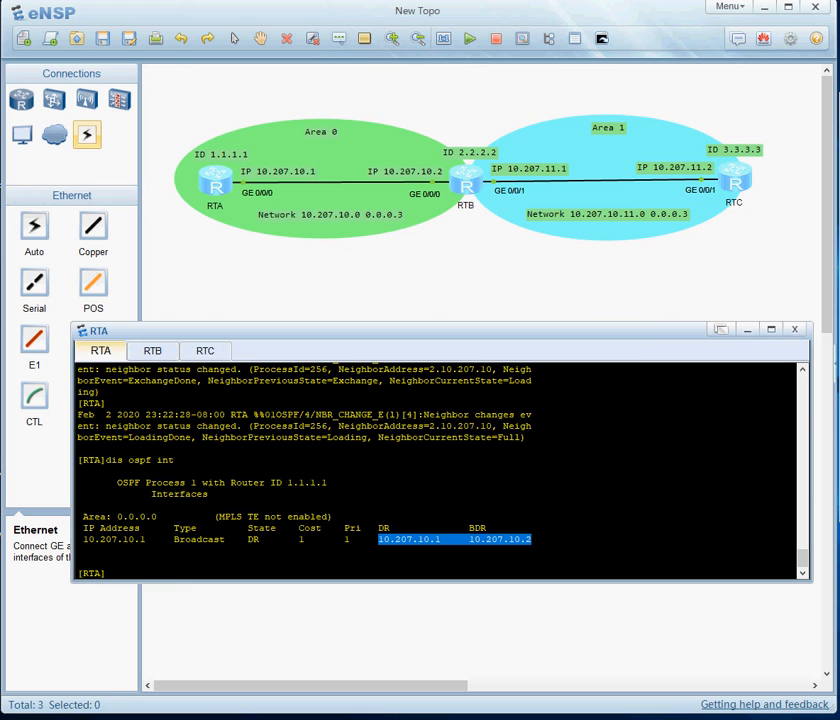
{"action": "left_click", "coordinate": [535, 540]}
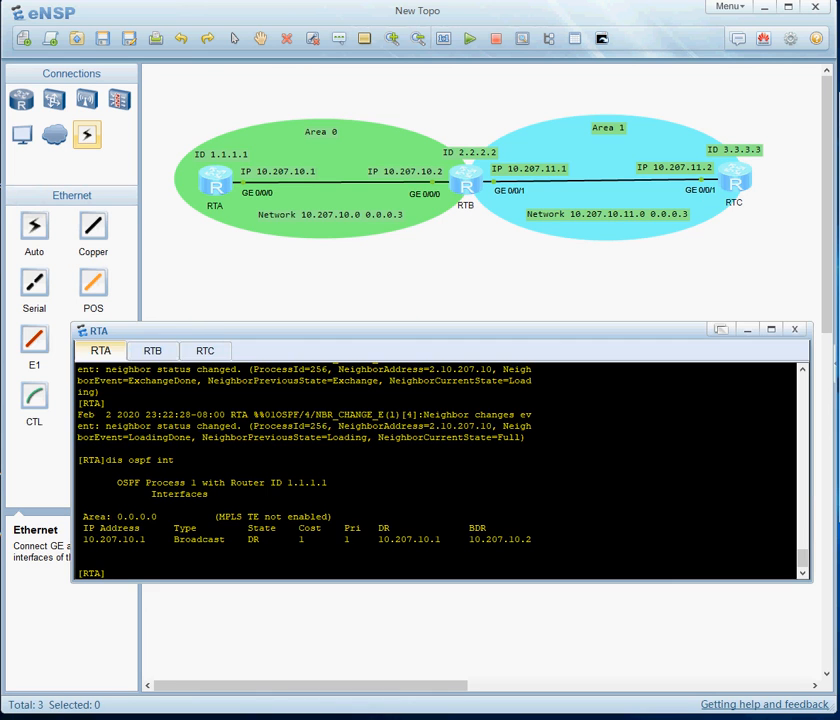
Highlight the 10.207.10.1 and 10.207.10.2 address labels in the topology's Area 0, then bring the router console back.
{"action": "left_click", "coordinate": [309, 172]}
{"action": "key", "text": "ctrl+a"}
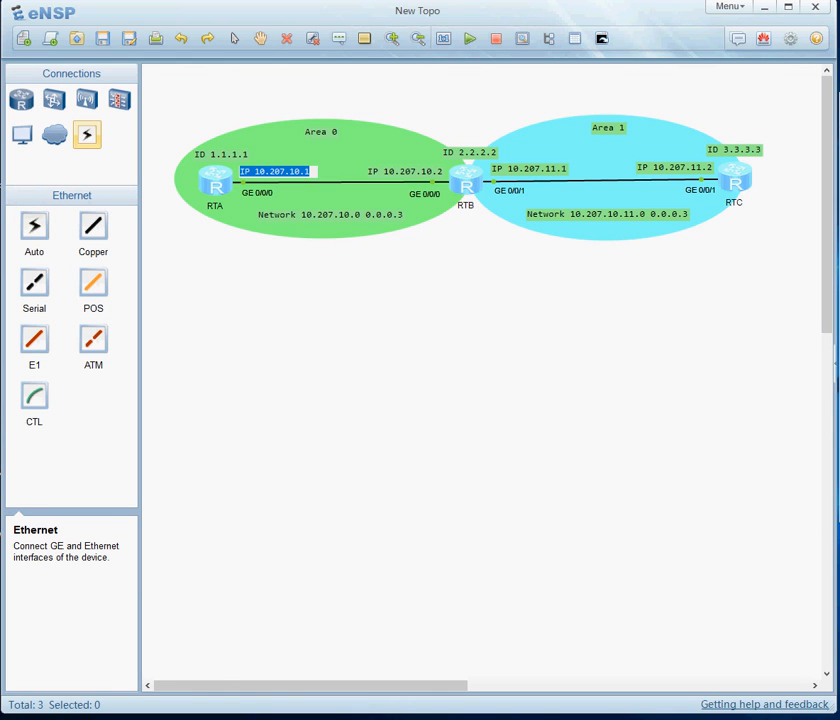
{"action": "left_click", "coordinate": [437, 172]}
{"action": "left_click_drag", "start_coordinate": [367, 172], "coordinate": [441, 172]}
{"action": "left_click", "coordinate": [441, 290]}
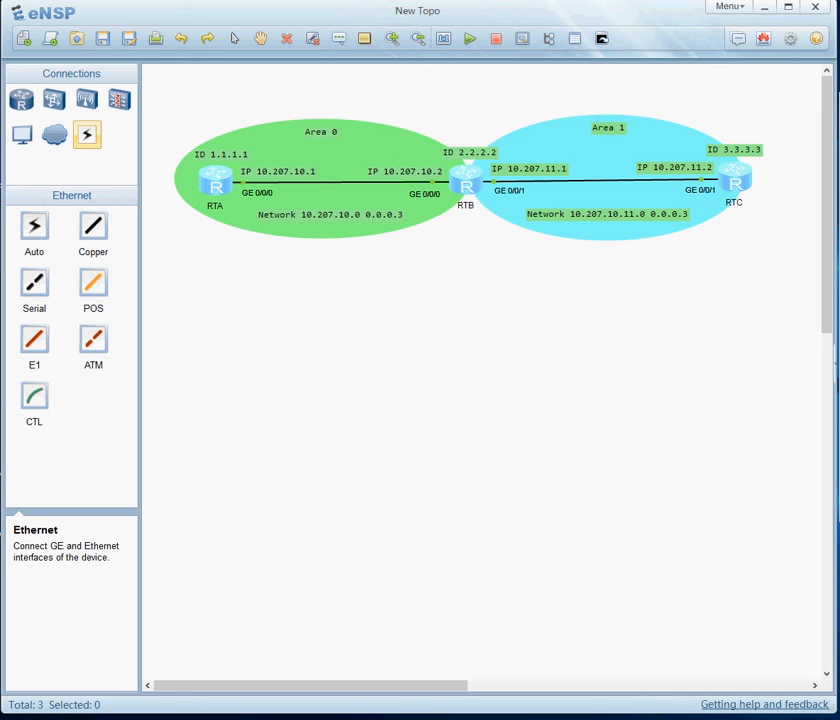
{"action": "mouse_move", "coordinate": [467, 718]}
{"action": "left_click", "coordinate": [516, 677]}
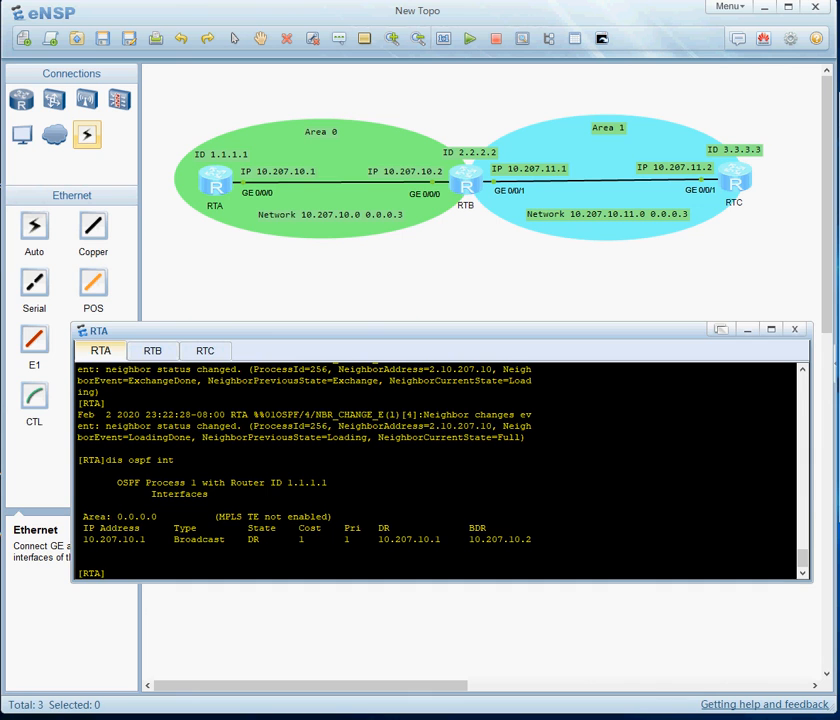
Run dis ospf int on RTB and examine the DR and BDR of its area 0.0.0.0 interface.
{"action": "left_click", "coordinate": [152, 351]}
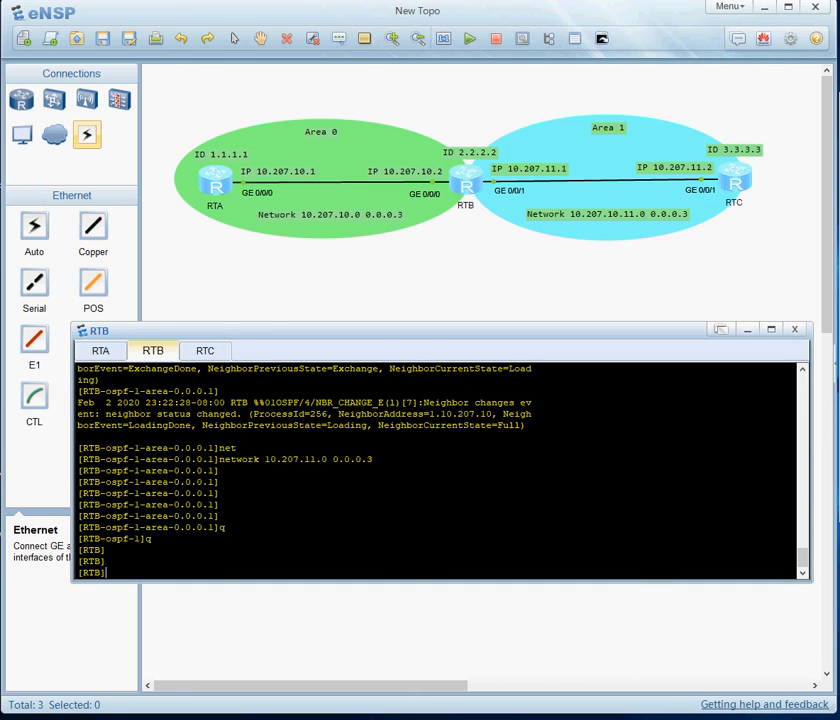
{"action": "type", "text": "dis ospf int"}
{"action": "key", "text": "Return"}
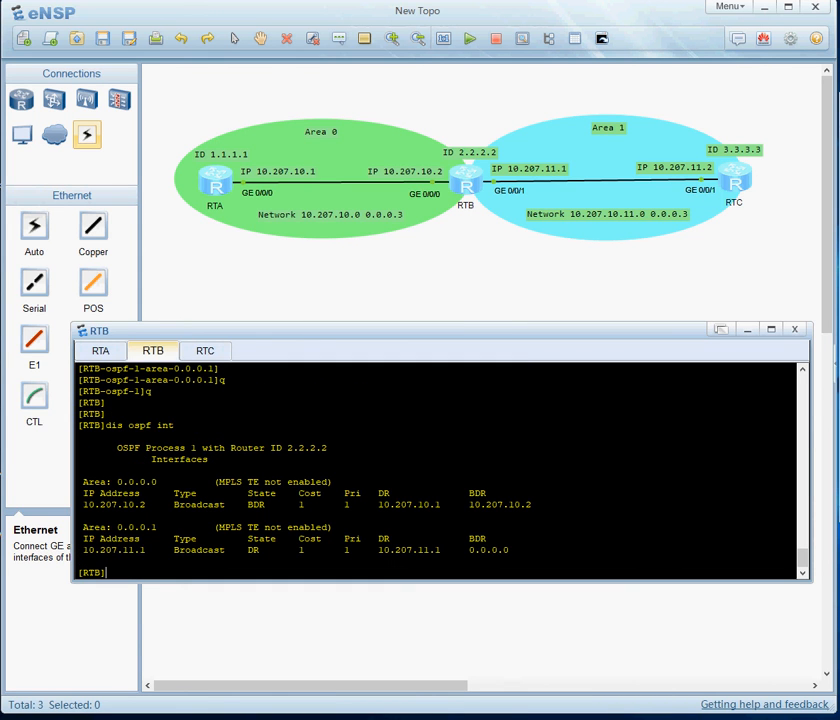
{"action": "left_click_drag", "start_coordinate": [83, 481], "coordinate": [162, 481]}
{"action": "left_click", "coordinate": [164, 482]}
{"action": "left_click_drag", "start_coordinate": [83, 504], "coordinate": [537, 504]}
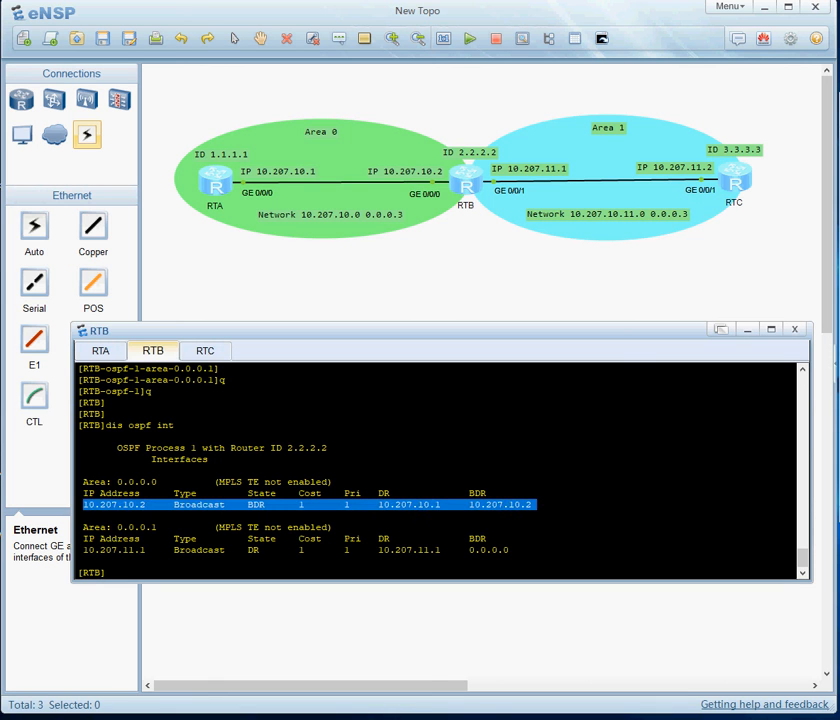
{"action": "left_click_drag", "start_coordinate": [378, 504], "coordinate": [529, 504]}
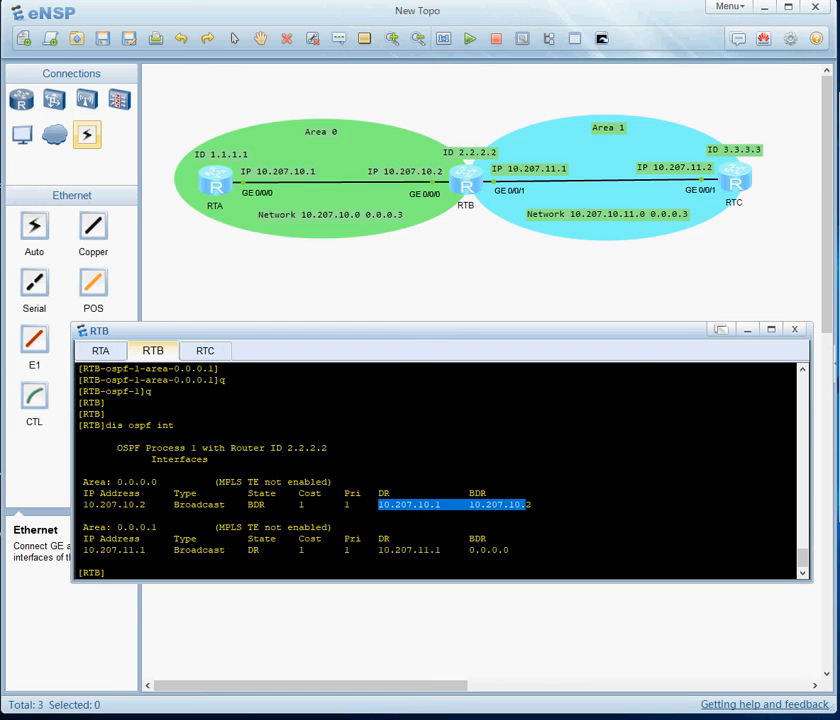
Examine the state, DR and BDR of RTB's area 0.0.0.1 interface against the topology's Area 1 label.
{"action": "left_click_drag", "start_coordinate": [83, 527], "coordinate": [157, 527]}
{"action": "left_click", "coordinate": [620, 128]}
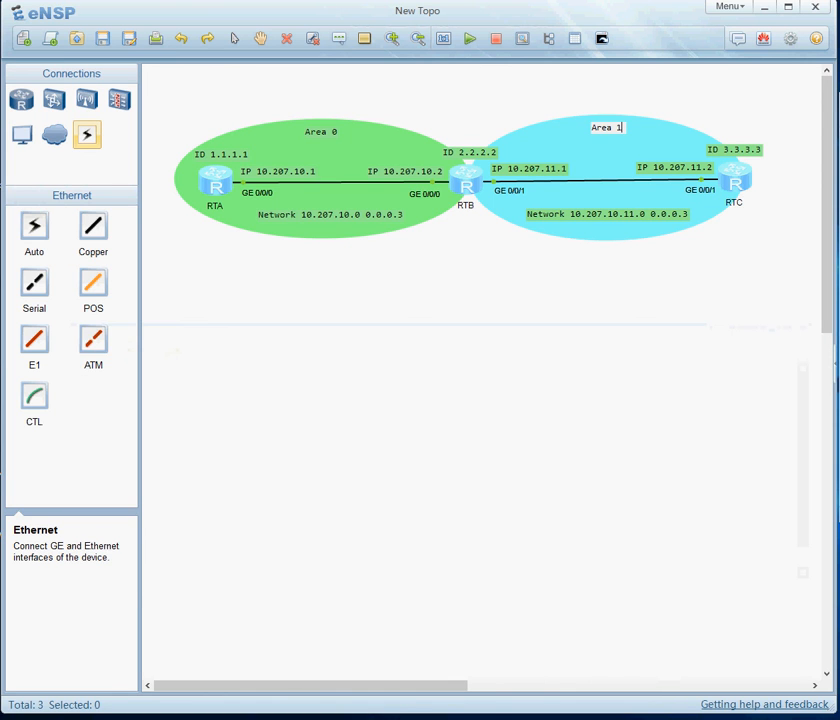
{"action": "left_click", "coordinate": [465, 717]}
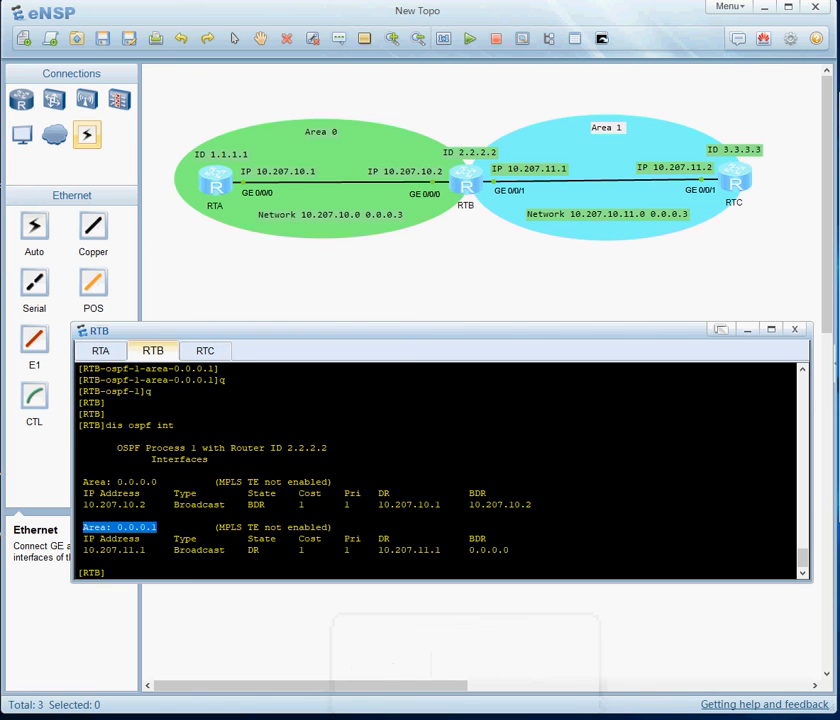
{"action": "left_click", "coordinate": [230, 550]}
{"action": "left_click_drag", "start_coordinate": [180, 550], "coordinate": [299, 550]}
{"action": "left_click", "coordinate": [262, 552]}
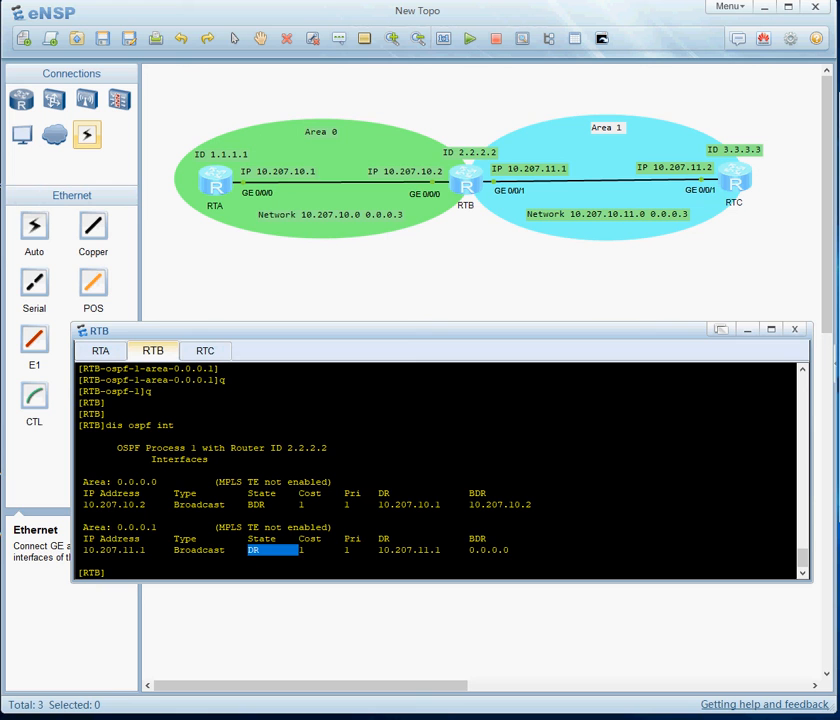
{"action": "left_click", "coordinate": [299, 550]}
{"action": "left_click_drag", "start_coordinate": [381, 550], "coordinate": [512, 550]}
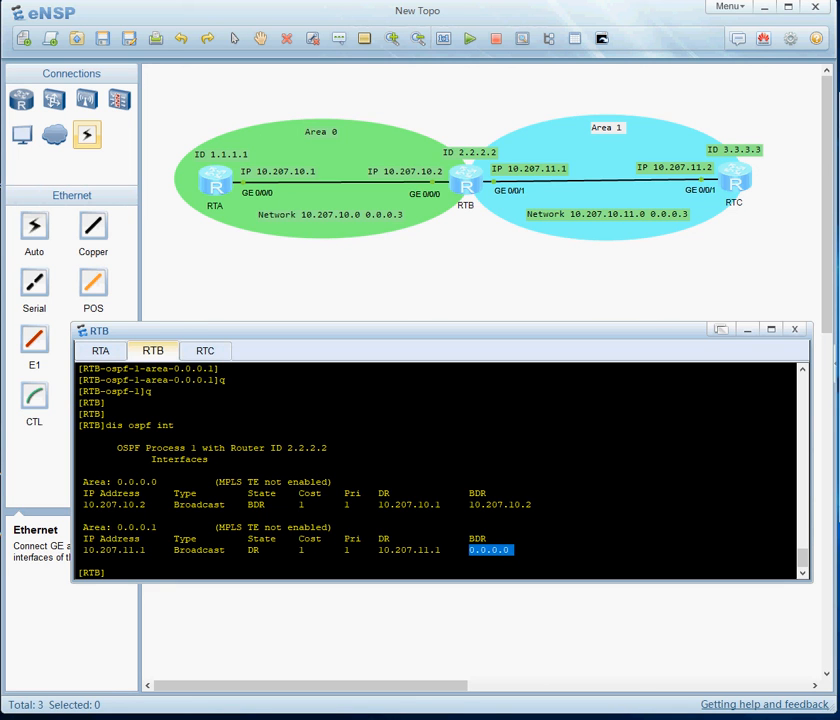
Log back on to the timed-out RTC console and enter system view with sys.
{"action": "left_click", "coordinate": [205, 351]}
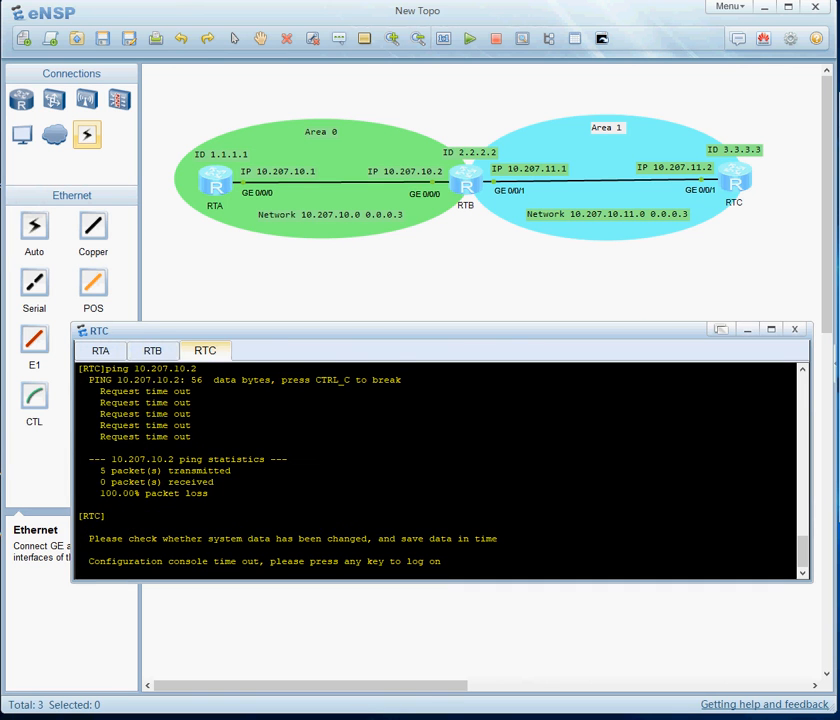
{"action": "key", "text": "Return"}
{"action": "key", "text": "Return"}
{"action": "key", "text": "Return"}
{"action": "key", "text": "Return"}
{"action": "type", "text": "sys"}
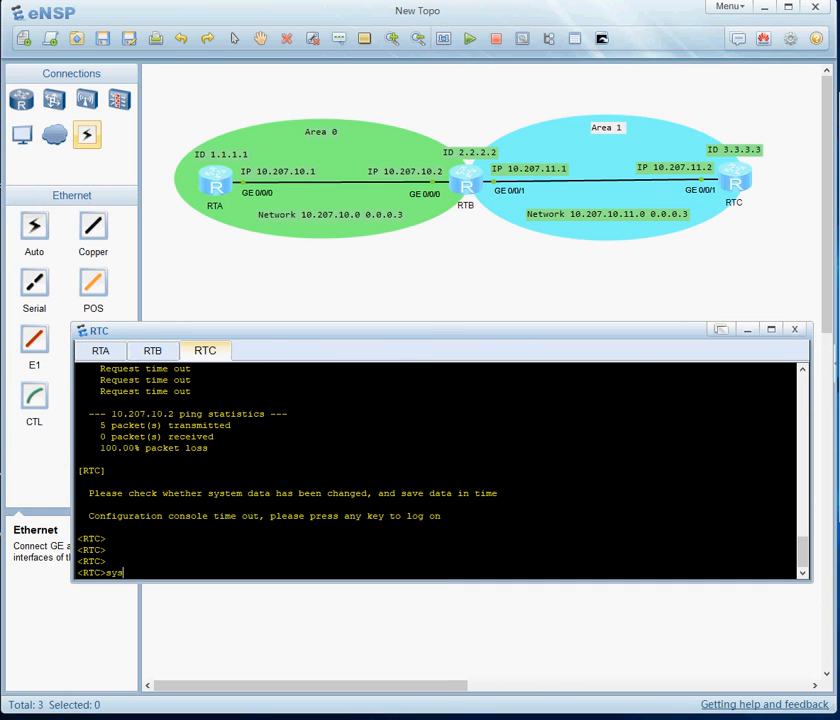
{"action": "key", "text": "Return"}
{"action": "key", "text": "Return"}
{"action": "key", "text": "Return"}
{"action": "key", "text": "Return"}
{"action": "key", "text": "Return"}
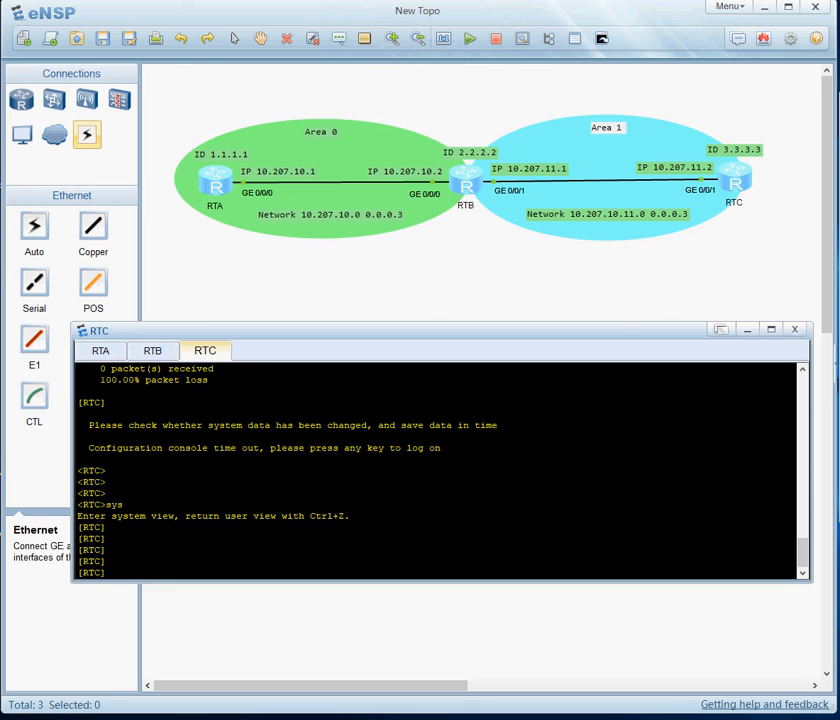
Start the OSPF process on RTC and create its area 1 with area 1.
{"action": "type", "text": "ro"}
{"action": "key", "text": "BackSpace"}
{"action": "key", "text": "BackSpace"}
{"action": "type", "text": "ospf"}
{"action": "key", "text": "Return"}
{"action": "key", "text": "Return"}
{"action": "key", "text": "Return"}
{"action": "type", "text": "are"}
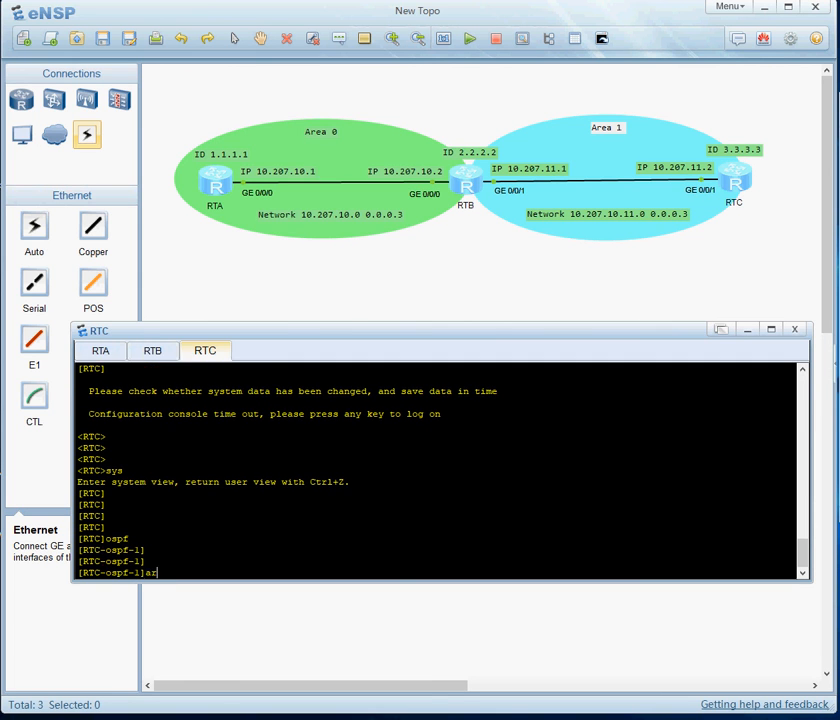
{"action": "type", "text": "a 1"}
{"action": "key", "text": "Return"}
{"action": "key", "text": "Return"}
{"action": "key", "text": "Return"}
{"action": "key", "text": "Return"}
Advertise network 10.207.11.0 with wildcard mask 0.0.0.3 in RTC's OSPF area 1.
{"action": "type", "text": "net"}
{"action": "key", "text": "Tab"}
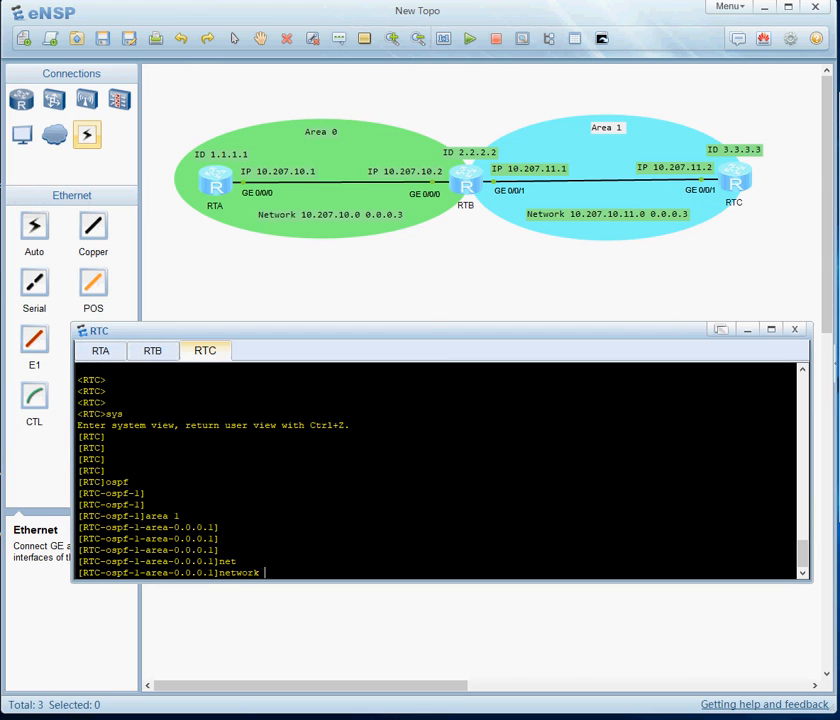
{"action": "type", "text": "10.207.11.0 0.0.0.3"}
{"action": "key", "text": "Return"}
{"action": "key", "text": "Return"}
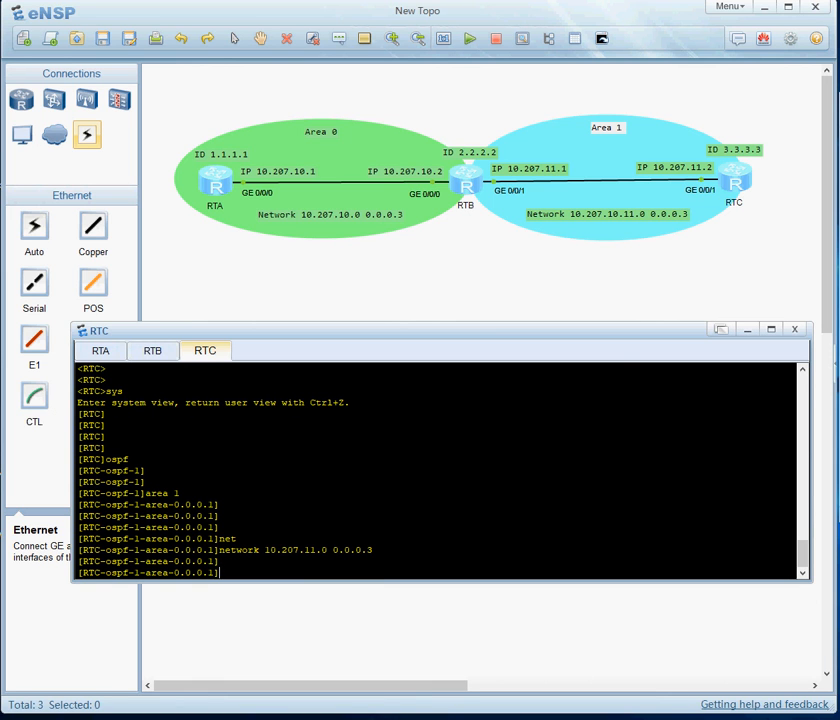
Leave RTC's OSPF area 1 and OSPF process views with q to return to its system view.
{"action": "key", "text": "Return"}
{"action": "key", "text": "Return"}
{"action": "key", "text": "Return"}
{"action": "key", "text": "Return"}
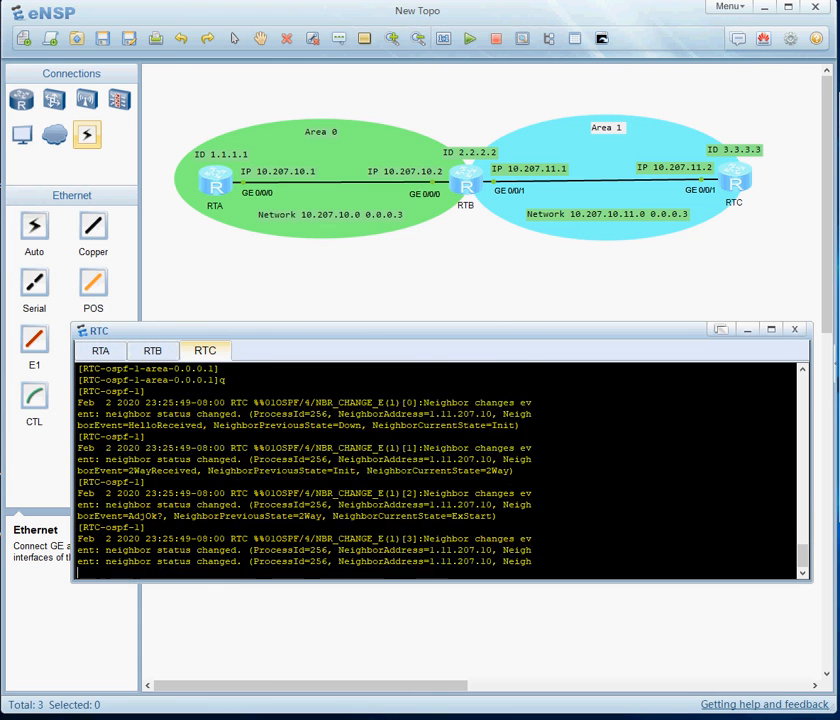
{"action": "type", "text": "q"}
{"action": "key", "text": "Return"}
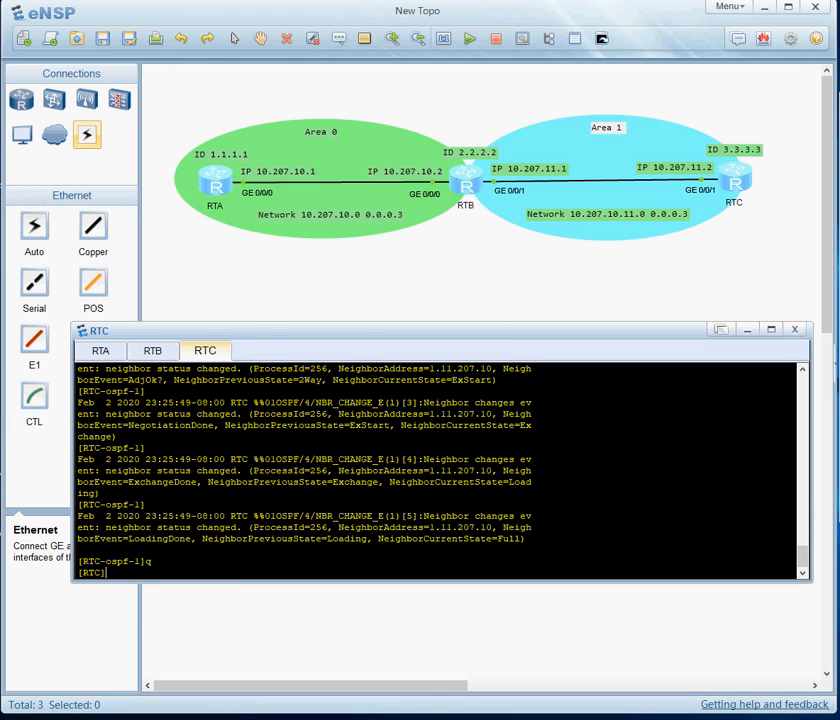
Highlight and read the last OSPF neighbor change message in RTC's console.
{"action": "left_click_drag", "start_coordinate": [525, 539], "coordinate": [78, 504]}
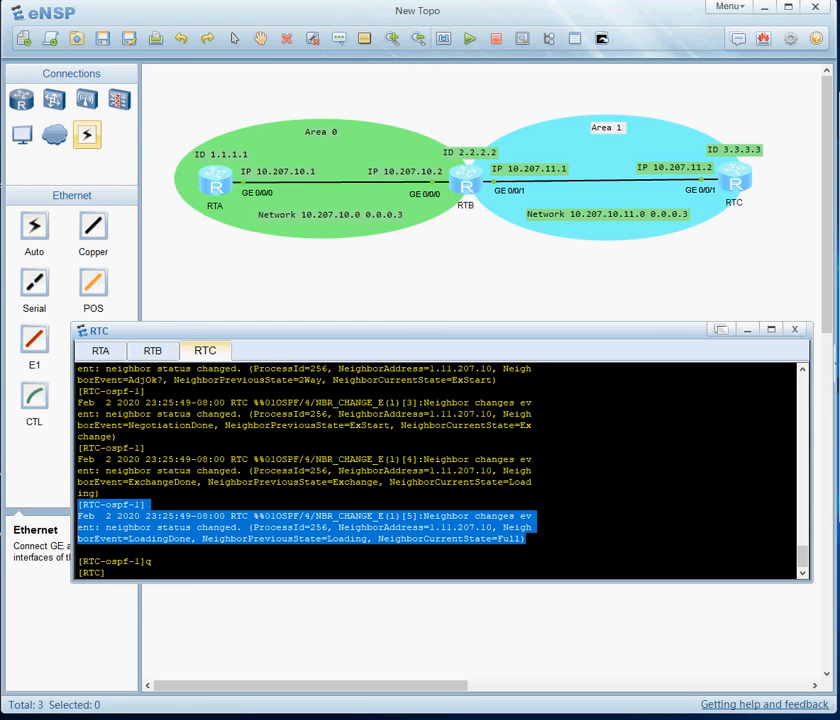
{"action": "left_click", "coordinate": [79, 512]}
{"action": "left_click_drag", "start_coordinate": [78, 516], "coordinate": [525, 539]}
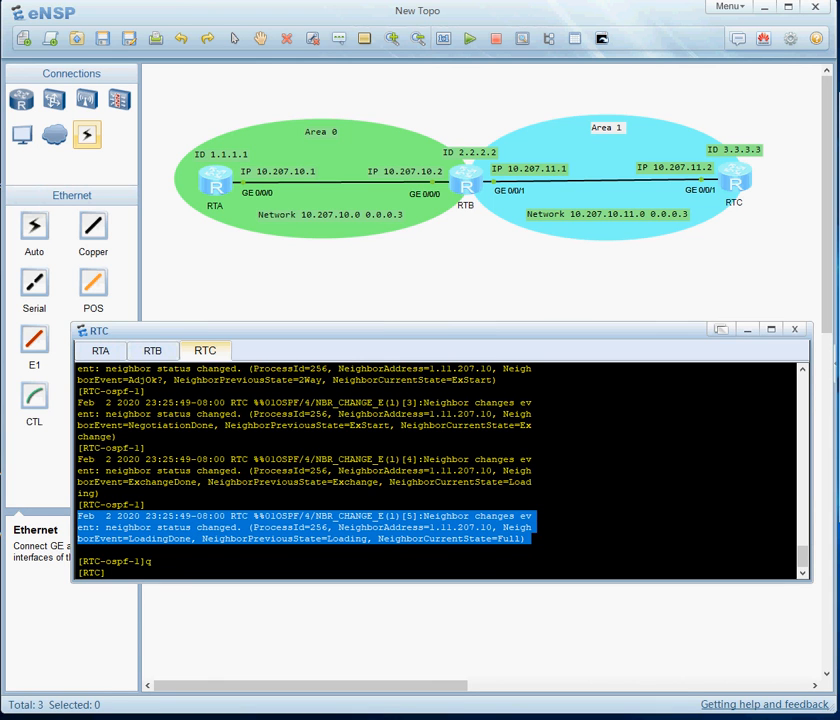
{"action": "left_click", "coordinate": [107, 573]}
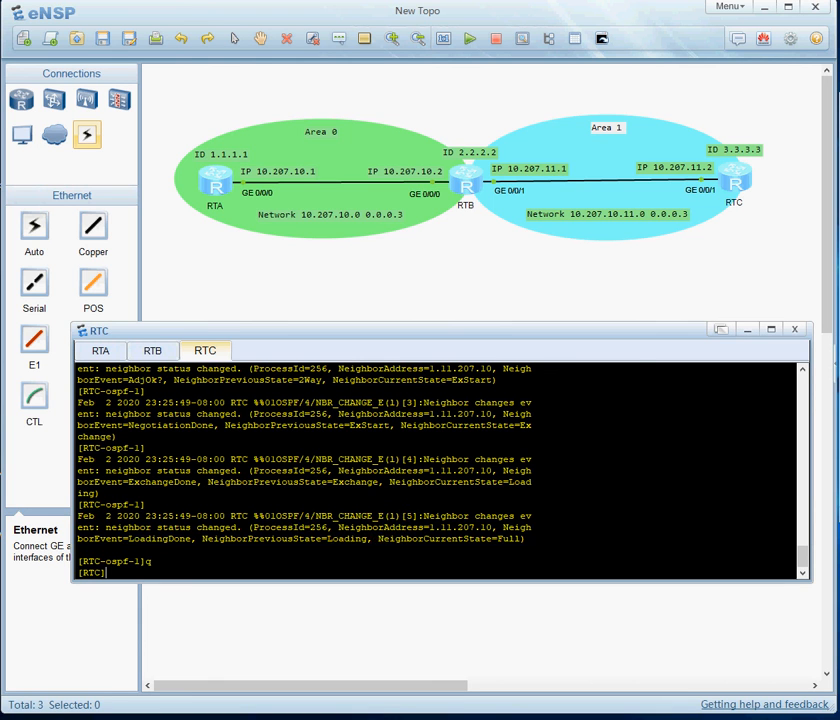
Display RTC's OSPF interfaces with dis ospf int.
{"action": "key", "text": "Return"}
{"action": "key", "text": "Return"}
{"action": "key", "text": "Return"}
{"action": "key", "text": "Return"}
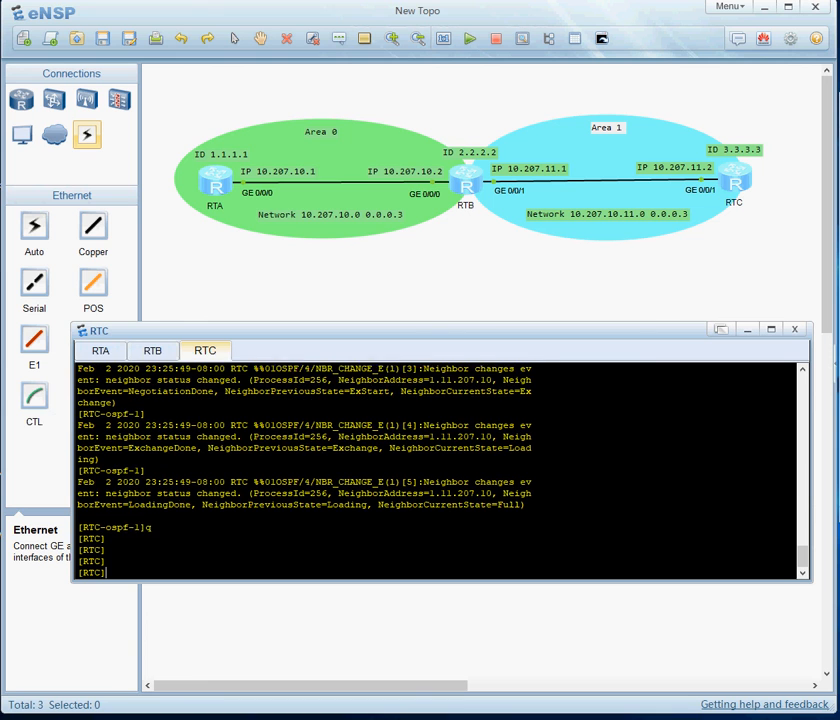
{"action": "type", "text": "dis "}
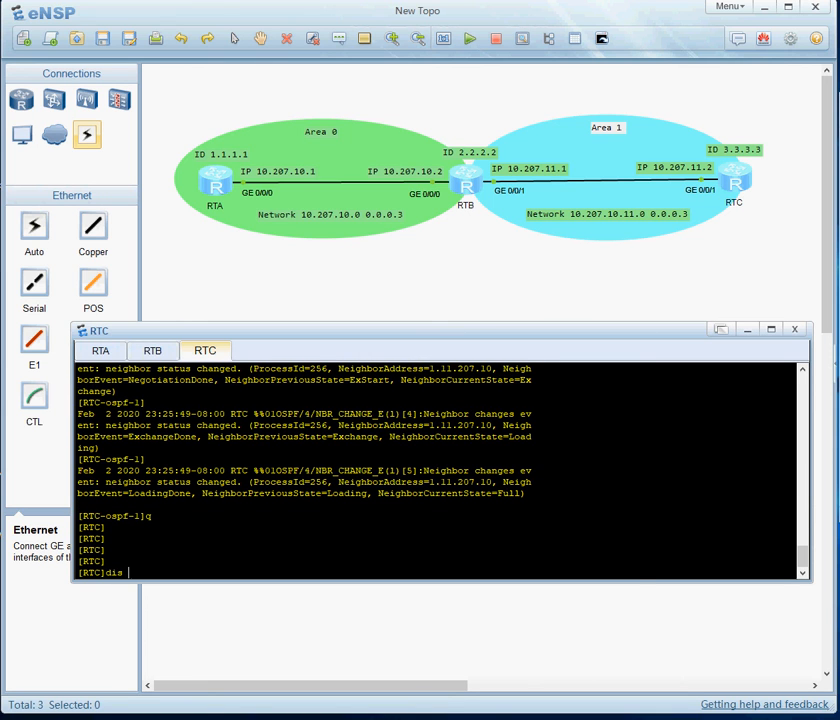
{"action": "type", "text": "ospf int"}
{"action": "key", "text": "Return"}
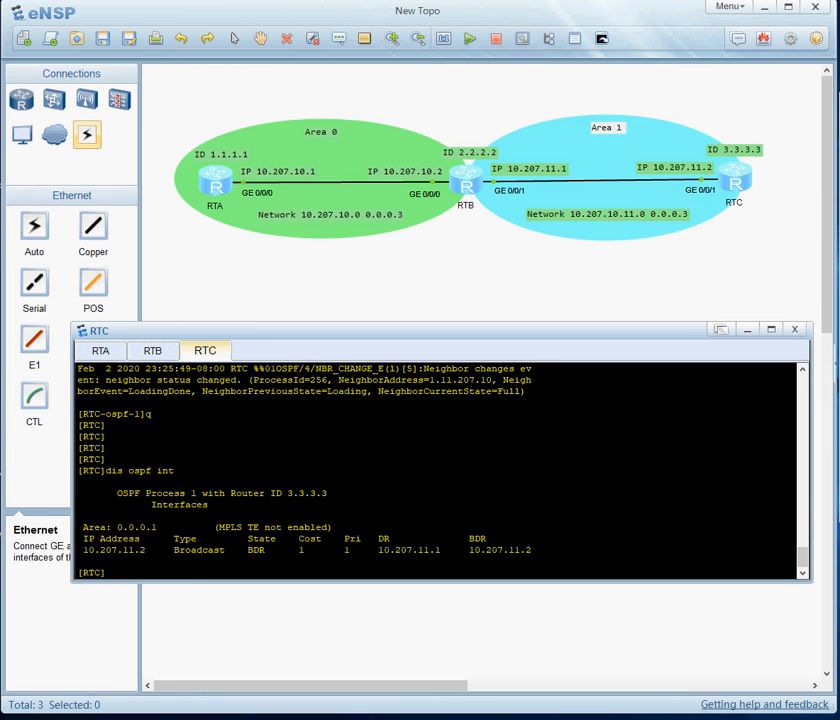
Highlight the DR, BDR and interface addresses in RTC's OSPF interface output and compare them with RTC's IP label in the topology.
{"action": "left_click_drag", "start_coordinate": [378, 550], "coordinate": [536, 550]}
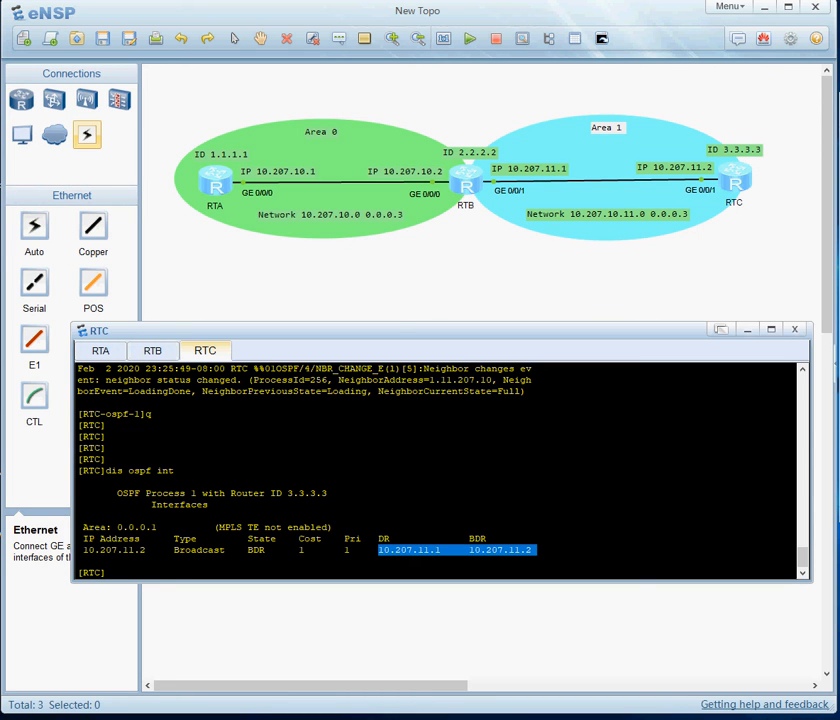
{"action": "left_click_drag", "start_coordinate": [83, 550], "coordinate": [145, 550]}
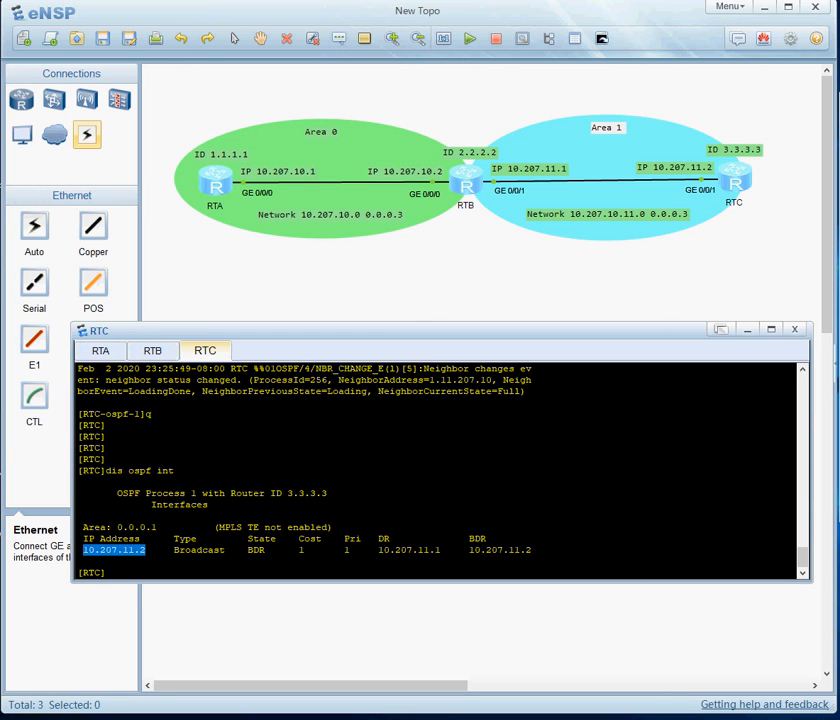
{"action": "double_click", "coordinate": [705, 168]}
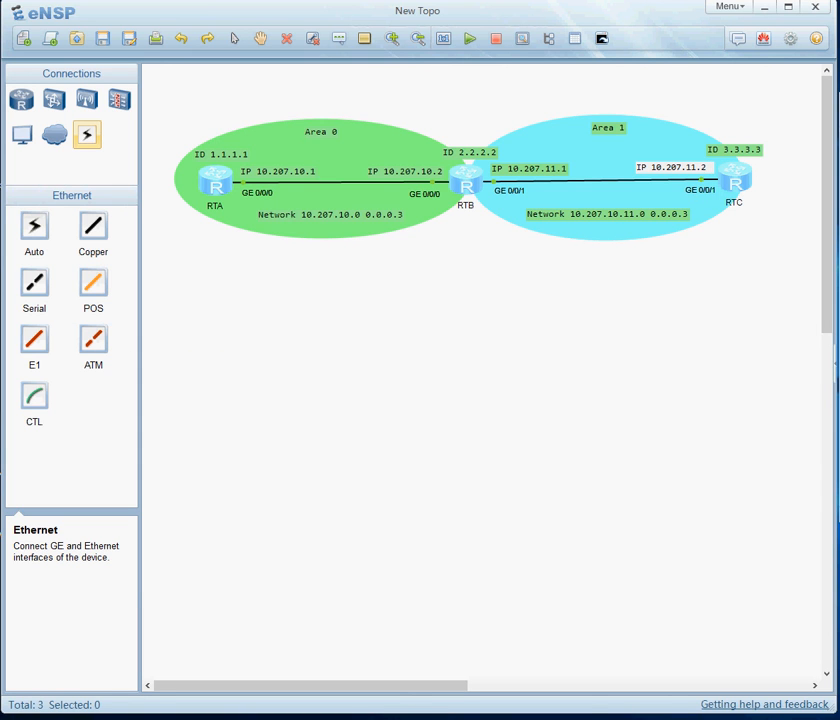
{"action": "mouse_move", "coordinate": [464, 716]}
{"action": "left_click", "coordinate": [525, 680]}
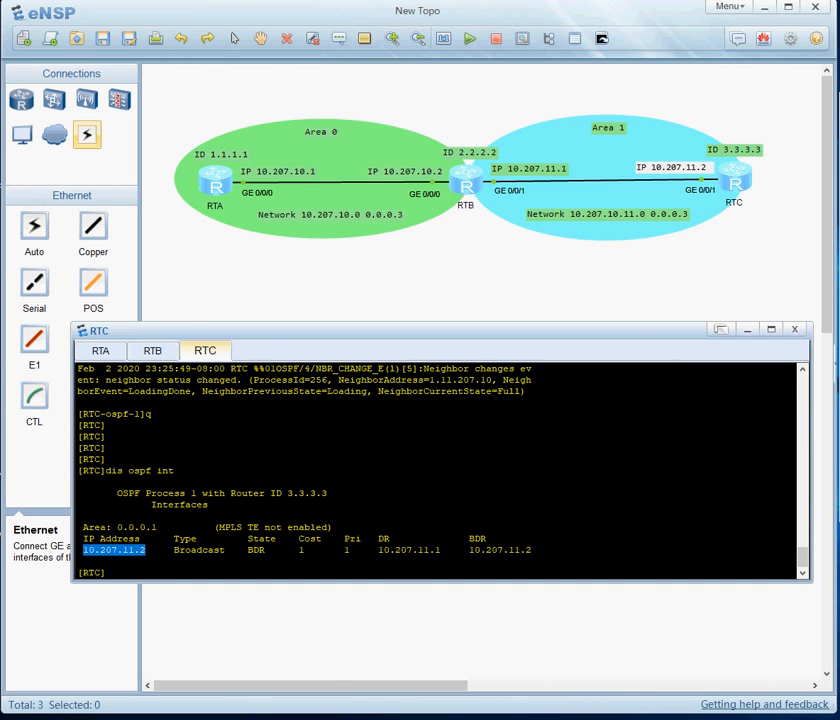
{"action": "left_click", "coordinate": [107, 573]}
Review the neighbor change messages in RTB's console and display RTB's OSPF interfaces with dis ospf int.
{"action": "left_click", "coordinate": [152, 350]}
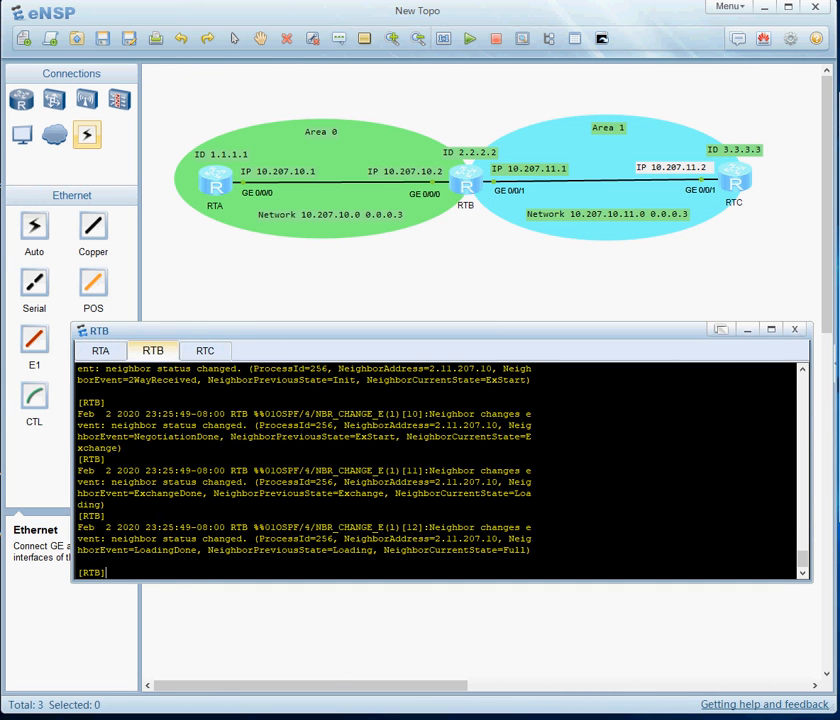
{"action": "scroll", "coordinate": [440, 470], "scroll_direction": "up", "scroll_amount": 5}
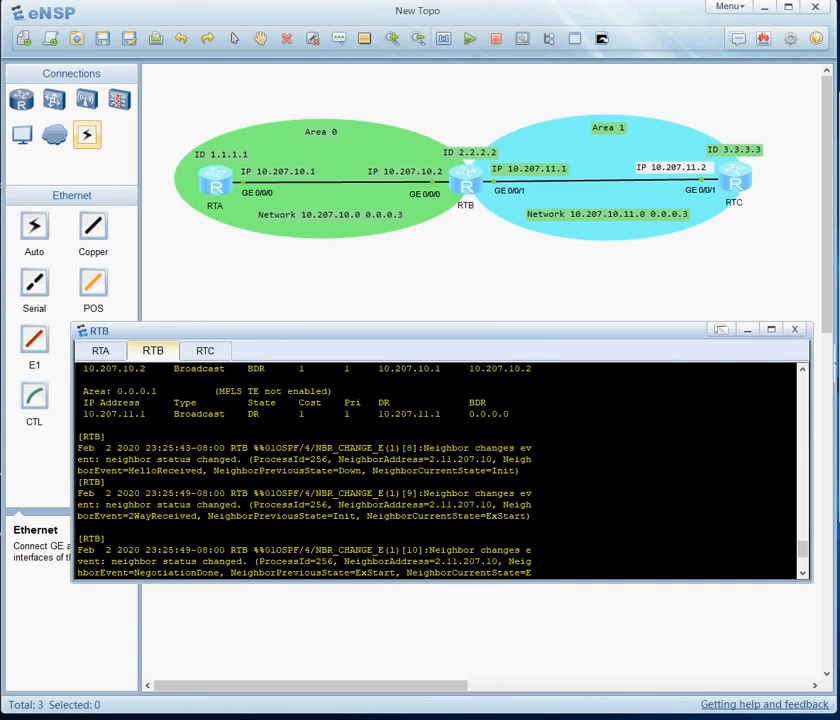
{"action": "left_click_drag", "start_coordinate": [509, 448], "coordinate": [83, 448]}
{"action": "scroll", "coordinate": [440, 470], "scroll_direction": "down", "scroll_amount": 5}
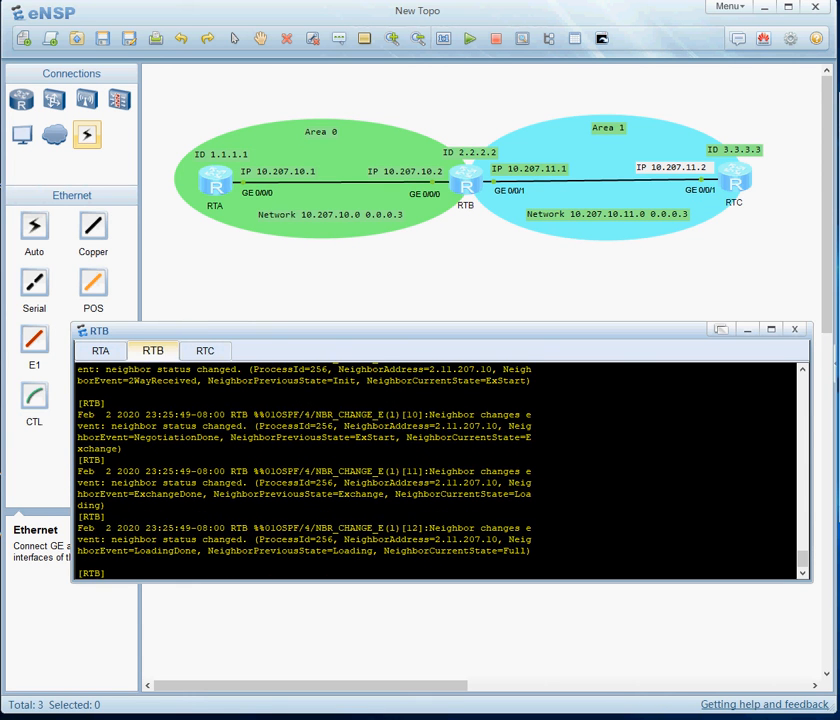
{"action": "type", "text": "dis"}
{"action": "type", "text": " c"}
{"action": "type", "text": "spf int"}
{"action": "key", "text": "Return"}
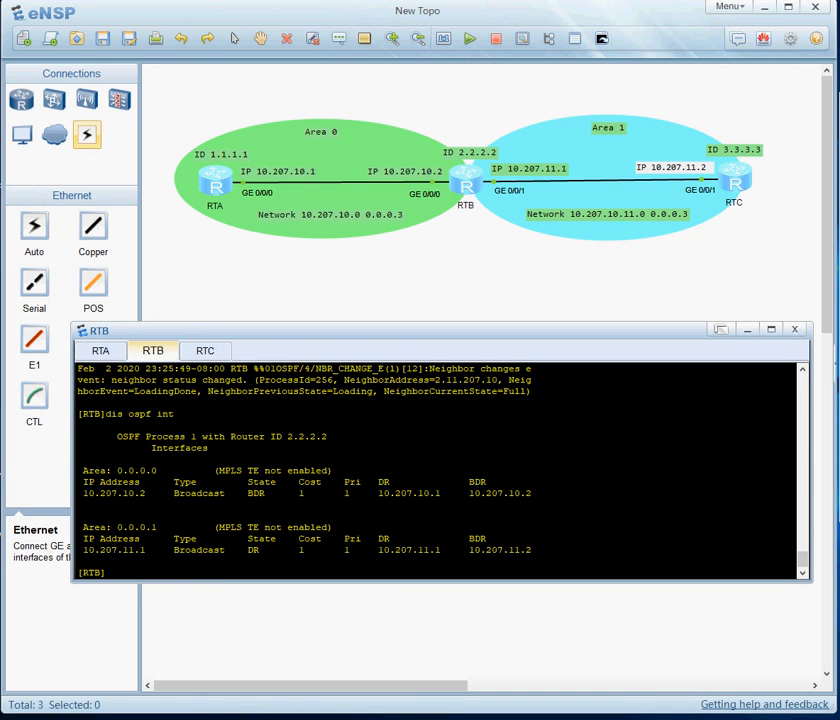
Highlight and read the area 0.0.0.0 and area 0.0.0.1 entries in RTB's OSPF interface output, including area 0.0.0.1's DR and BDR.
{"action": "left_click_drag", "start_coordinate": [83, 471], "coordinate": [537, 493]}
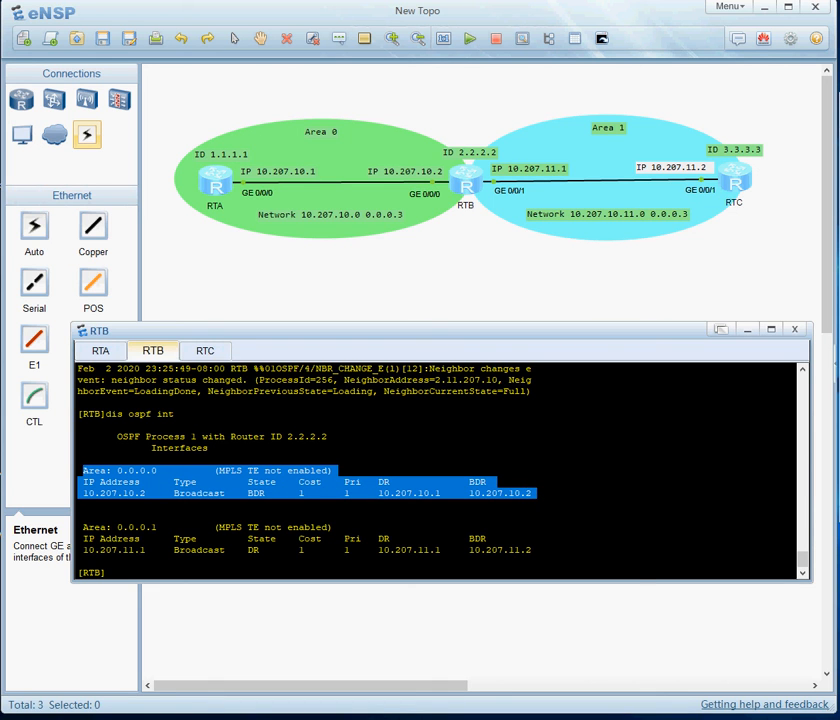
{"action": "left_click_drag", "start_coordinate": [83, 527], "coordinate": [536, 550]}
{"action": "left_click", "coordinate": [537, 552]}
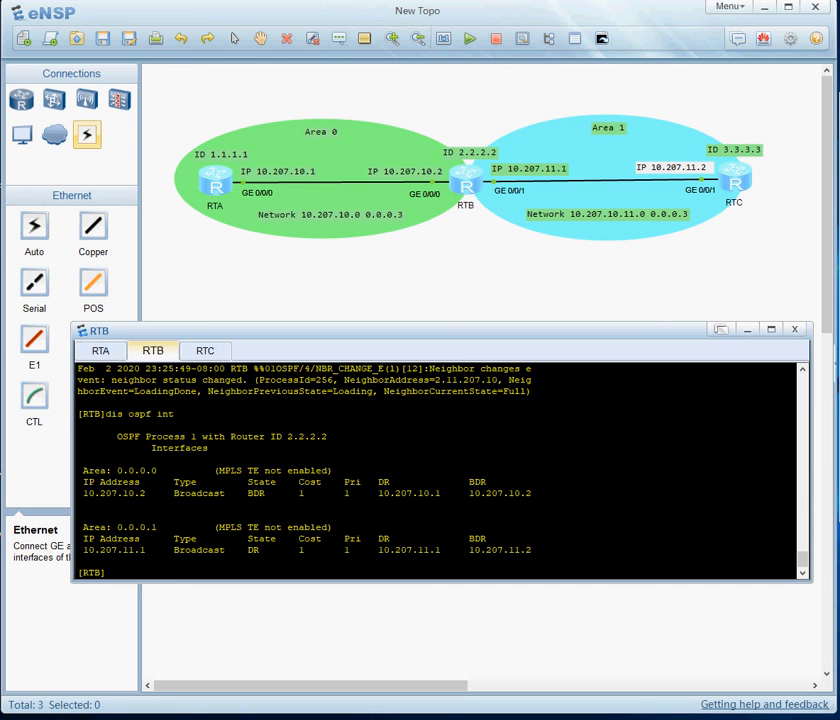
{"action": "left_click_drag", "start_coordinate": [378, 550], "coordinate": [536, 550]}
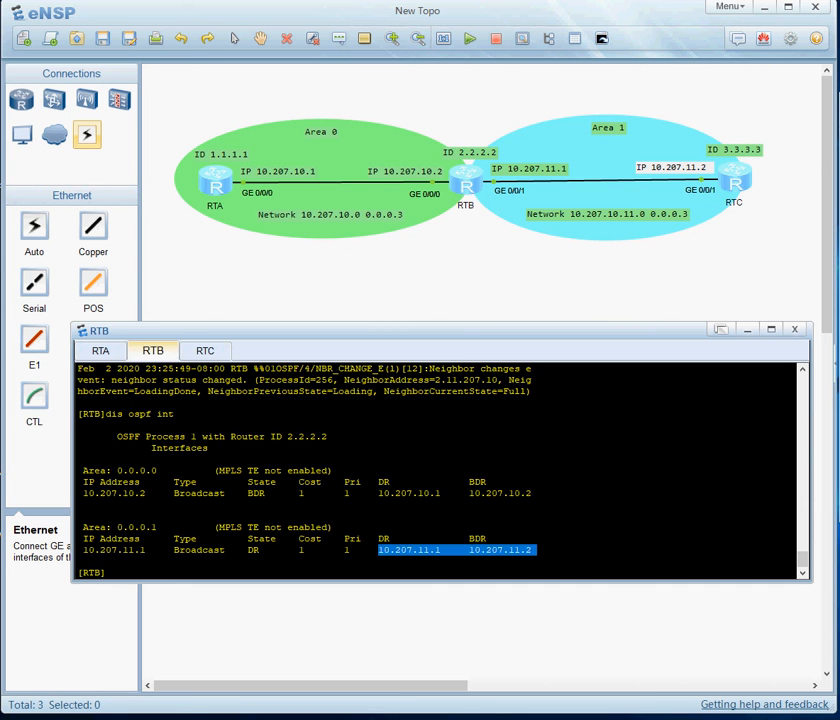
{"action": "left_click", "coordinate": [537, 551]}
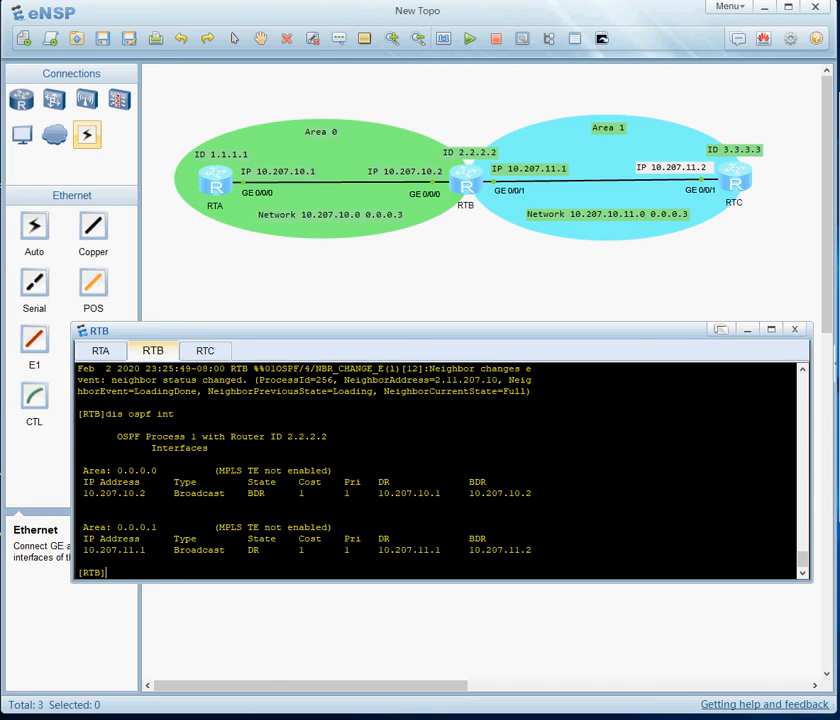
Test connectivity from RTC to RTA by pinging 10.207.10.1 in RTC's console.
{"action": "left_click", "coordinate": [205, 351]}
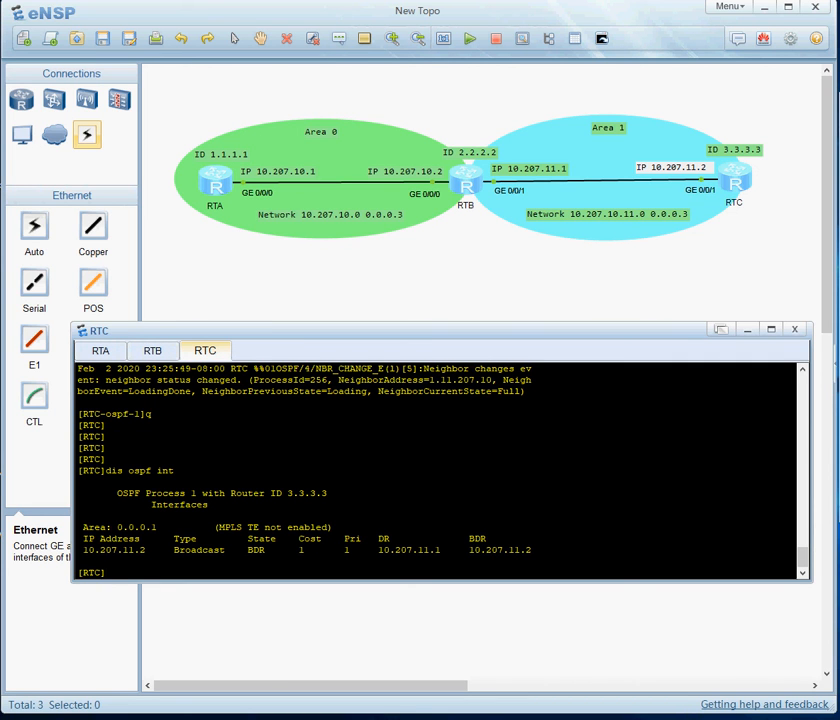
{"action": "type", "text": "ping 10.207.10.1"}
{"action": "key", "text": "Return"}
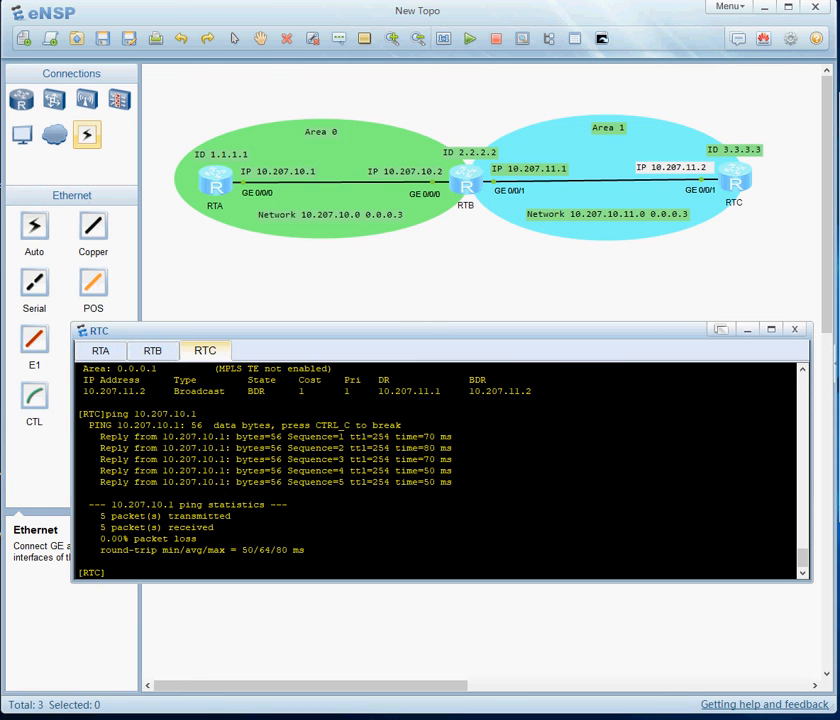
{"action": "key", "text": "Return"}
{"action": "key", "text": "Return"}
{"action": "key", "text": "Return"}
{"action": "key", "text": "Return"}
{"action": "key", "text": "Return"}
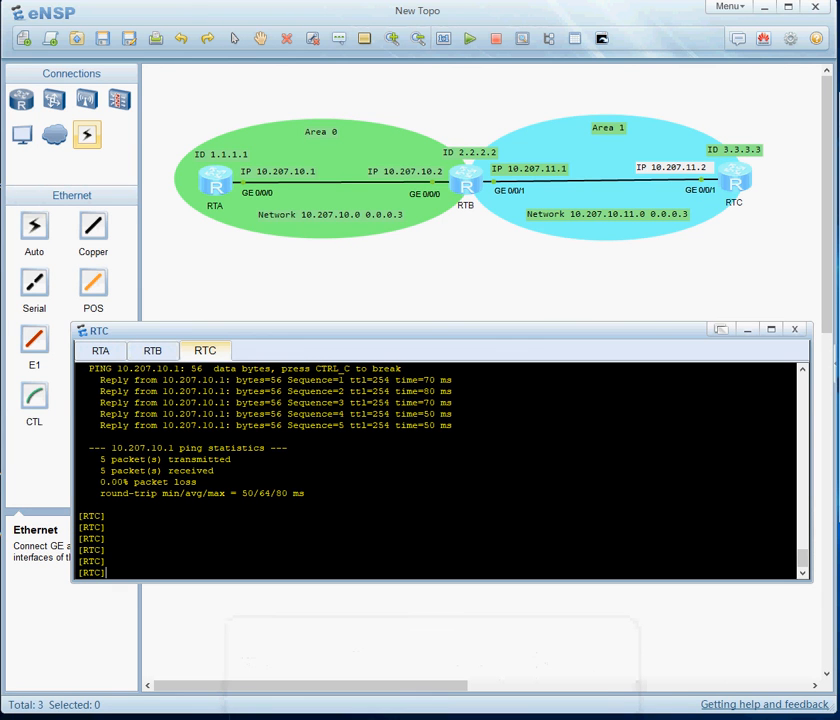
Open a blank Notepad document and place its window, reduced in height, just below the topology diagram.
{"action": "key", "text": "super"}
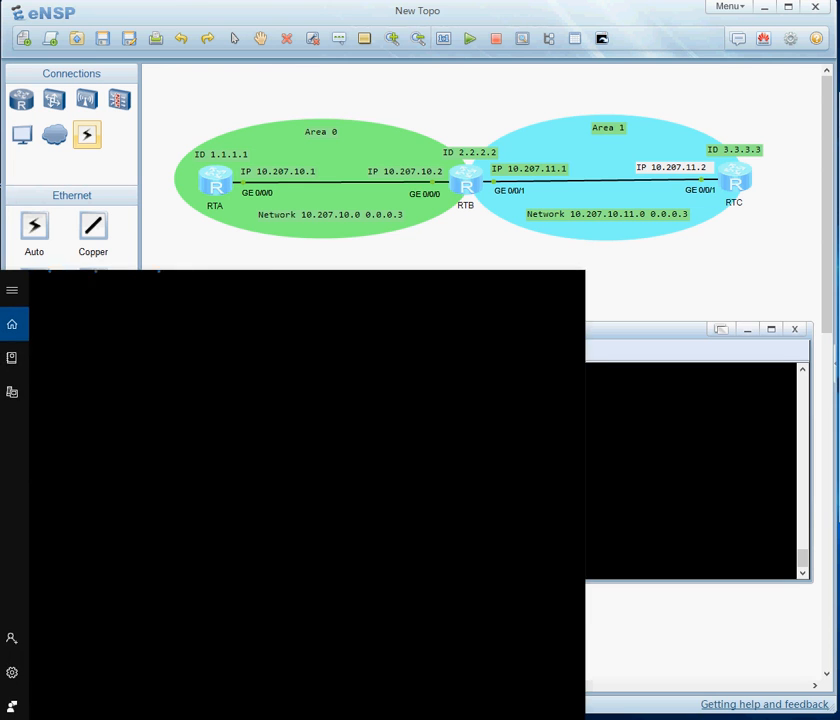
{"action": "type", "text": "note"}
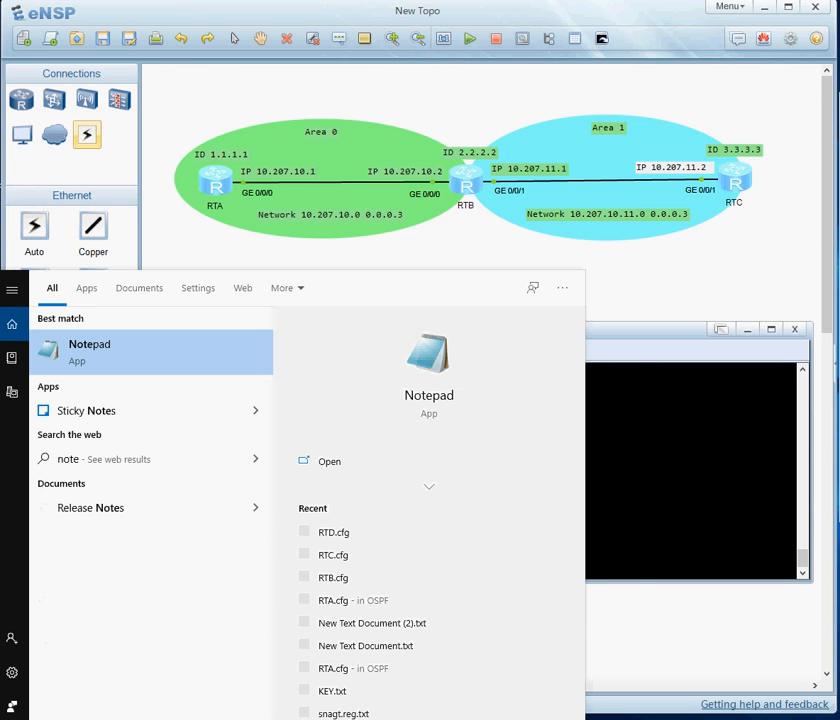
{"action": "key", "text": "Escape"}
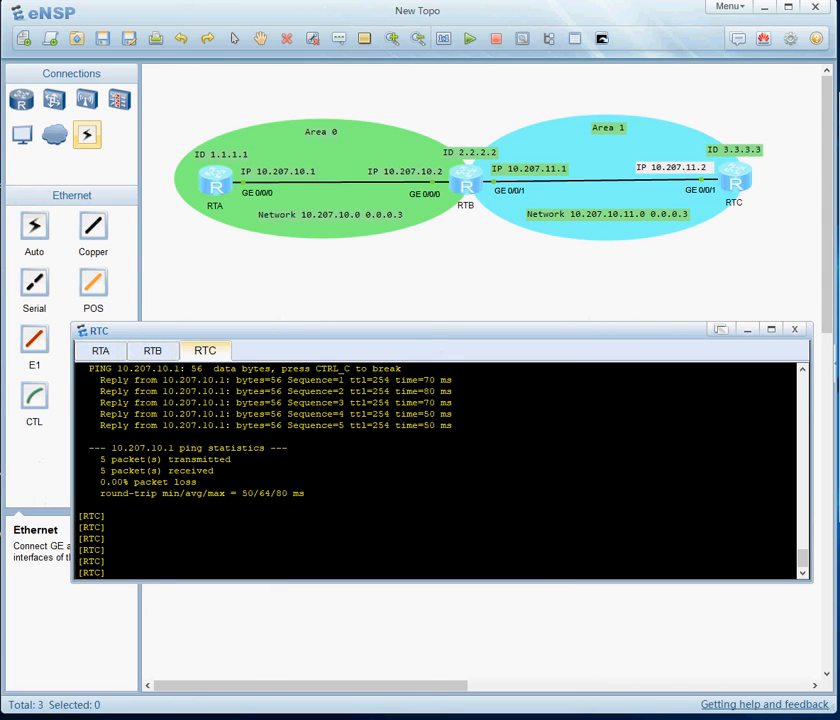
{"action": "left_click_drag", "start_coordinate": [838, 320], "coordinate": [205, 280]}
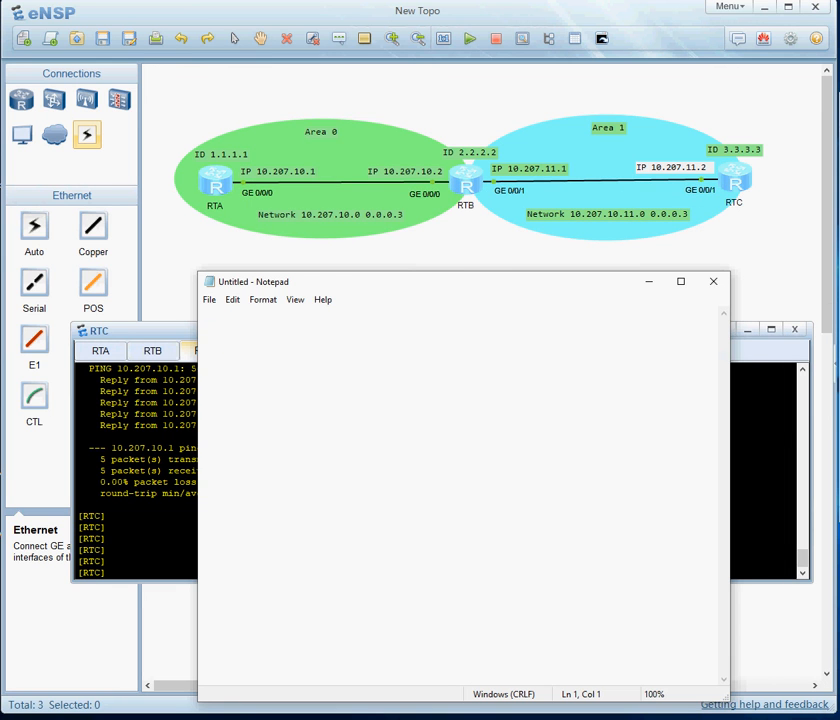
{"action": "left_click_drag", "start_coordinate": [300, 281], "coordinate": [320, 278]}
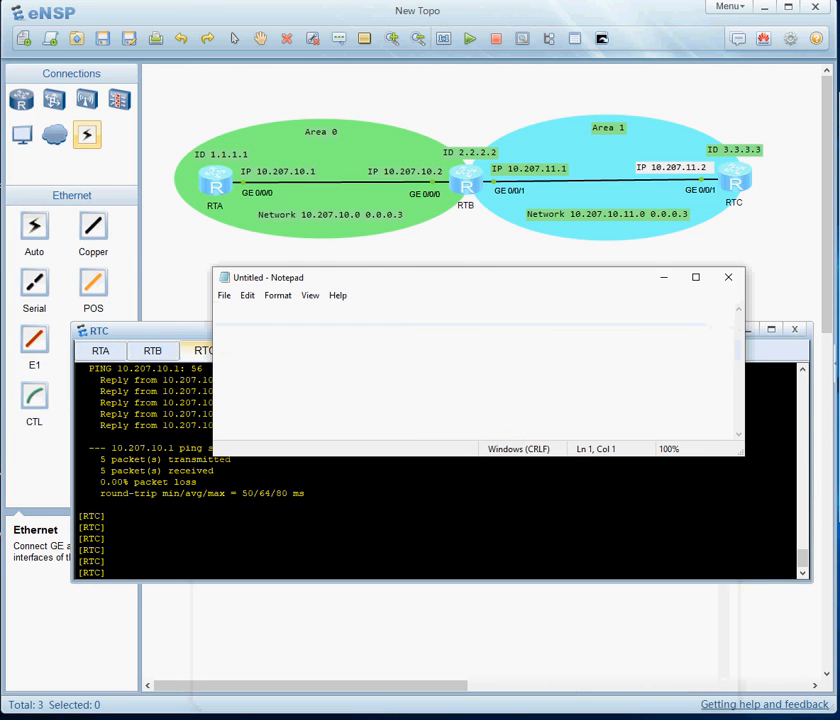
Write the indented note "Now RTC can ping to RTA" on the second line of the Notepad document.
{"action": "key", "text": "Return"}
{"action": "key", "text": "Tab"}
{"action": "type", "text": "Now "}
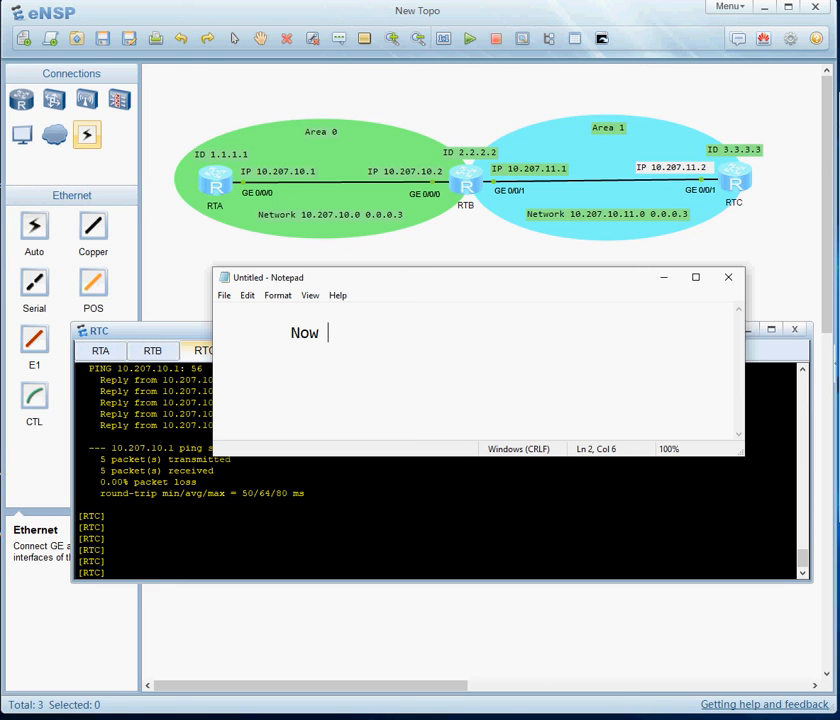
{"action": "type", "text": "RTC can ping to"}
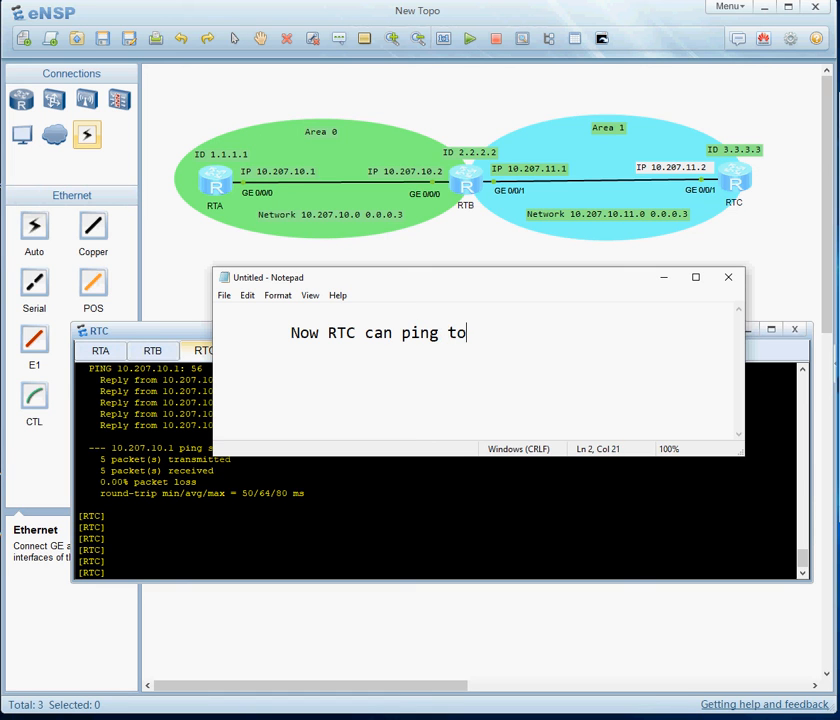
{"action": "type", "text": " RTA"}
{"action": "key", "text": "Return"}
{"action": "key", "text": "Return"}
{"action": "key", "text": "Tab"}
{"action": "type", "text": "Thank you for"}
{"action": "key", "text": "BackSpace"}
{"action": "key", "text": "BackSpace"}
{"action": "key", "text": "BackSpace"}
{"action": "key", "text": "BackSpace"}
{"action": "key", "text": "BackSpace"}
{"action": "key", "text": "BackSpace"}
{"action": "key", "text": "BackSpace"}
{"action": "key", "text": "BackSpace"}
{"action": "key", "text": "BackSpace"}
{"action": "key", "text": "BackSpace"}
{"action": "key", "text": "BackSpace"}
{"action": "key", "text": "BackSpace"}
{"action": "key", "text": "BackSpace"}
{"action": "key", "text": "BackSpace"}
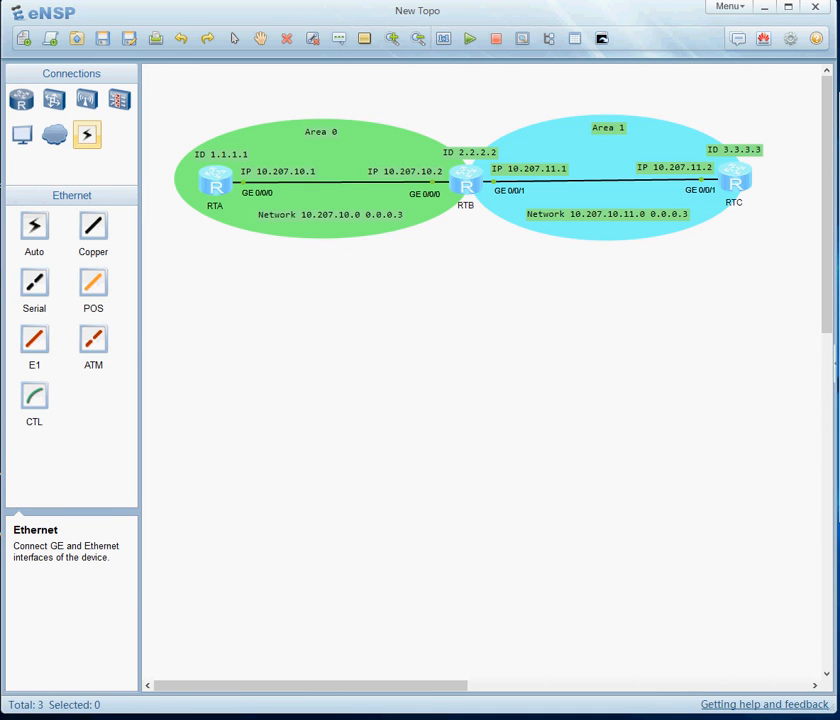
Switch back to the router consoles in eNSP and ping RTC's address 10.207.11.2 from RTA.
{"action": "mouse_move", "coordinate": [465, 718]}
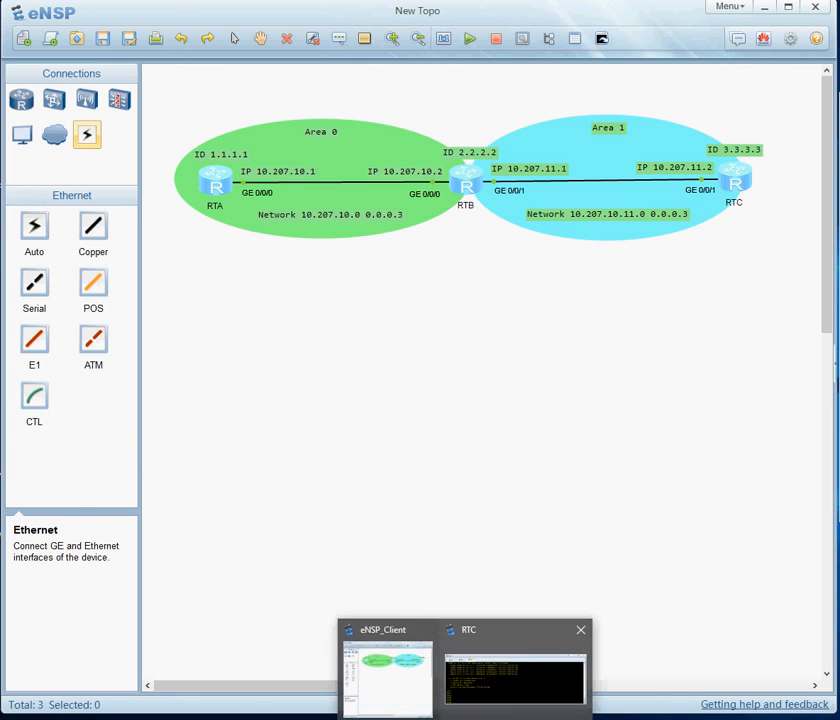
{"action": "left_click", "coordinate": [516, 674]}
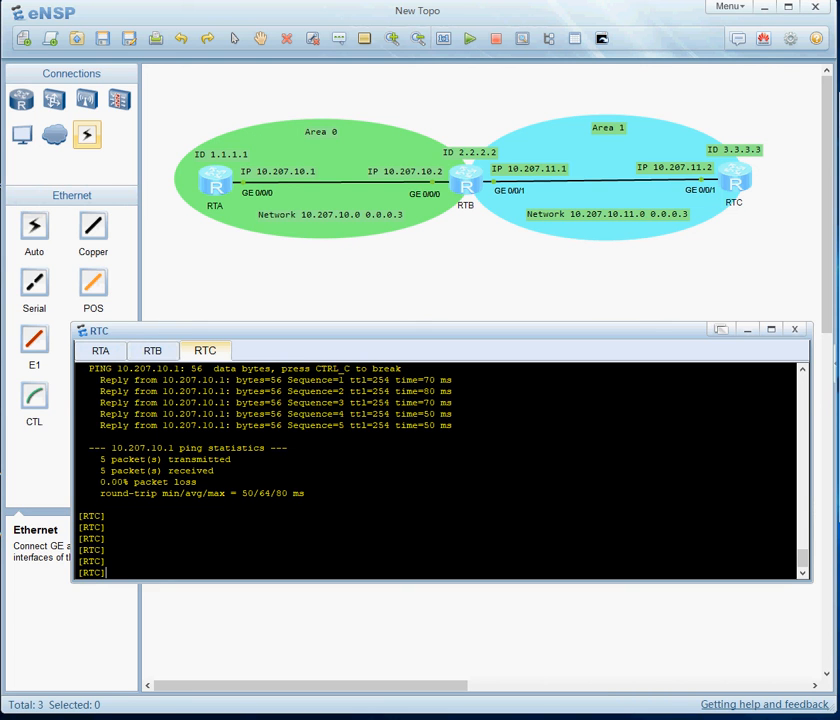
{"action": "left_click", "coordinate": [101, 351]}
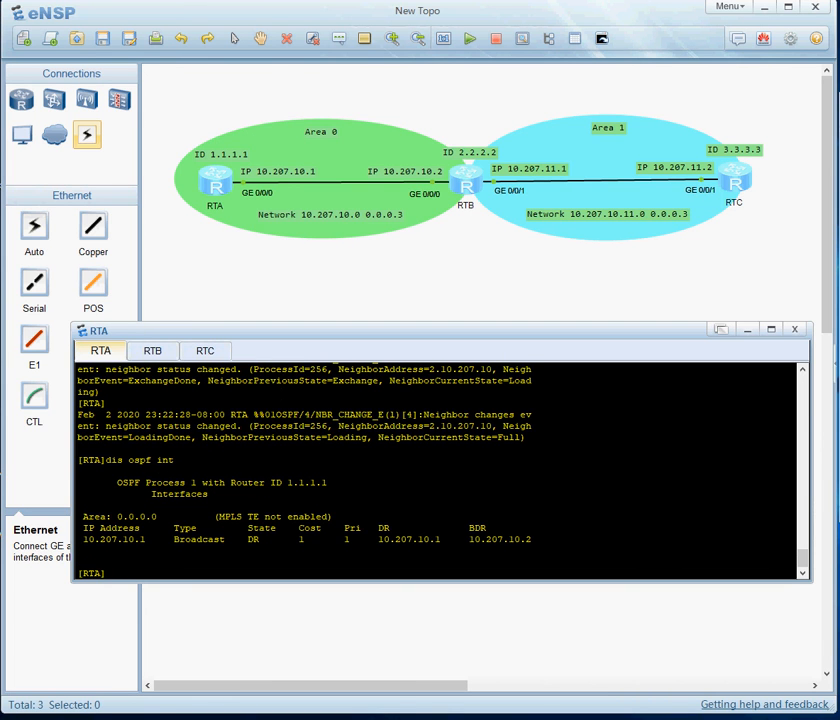
{"action": "type", "text": "ping 10.207.11.2"}
{"action": "key", "text": "Return"}
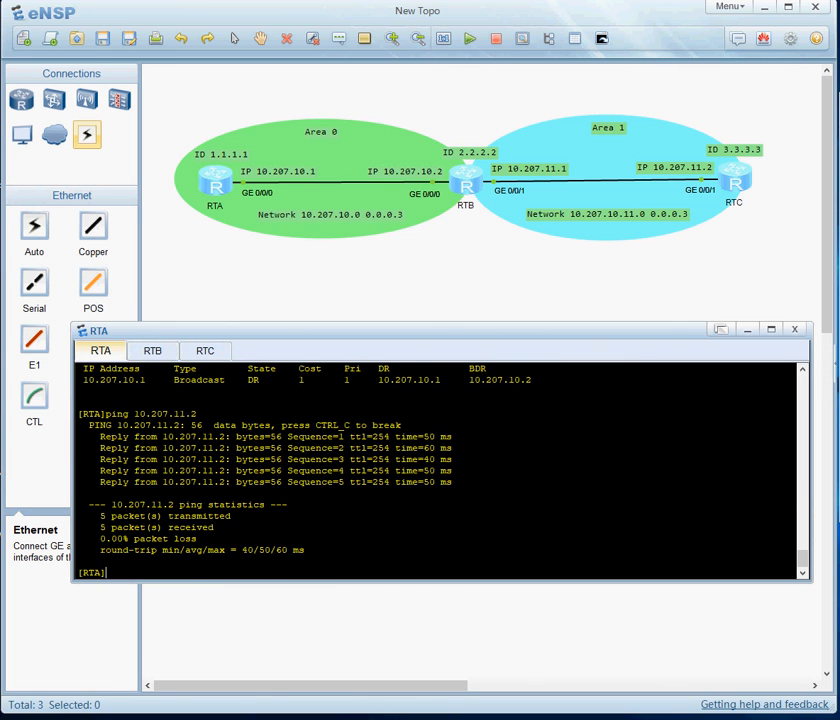
{"action": "key", "text": "Return"}
{"action": "key", "text": "Return"}
{"action": "key", "text": "Return"}
{"action": "key", "text": "Return"}
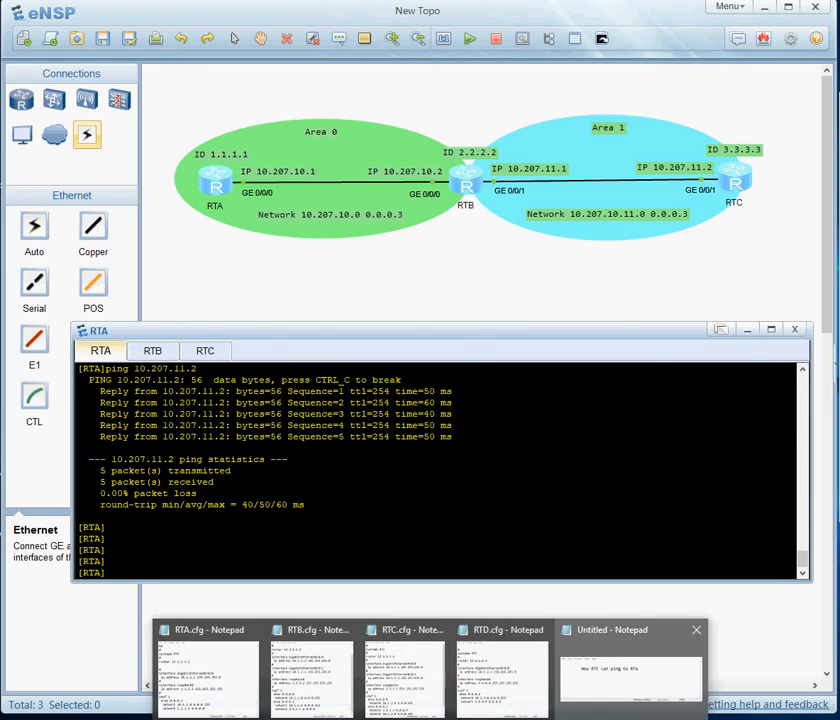
Return to the untitled Notepad note and add the indented closing line "Thank for watching" below the ping remark.
{"action": "left_click", "coordinate": [664, 660]}
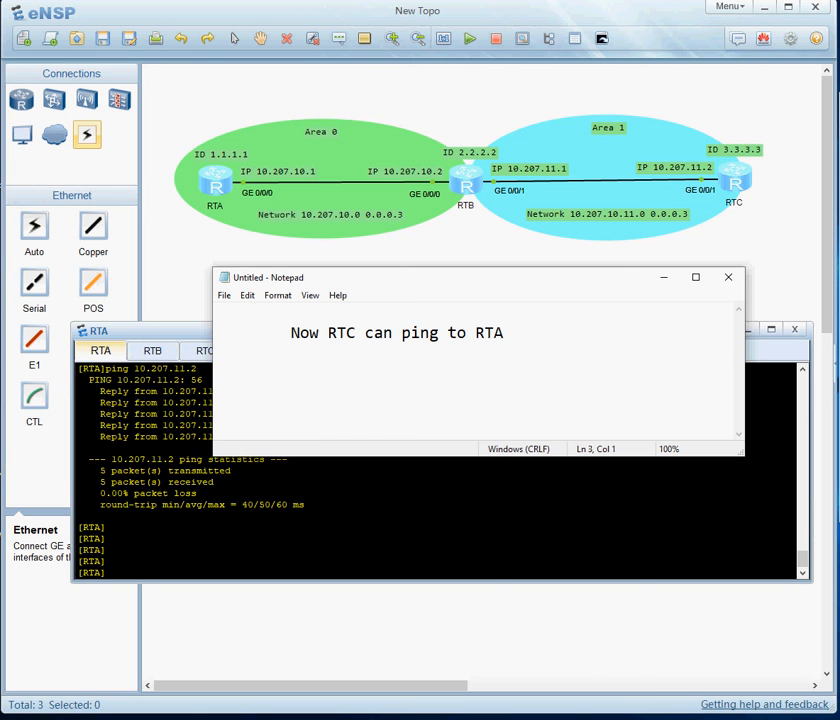
{"action": "key", "text": "Tab"}
{"action": "key", "text": "Return"}
{"action": "key", "text": "Tab"}
{"action": "type", "text": "Thank for w"}
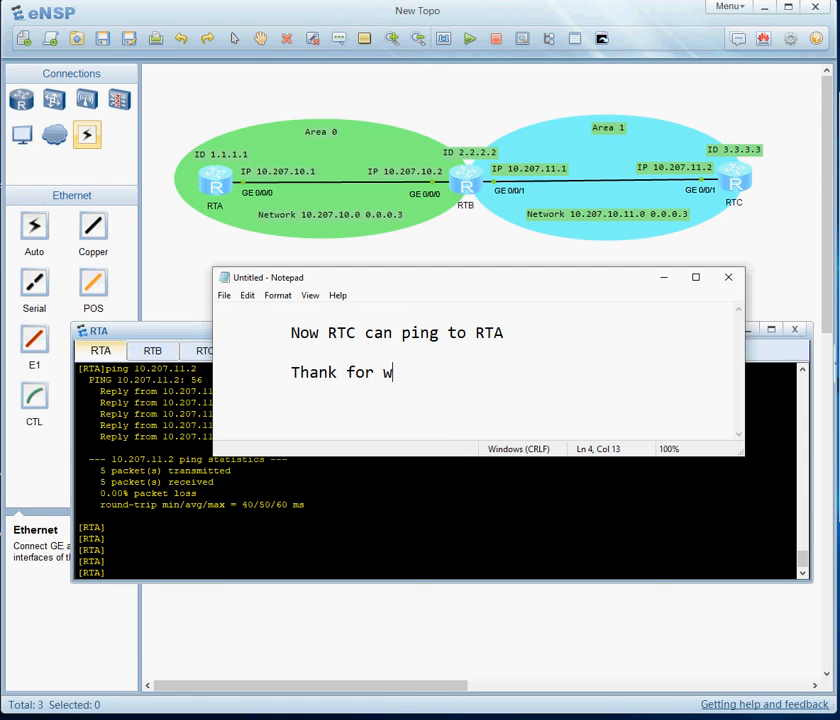
{"action": "type", "text": "a"}
{"action": "type", "text": "hing"}
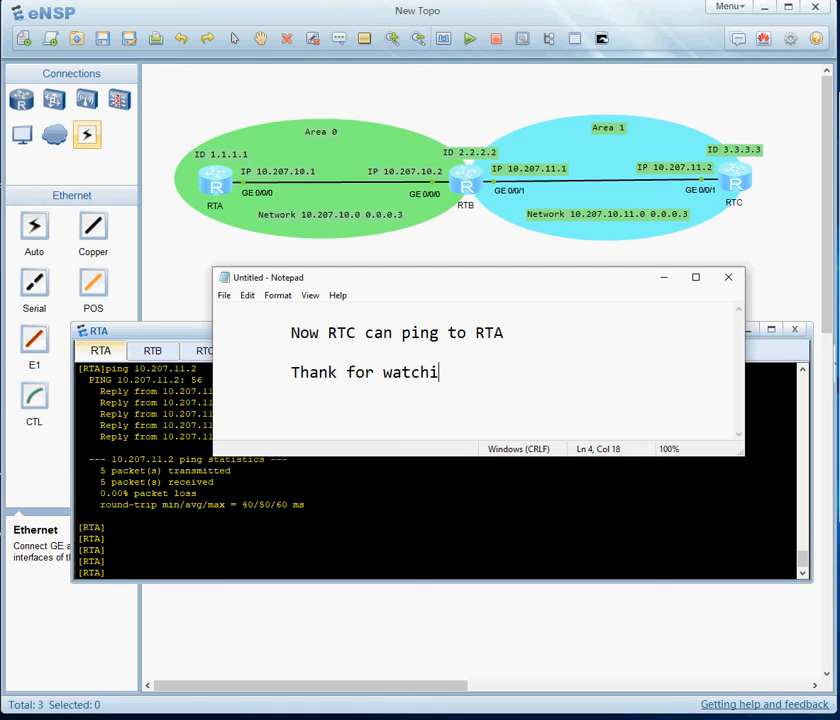